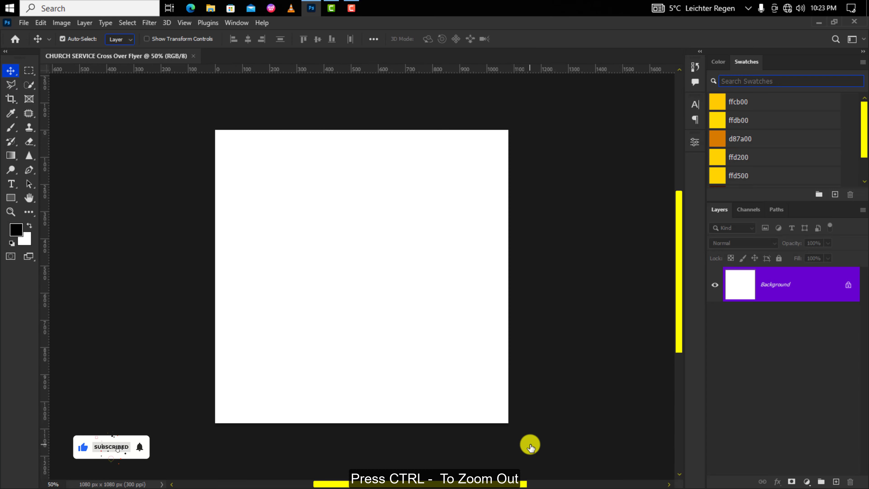
- Place the dropper bottle photo from the CROSS OVER folder as an embedded image and scale it to 7.95% to cover the canvas
click(24, 22)
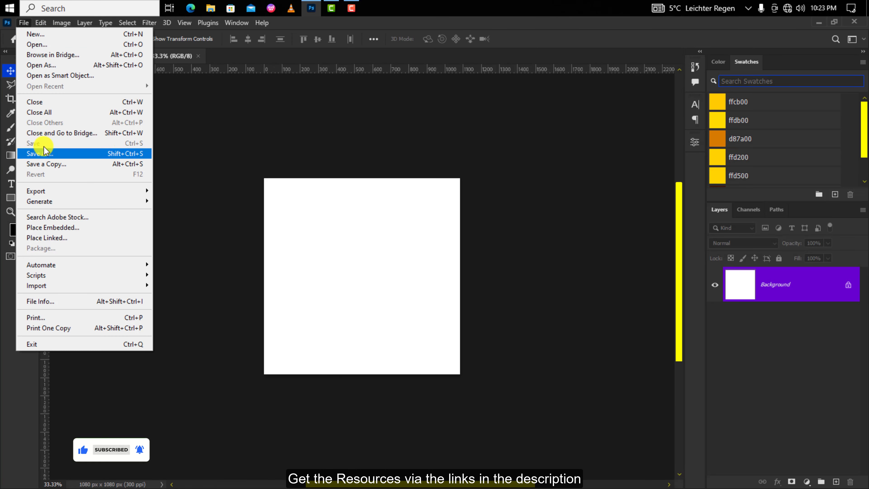
click(70, 227)
click(301, 152)
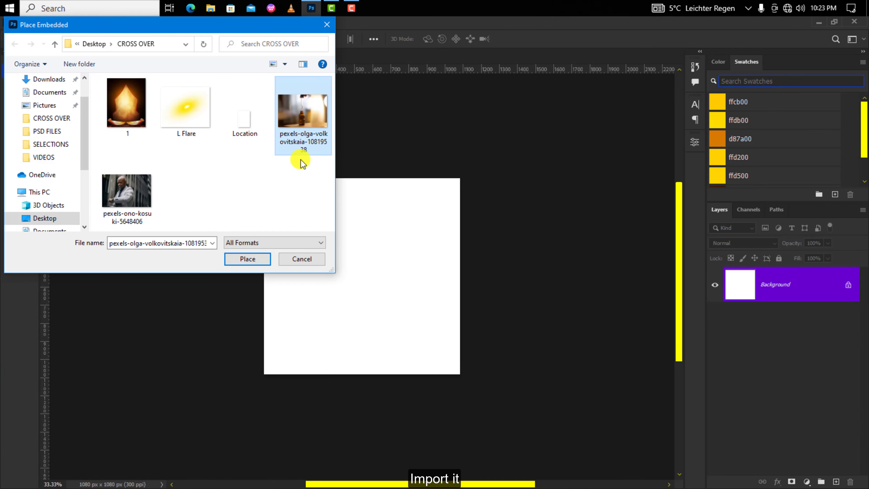
click(252, 258)
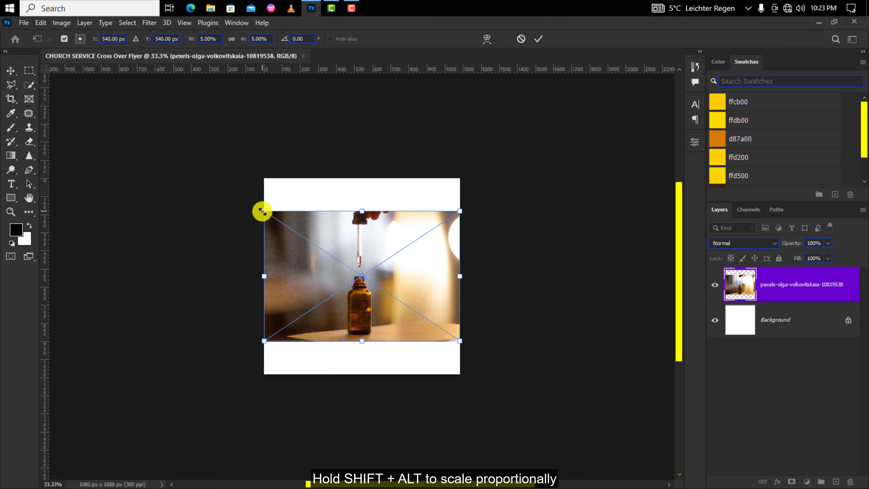
drag(263, 211, 206, 173)
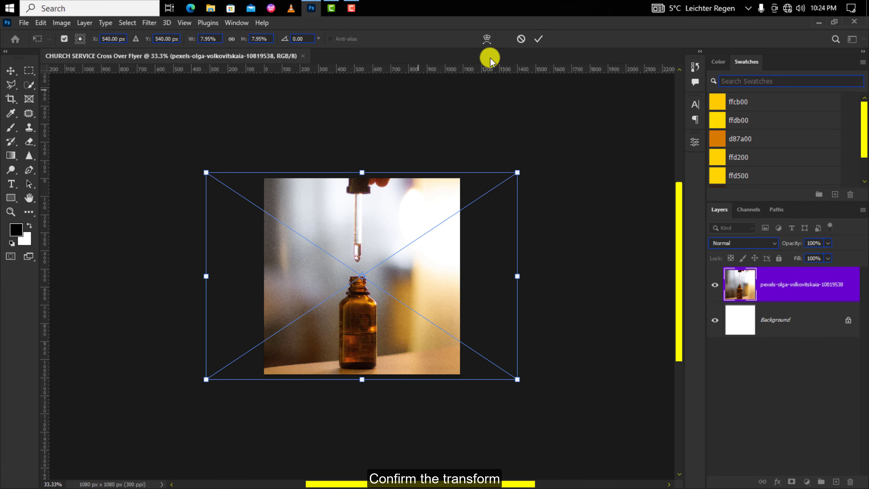
click(535, 40)
key(ctrl+plus)
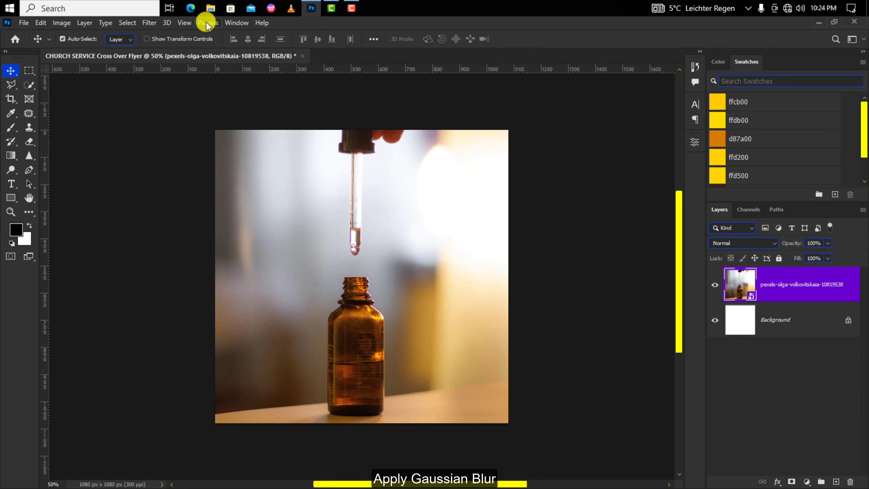
- Apply a Gaussian Blur with a 112.9-pixel radius to the bottle photo and collapse its smart filter list
click(150, 23)
mouse_move(192, 162)
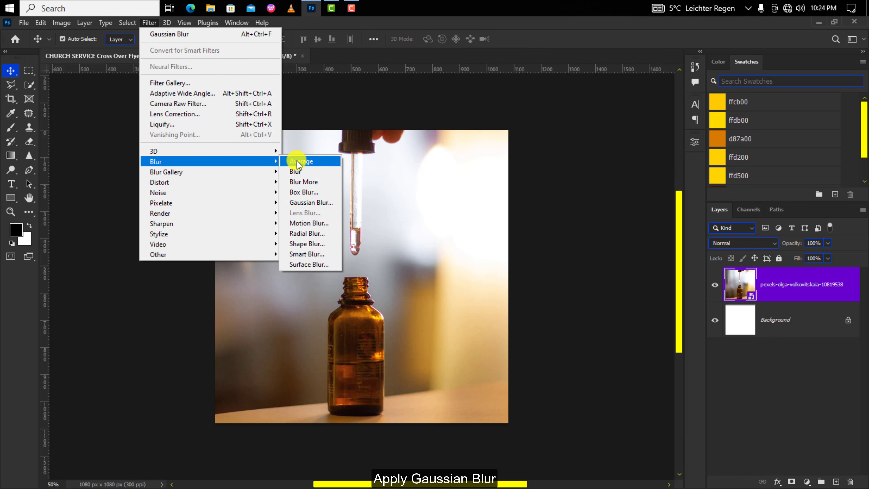
click(304, 206)
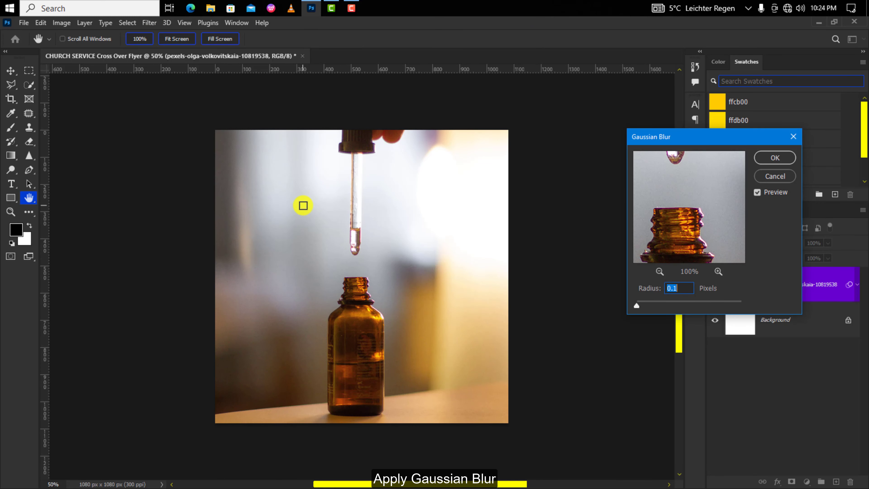
text(112)
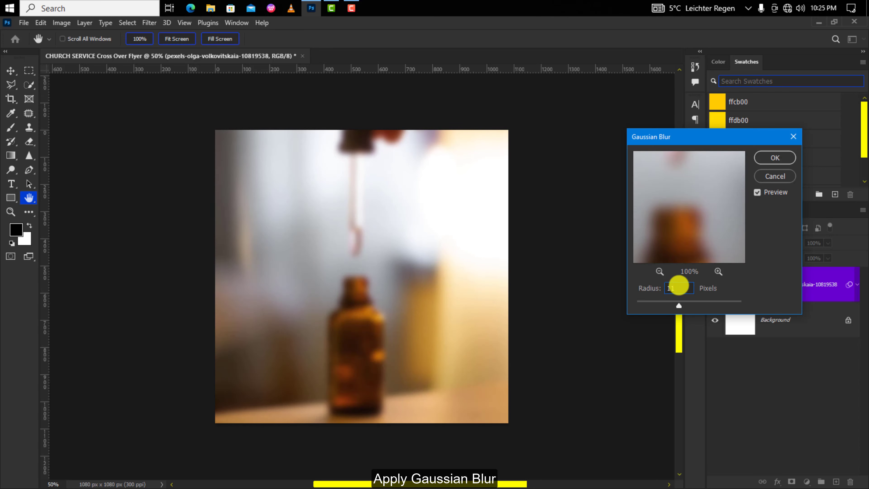
text(.9)
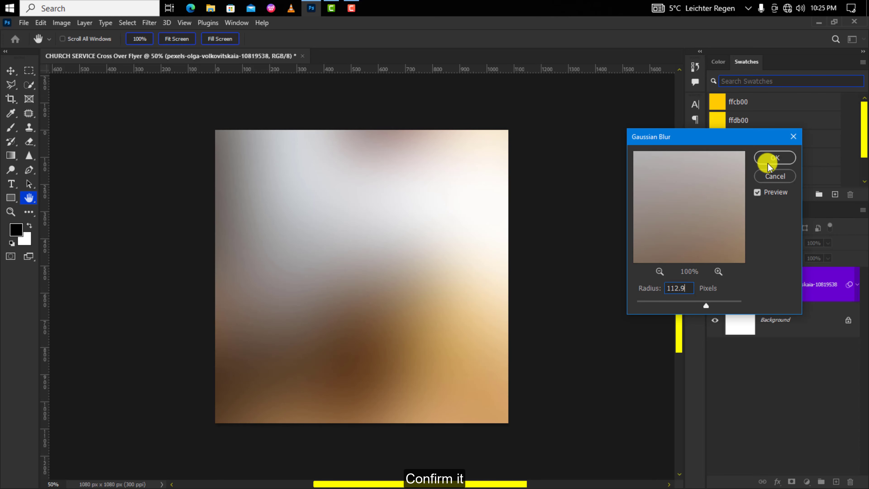
click(773, 157)
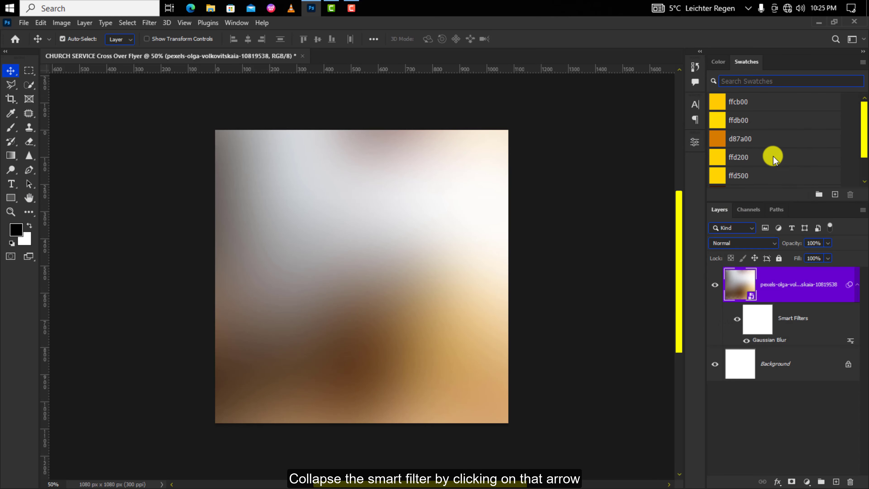
click(859, 286)
- Add a Hue/Saturation adjustment layer above the blurred photo with saturation +57 and lightness -47
click(807, 482)
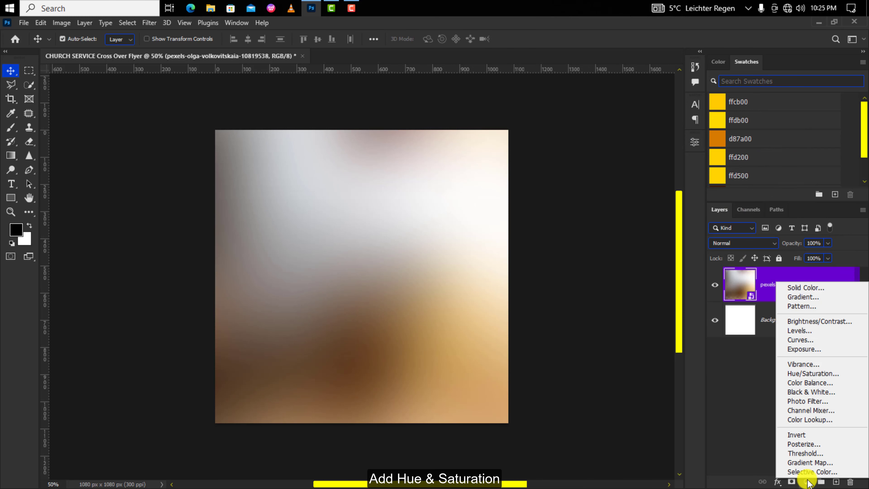
click(808, 374)
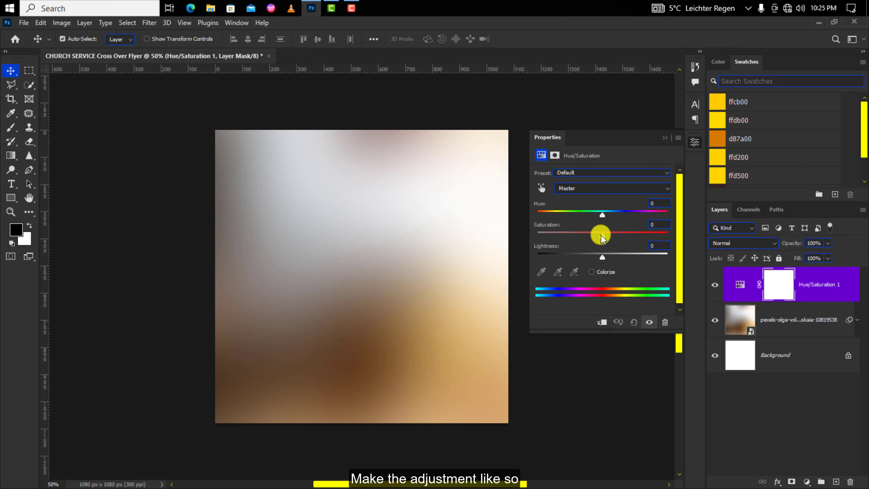
drag(601, 235, 639, 236)
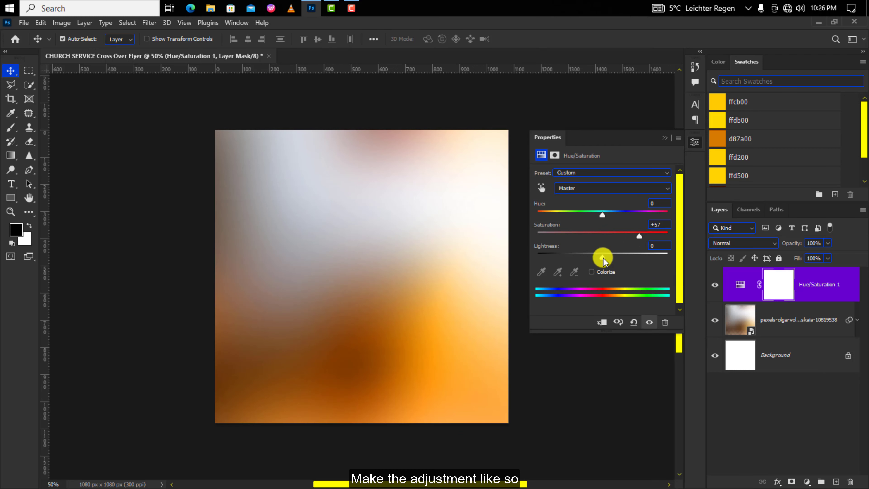
drag(603, 258, 573, 263)
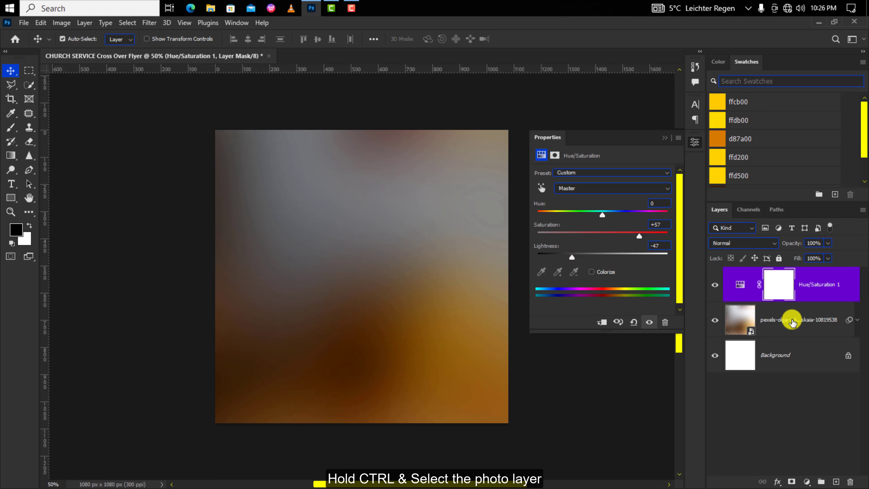
- Group the Hue/Saturation and photo layers as "Background 1" and create an empty group named "Background 2" above it
ctrl+click(791, 319)
drag(792, 318, 822, 483)
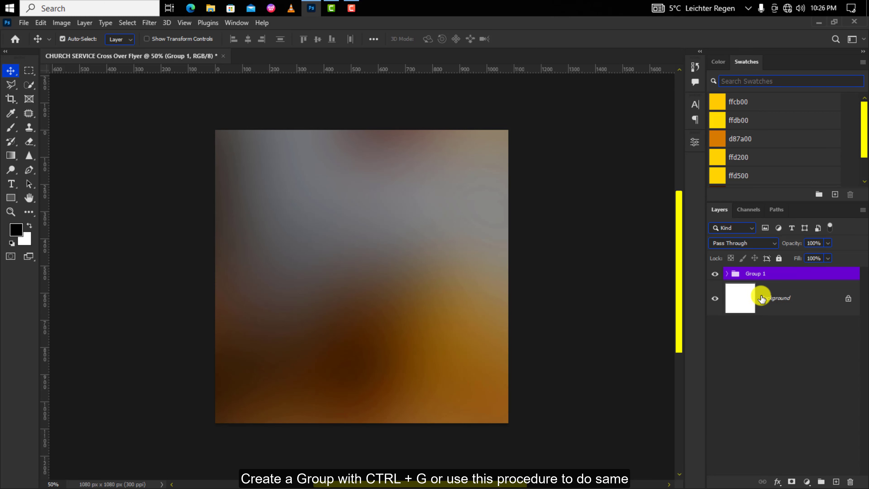
double_click(758, 274)
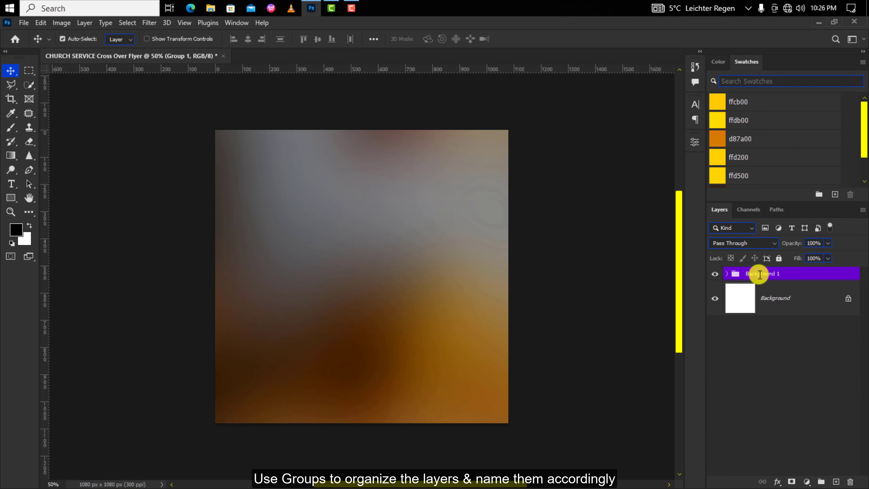
click(821, 482)
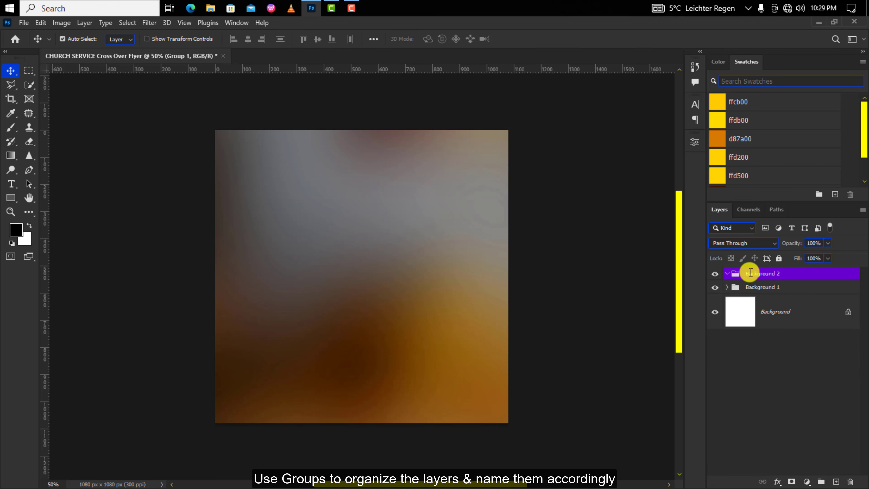
- Place image "1" as an embedded image covering the left half of the canvas and set its blend mode to Linear Light
key(ctrl+minus)
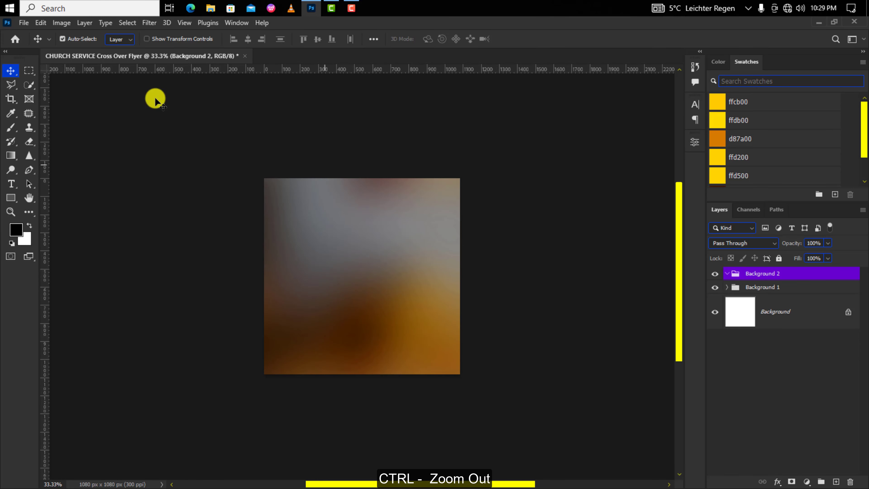
click(23, 22)
click(40, 227)
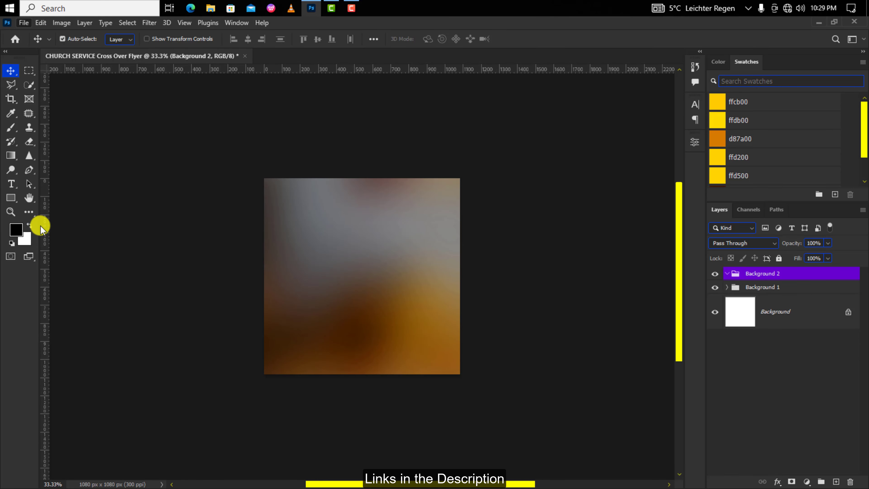
click(122, 108)
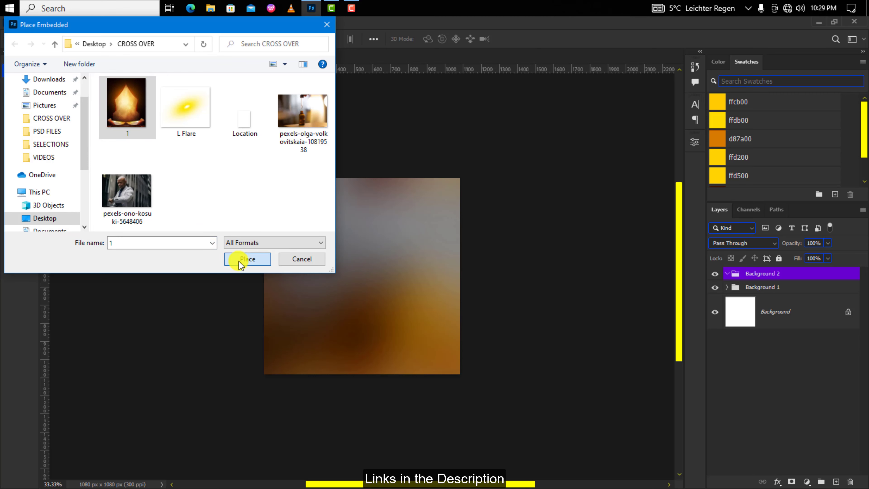
click(248, 259)
drag(340, 278, 230, 296)
drag(327, 196, 350, 175)
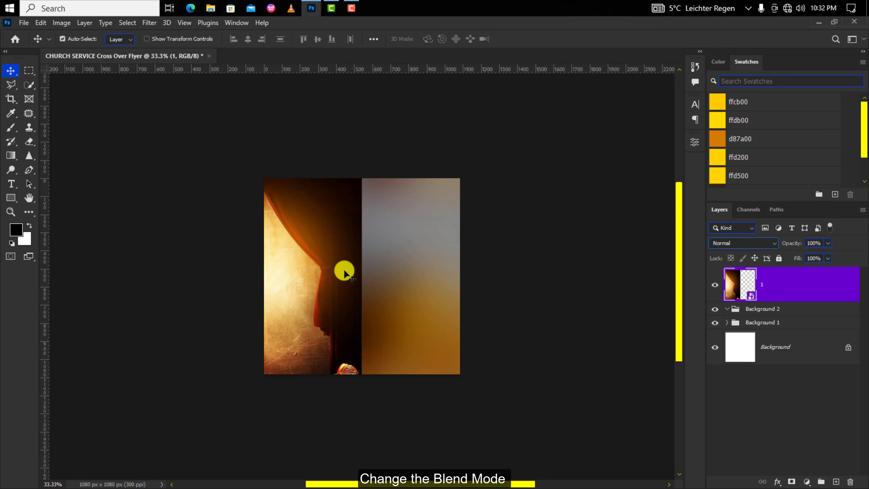
click(734, 244)
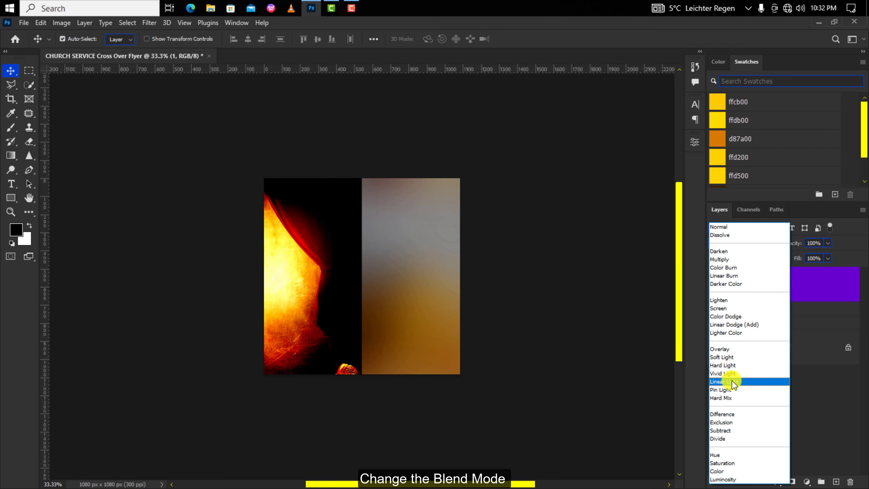
click(725, 381)
- Duplicate the layer "1" and move the copy across to cover the right half of the canvas
drag(774, 274, 836, 482)
drag(286, 287, 446, 278)
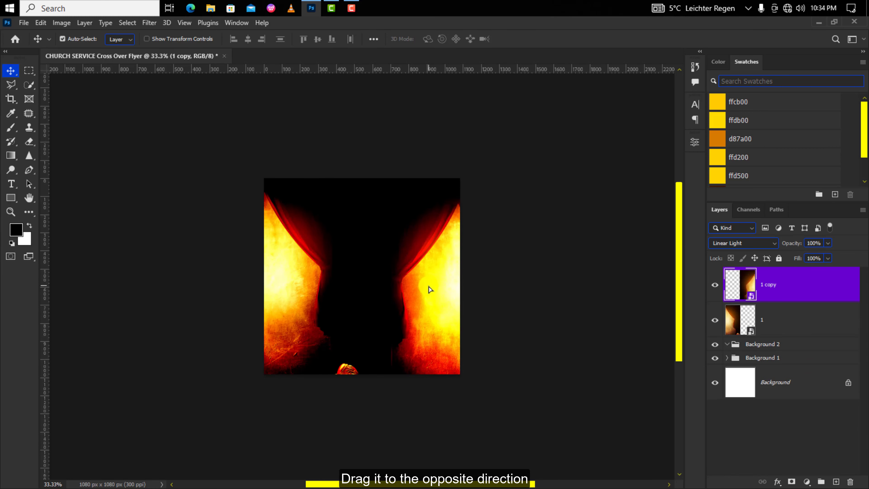
key(ctrl+plus)
key(ctrl+minus)
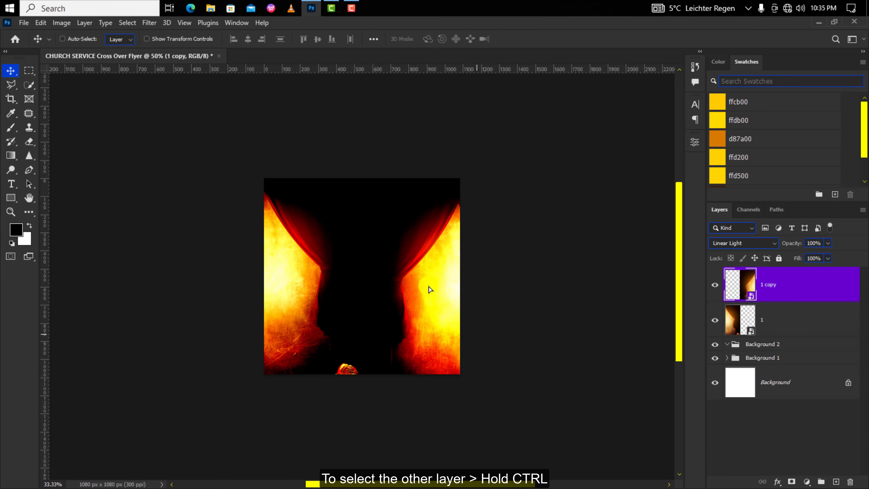
- Move both the "1" and "1 copy" layers into the Background 2 group and collapse the group
ctrl+click(772, 322)
drag(772, 326, 772, 346)
click(726, 274)
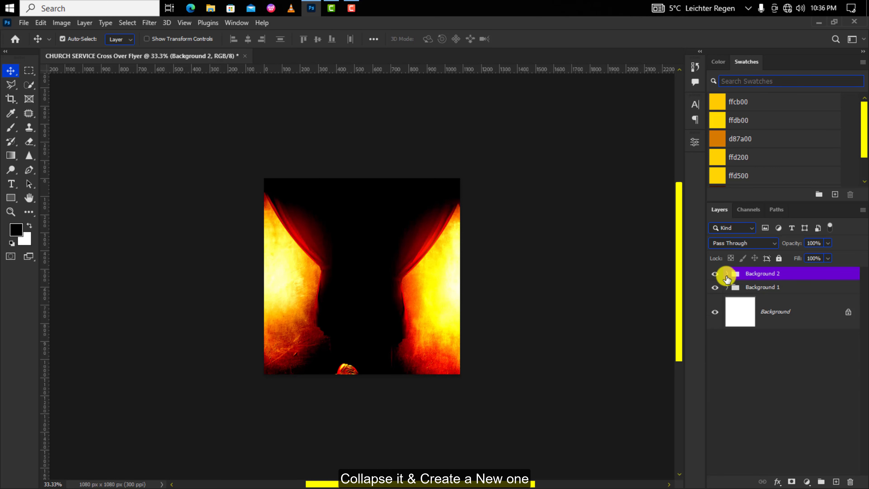
- Create a new layer group above Background 2 and name it "Model"
click(821, 481)
double_click(758, 274)
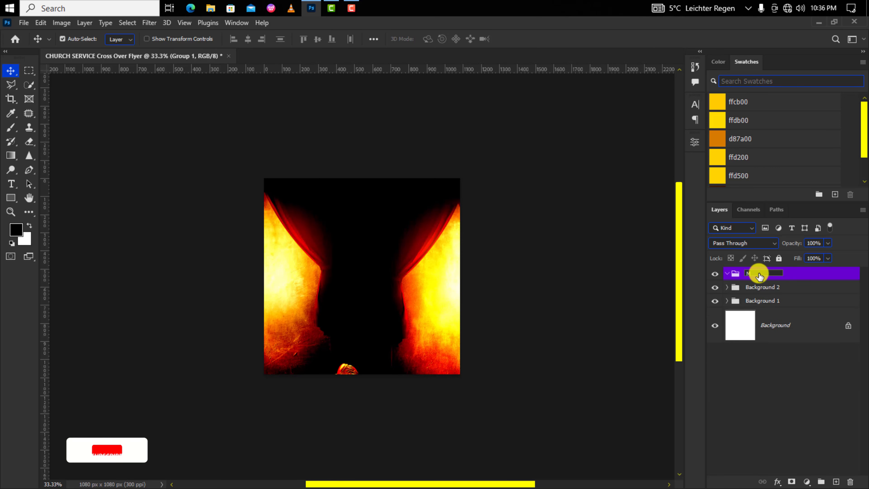
text(Model)
key(Return)
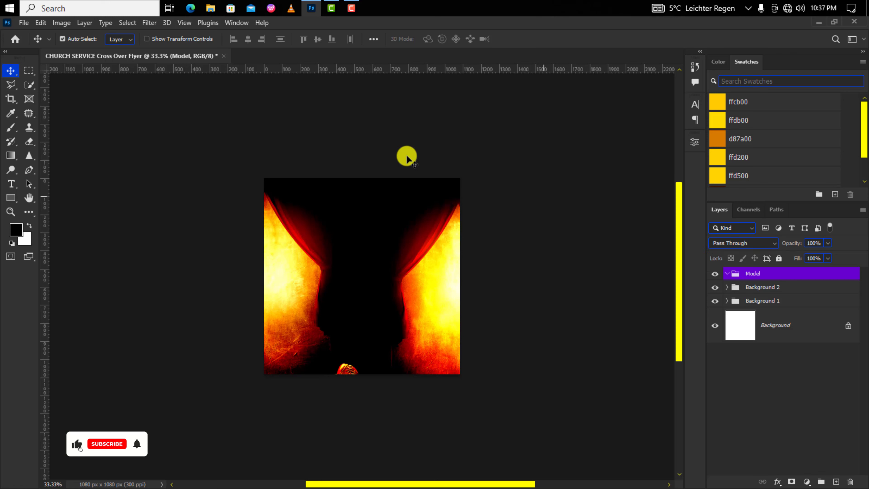
- Place the photo of the man checking his watch from the CROSS OVER folder as an embedded image at its default size
click(24, 23)
click(39, 222)
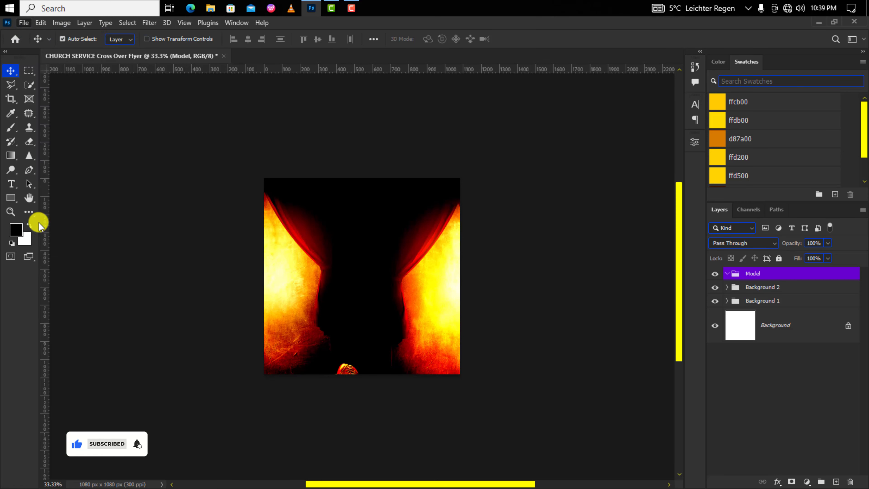
click(123, 197)
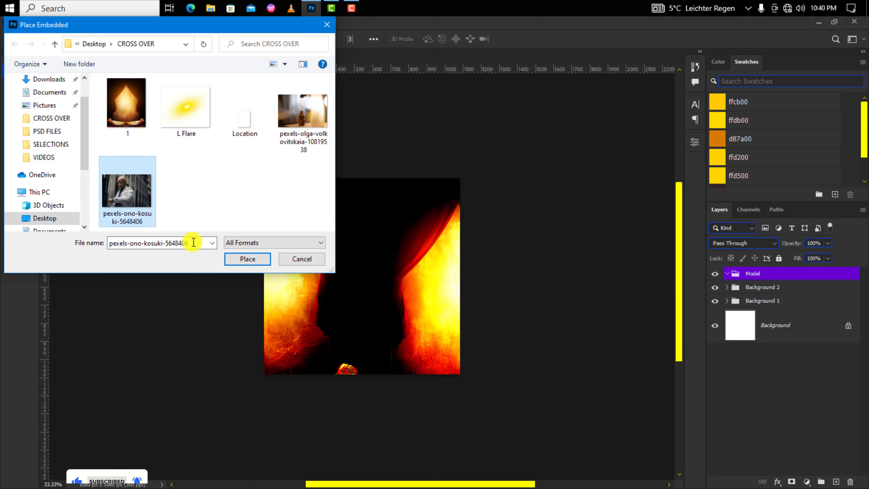
click(247, 259)
key(Return)
key(ctrl+plus)
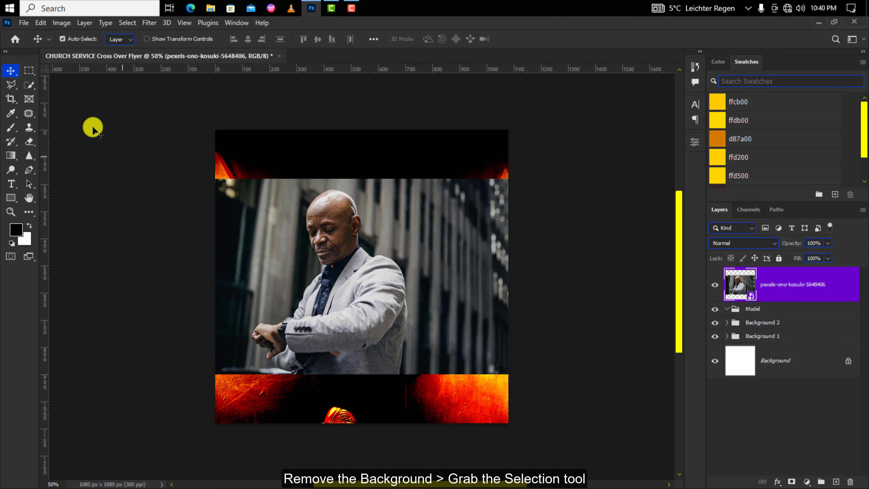
- Select the man with Select Subject and add a layer mask that hides the photo's background
click(30, 85)
click(310, 39)
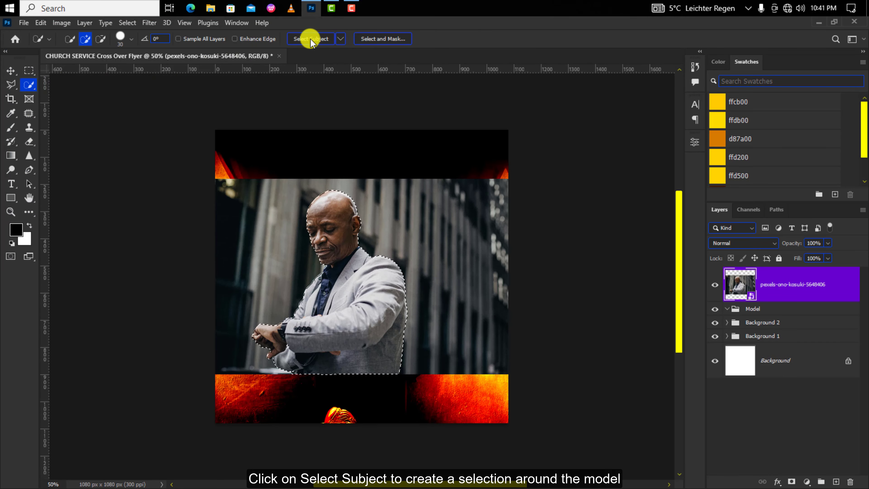
key(ctrl+plus)
key(ctrl+minus)
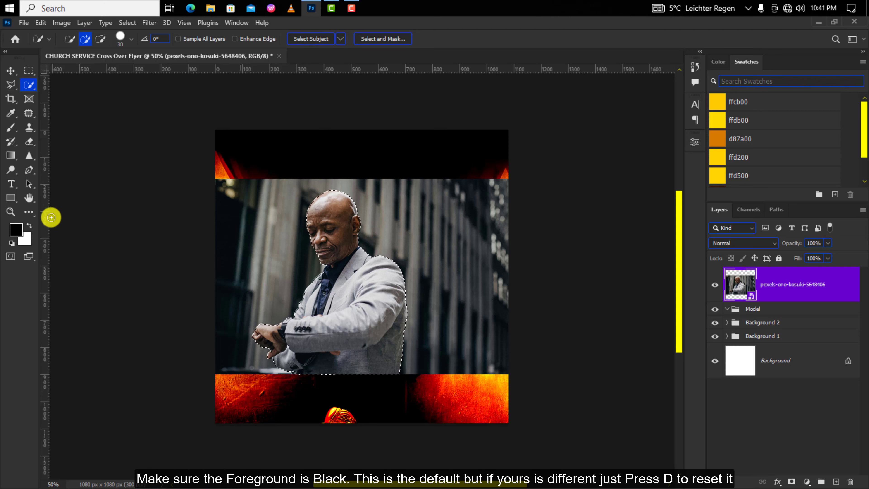
click(792, 481)
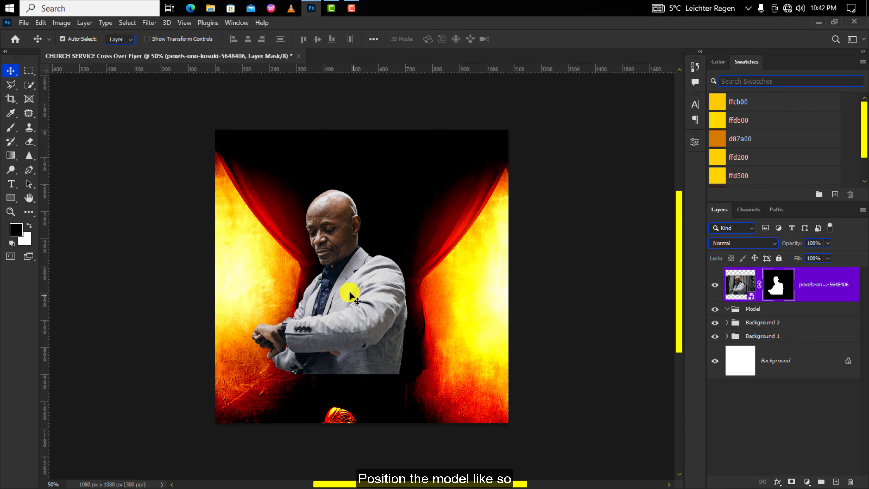
- Move the cut-out man down to the canvas's bottom edge and scale him up slightly with Free Transform
drag(351, 293, 370, 358)
key(ctrl+t)
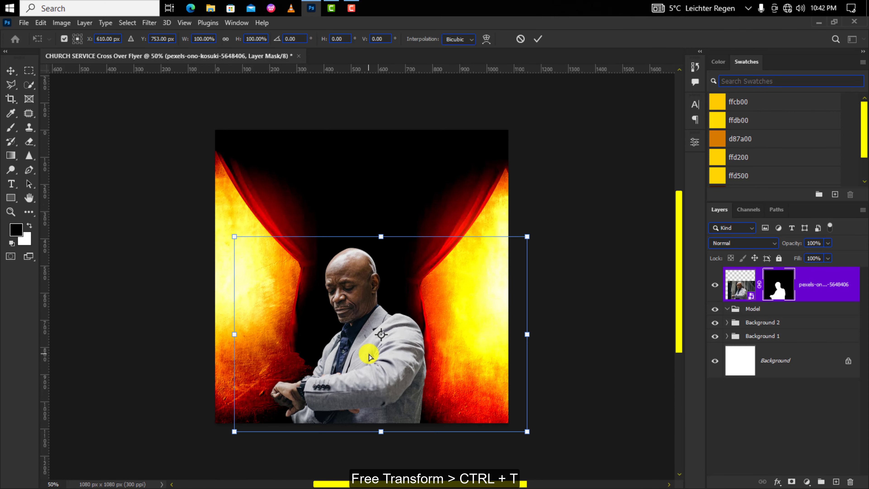
drag(527, 237, 551, 220)
drag(385, 318, 388, 303)
key(Return)
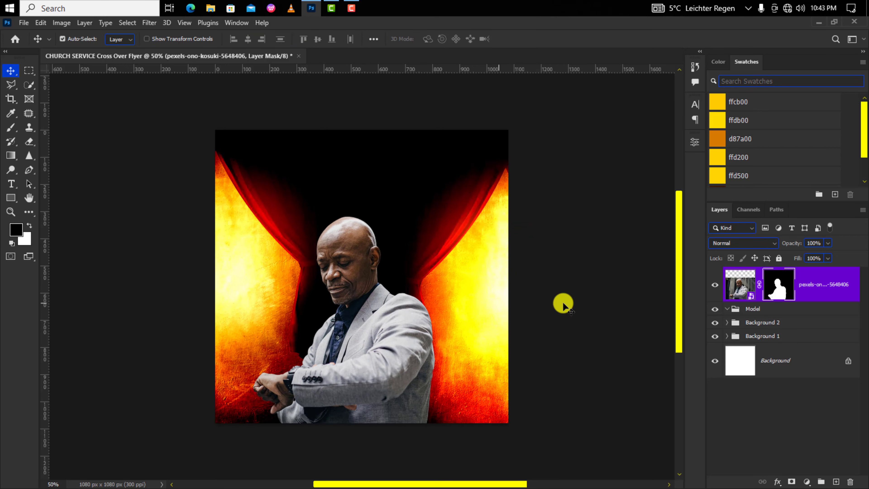
- Move the cut-out man's layer into the Model group and clip a Levels adjustment to it with a shadow input of 18
drag(801, 281, 805, 310)
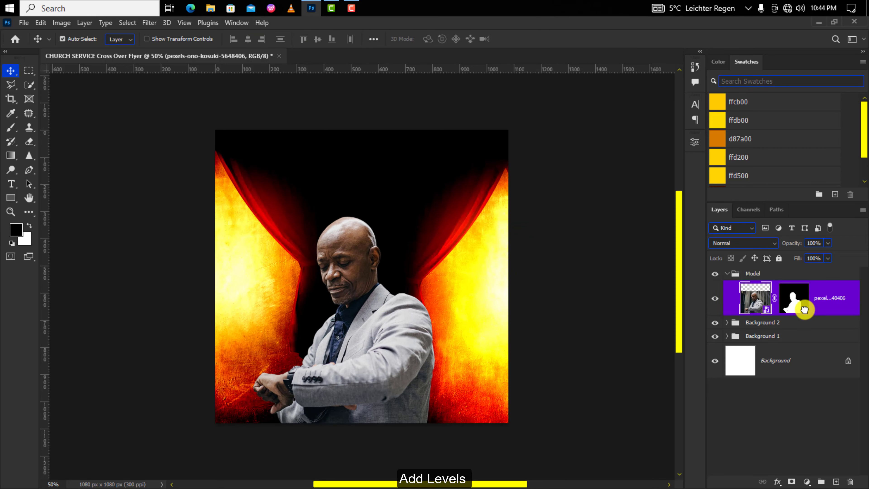
click(807, 481)
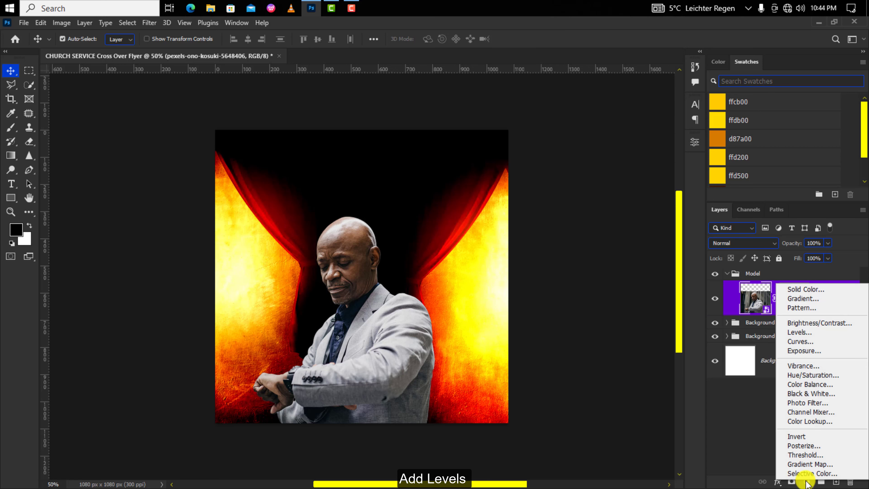
click(812, 332)
click(602, 322)
drag(553, 252, 577, 253)
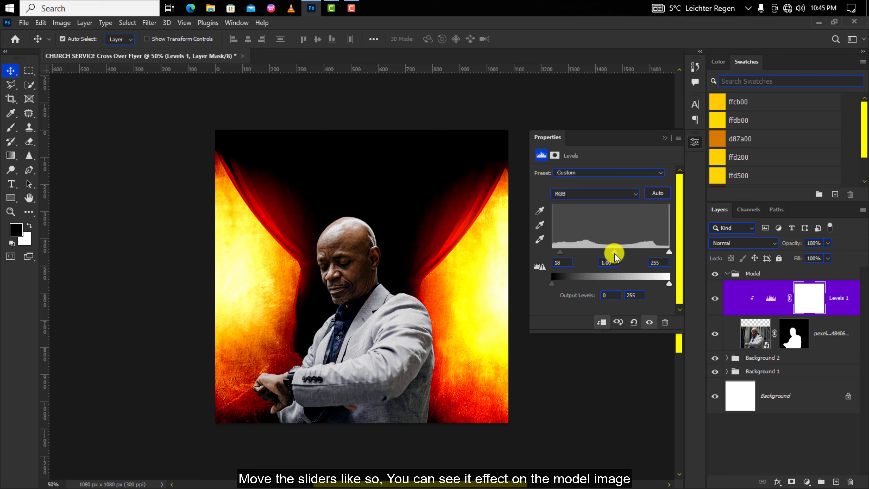
click(715, 299)
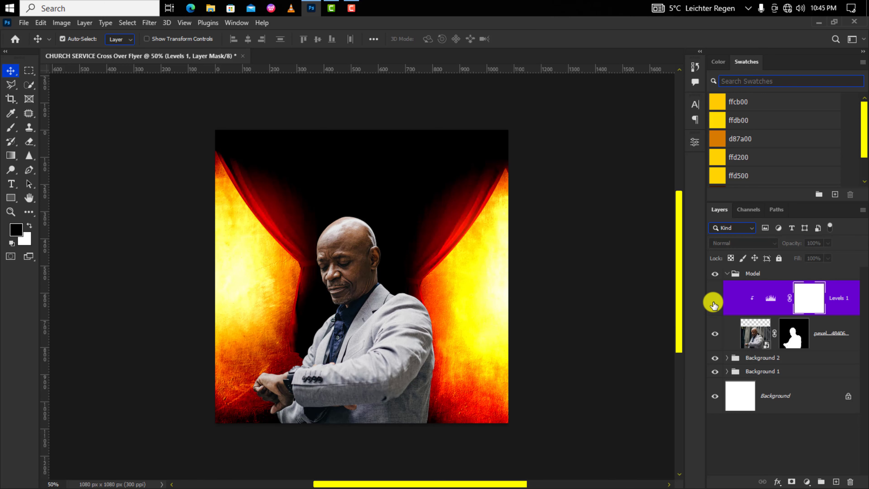
click(715, 300)
- Add a Color Lookup adjustment above Levels 1, clip it to the man and load the EdgyAmber.3DL LUT
click(807, 482)
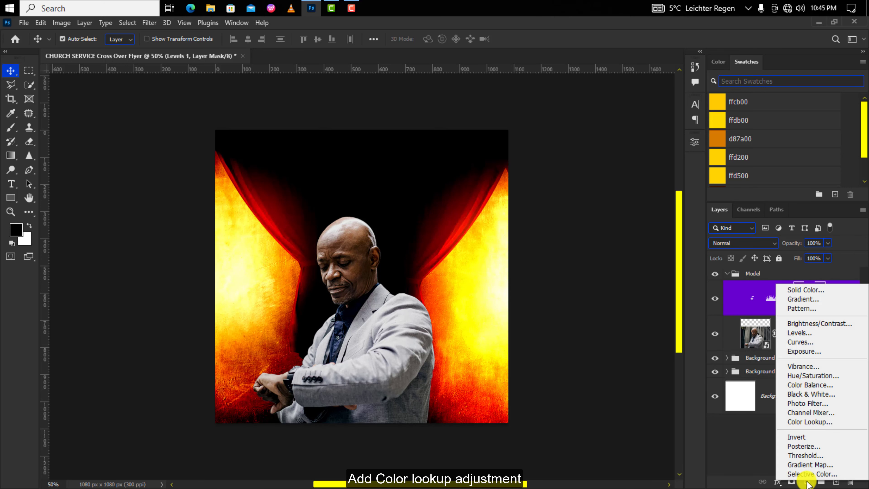
click(810, 421)
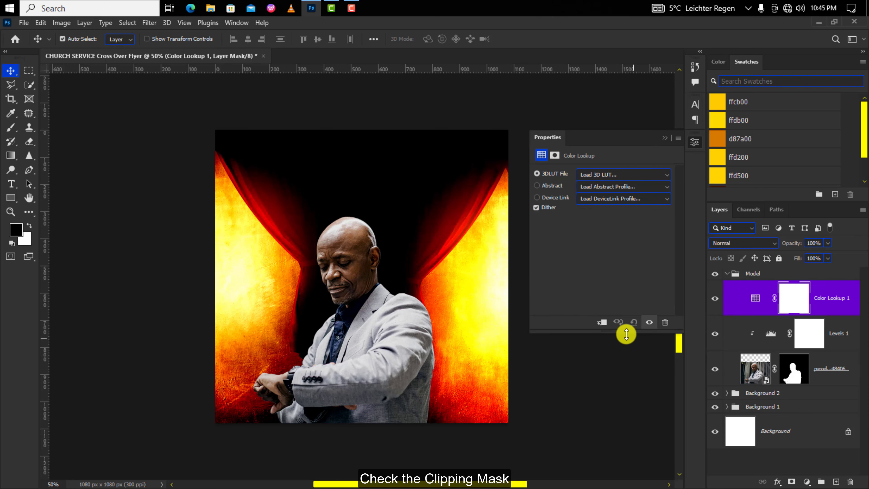
click(604, 323)
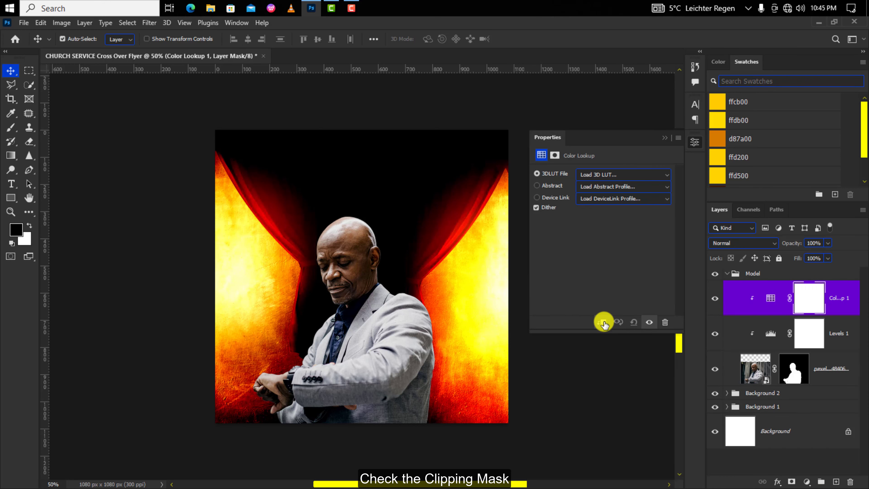
click(605, 174)
click(606, 126)
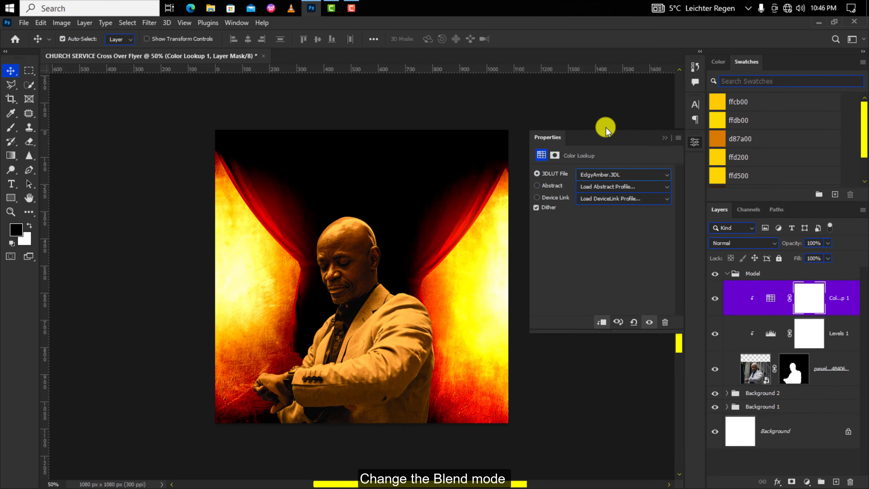
- Set the Color Lookup layer to Hard Light at 50% opacity and compare the man with and without it
click(734, 241)
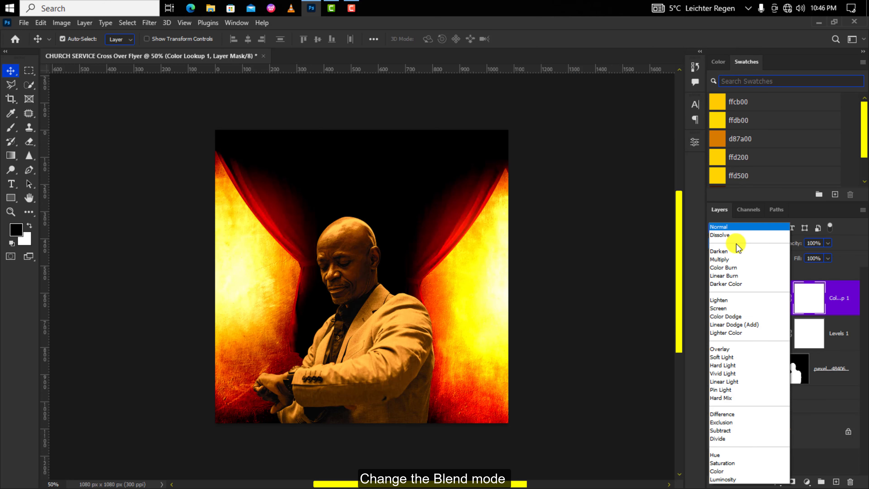
click(734, 363)
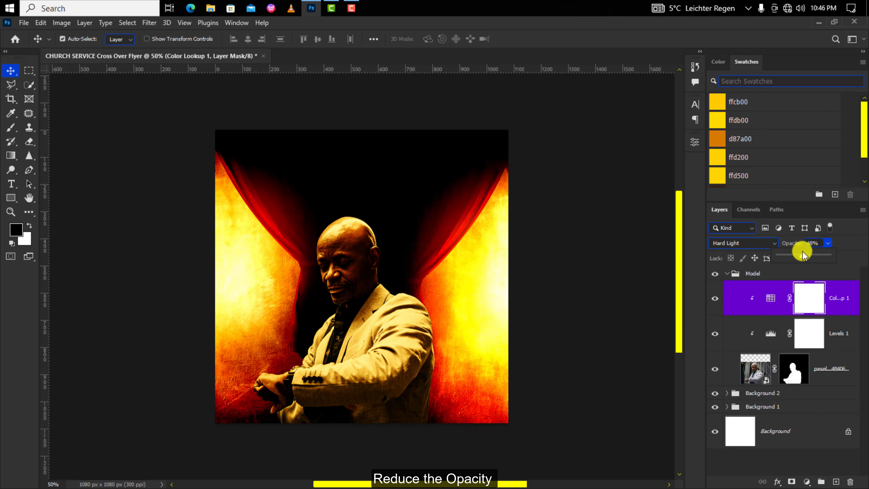
drag(803, 251, 804, 251)
click(716, 299)
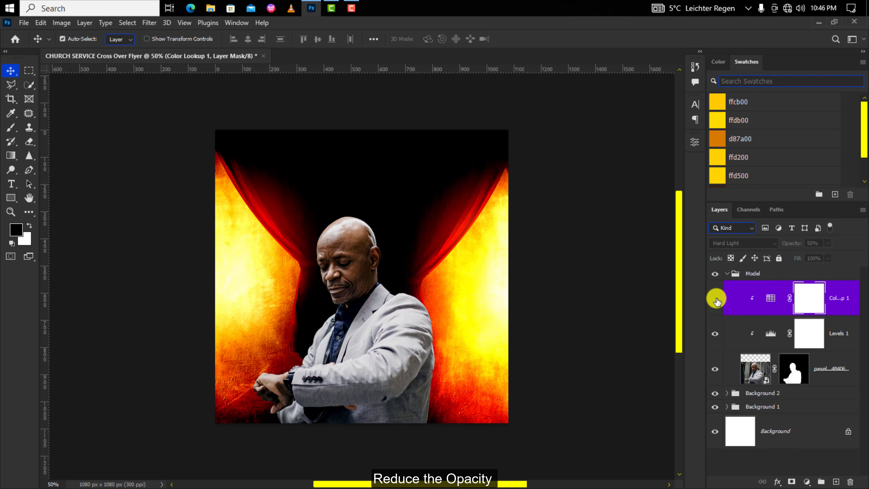
click(716, 300)
key(ctrl+minus)
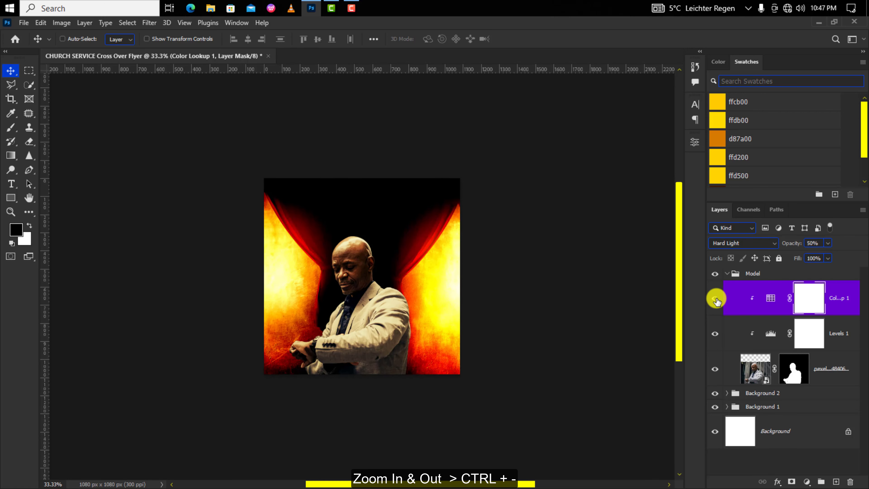
key(ctrl+plus)
key(ctrl+plus)
key(ctrl+minus)
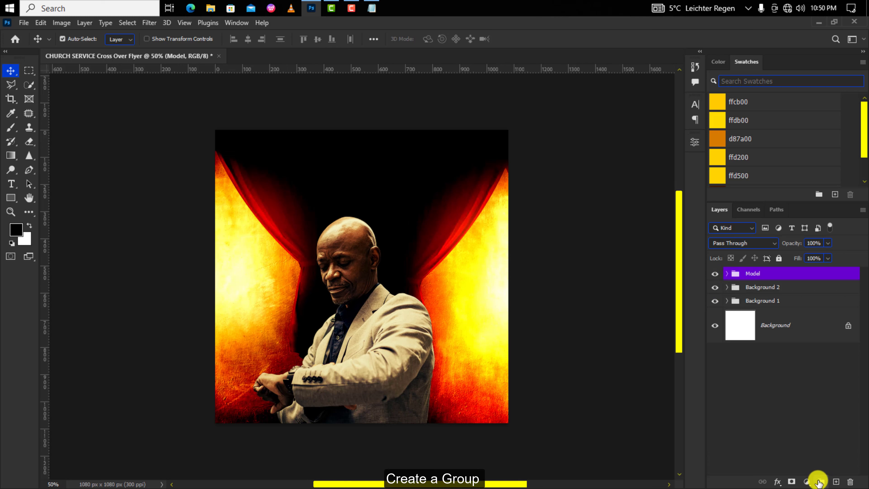
- Create a new layer group above Model and name it "Heading"
click(819, 483)
double_click(754, 273)
text(Heading)
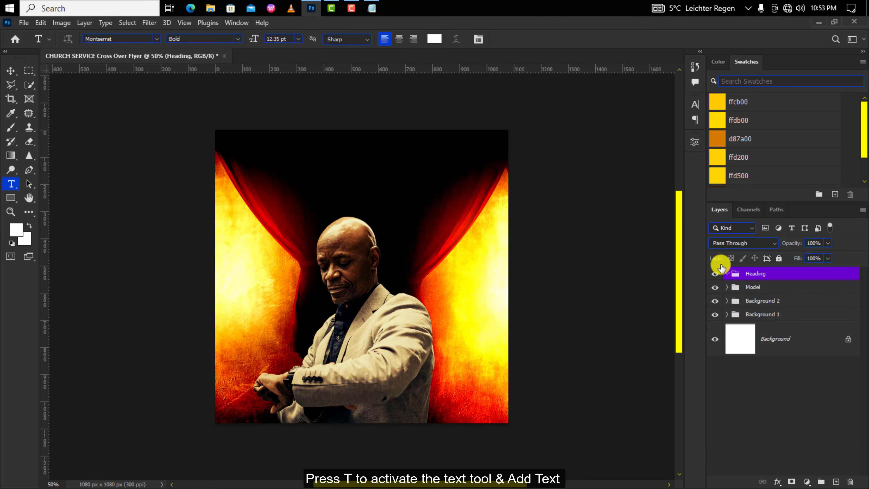
- Add the white Montserrat Bold text "Cross" above the man's head and scale it up to about 53 pt
click(310, 191)
text(Cross)
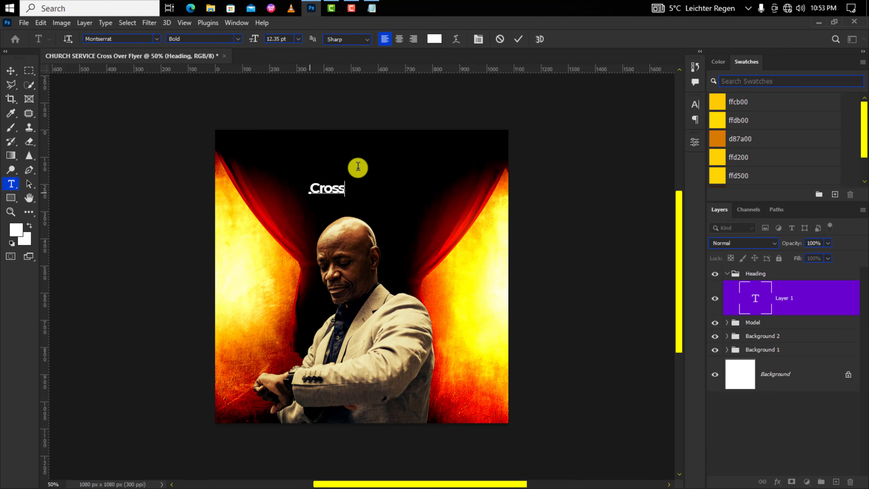
click(517, 39)
key(ctrl+t)
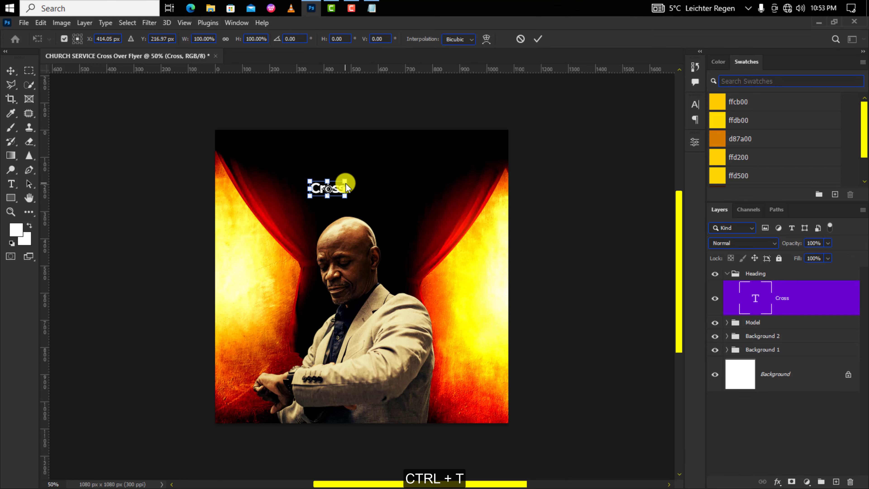
drag(356, 177, 411, 184)
key(Return)
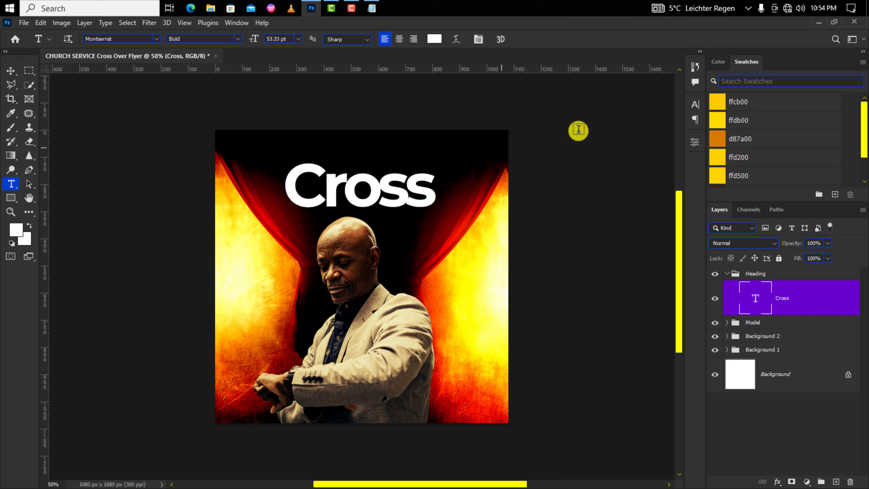
click(695, 104)
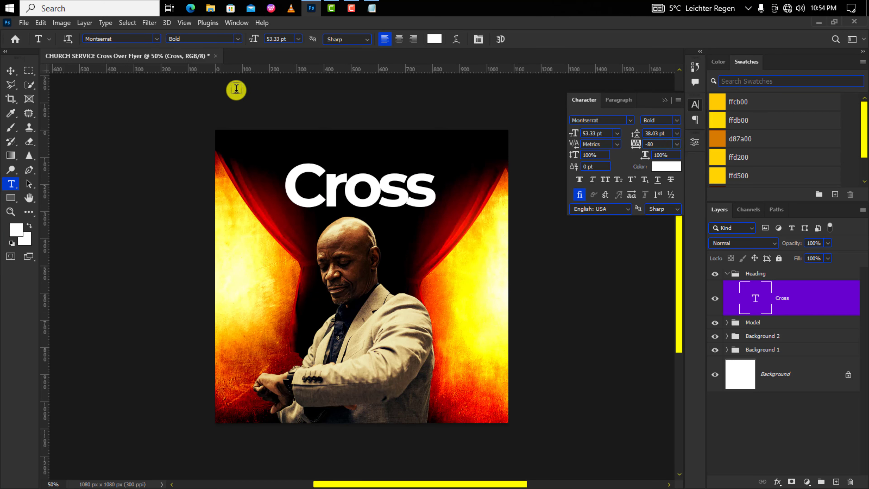
- Duplicate the "Cross" text, move the copy directly below the original and change its wording to "Over"
click(11, 71)
key(ctrl+j)
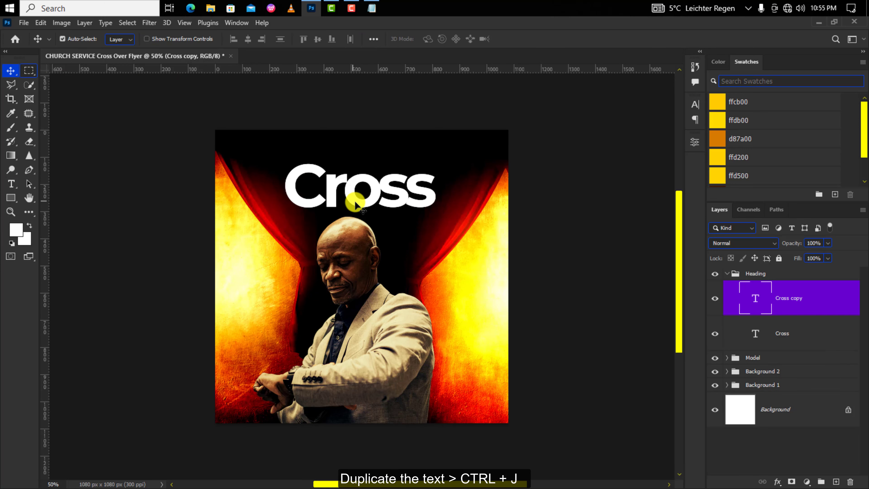
drag(356, 205, 358, 242)
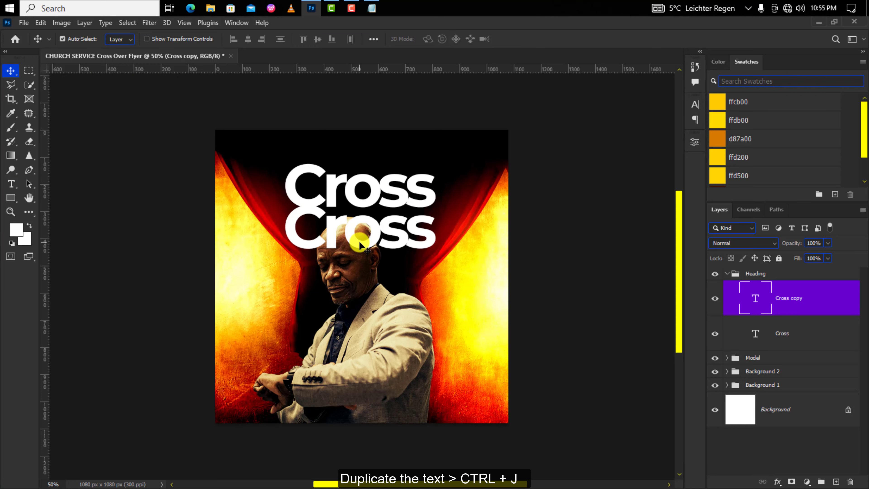
double_click(359, 243)
text(Over)
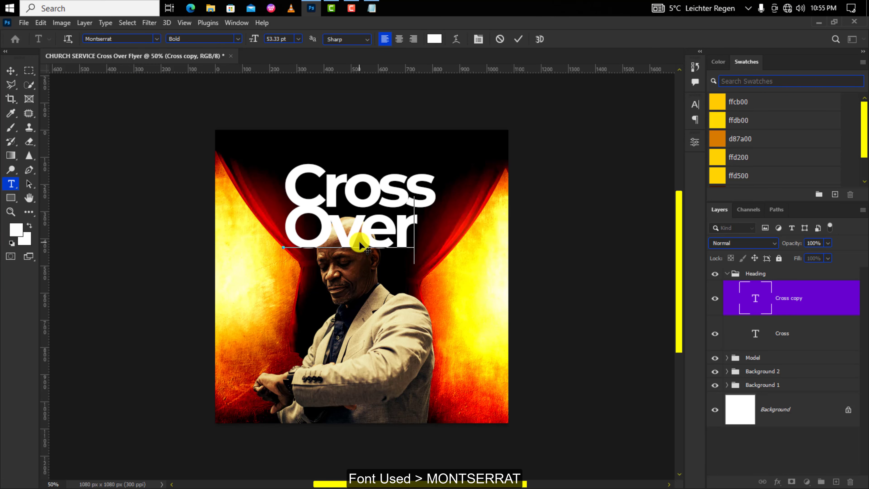
click(518, 38)
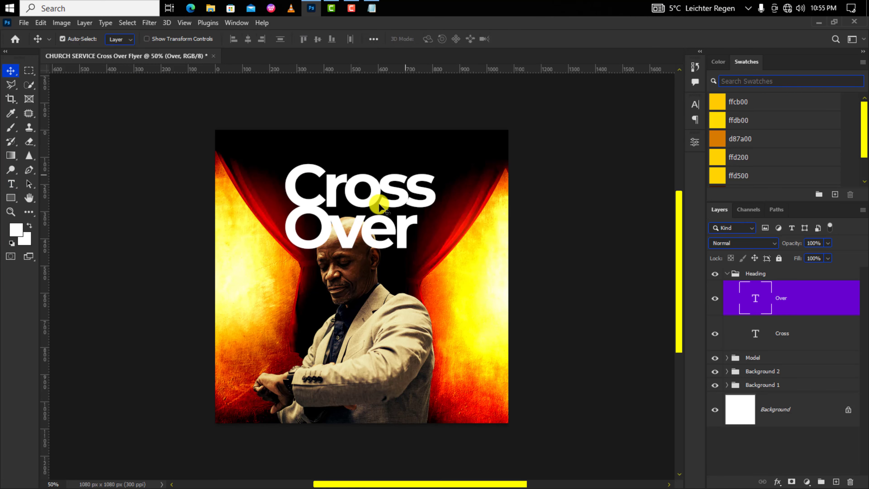
- Move "Over" slightly up and to the right so that it overlaps the lower edge of "Cross"
drag(355, 230, 358, 227)
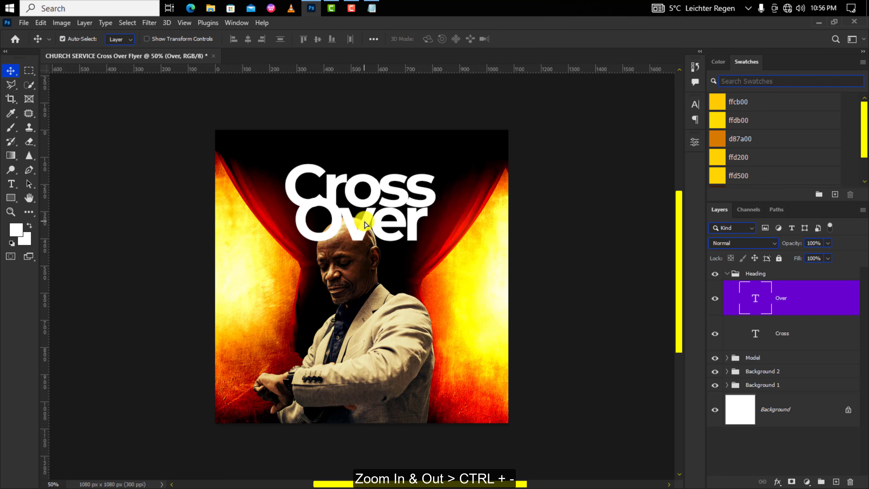
key(ctrl+plus)
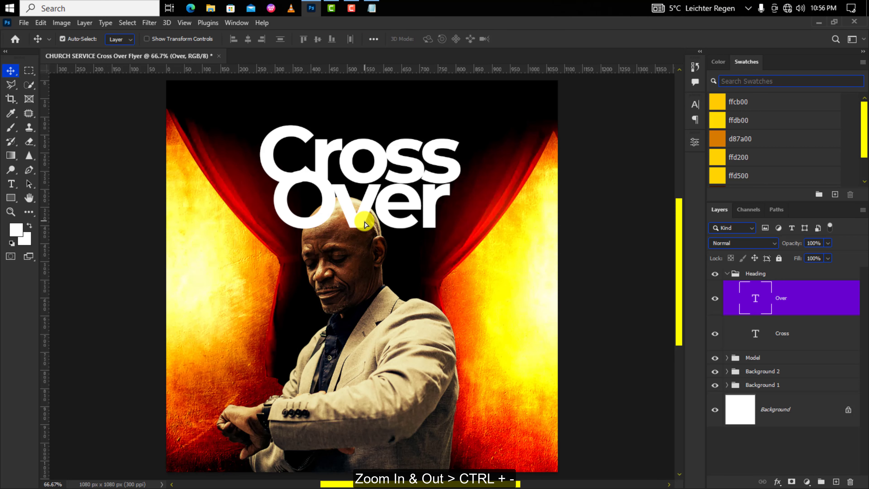
drag(355, 243, 364, 224)
key(ctrl+minus)
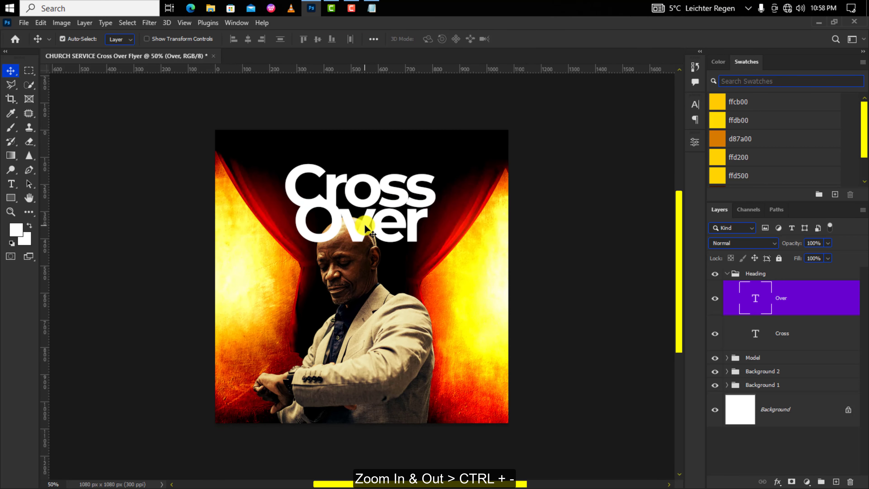
- Skew the "Cross" and "Over" text layers together so that both lines rise slightly towards the right
ctrl+click(784, 333)
key(ctrl+t)
right_click(438, 237)
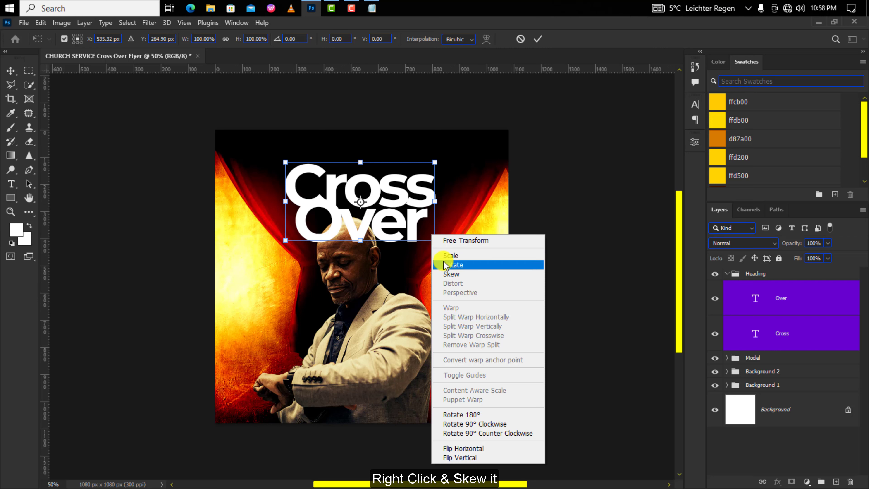
click(449, 276)
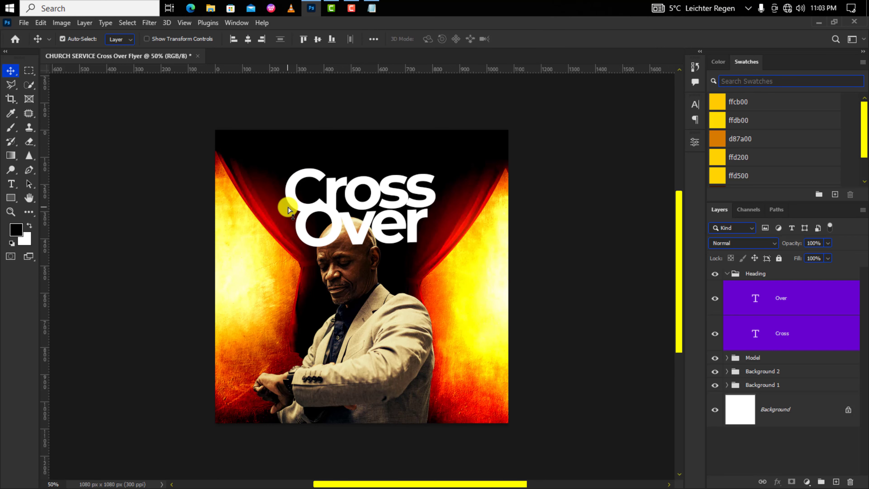
- Load the outline of the "Over" text as a selection, expand it by 12 pixels and make the Cross layer active
key(ctrl+plus)
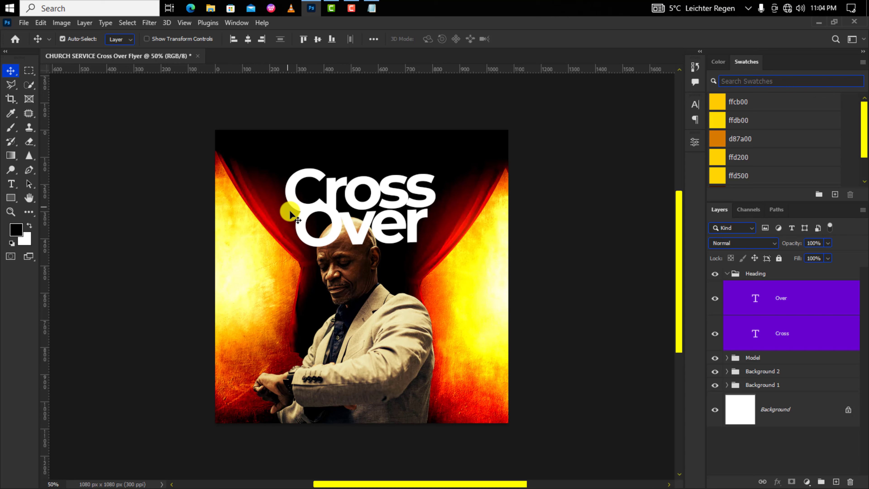
click(296, 214)
click(301, 224)
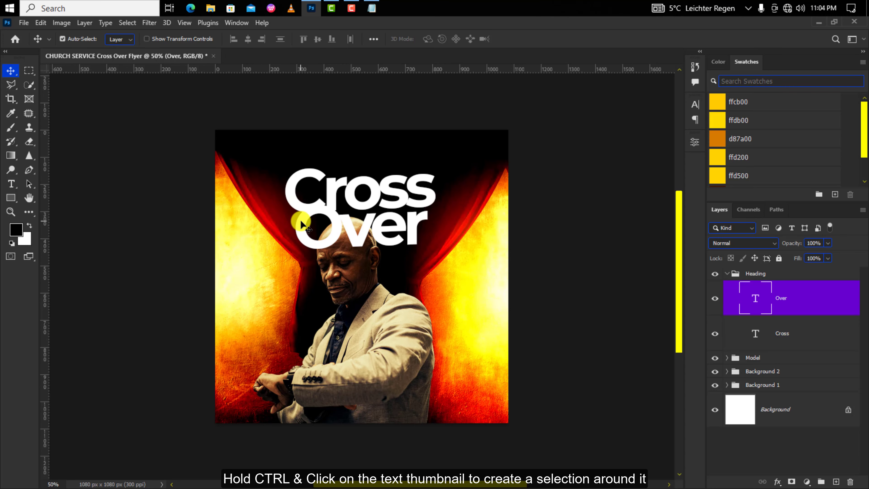
key(ctrl)
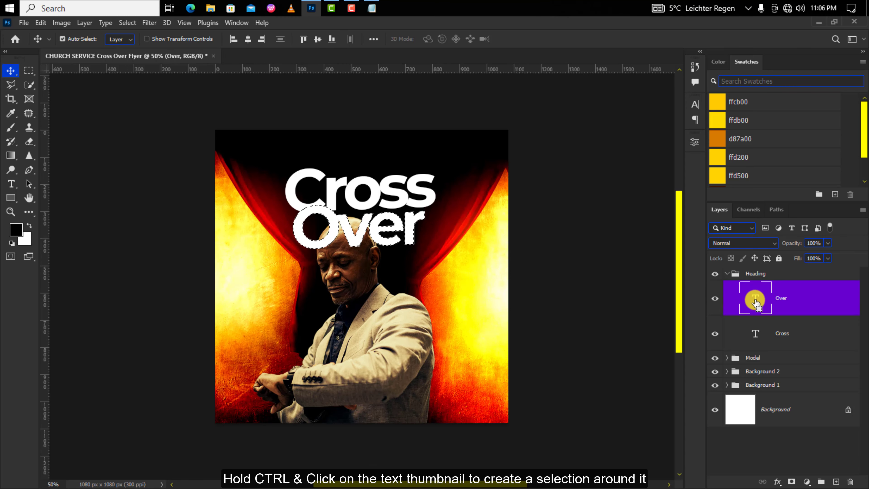
key(ctrl+plus)
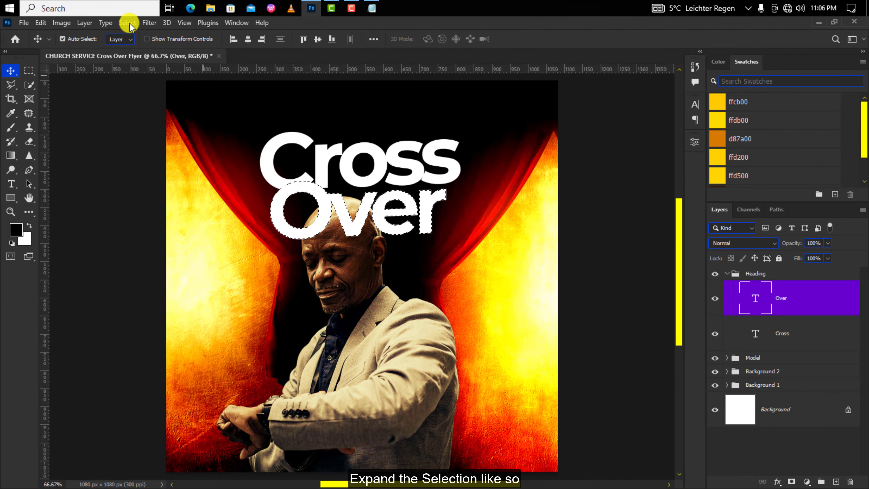
click(128, 23)
mouse_move(165, 185)
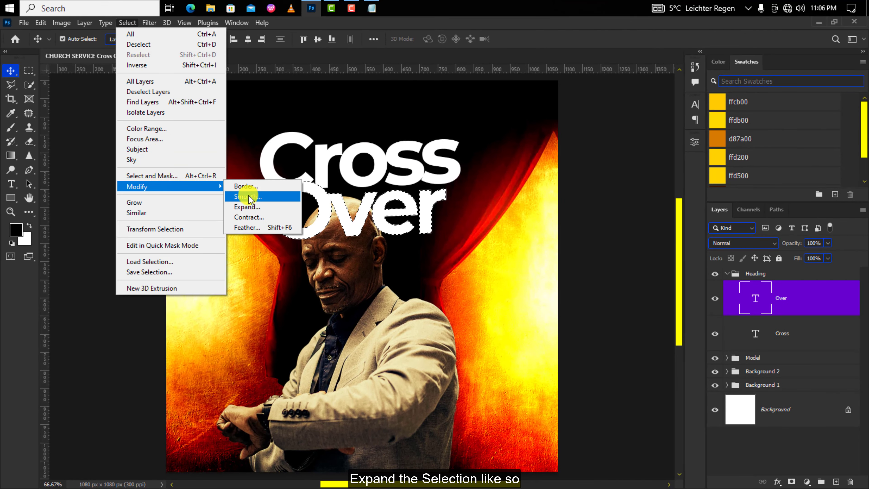
click(251, 207)
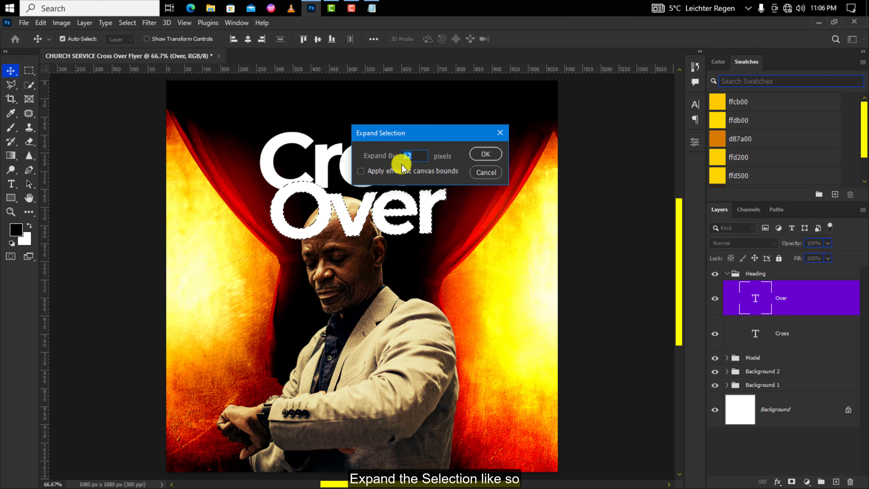
click(485, 153)
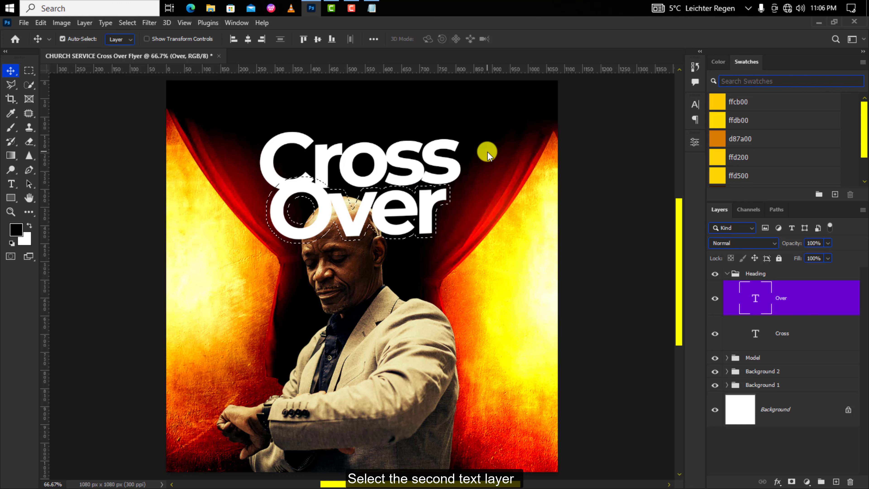
click(772, 333)
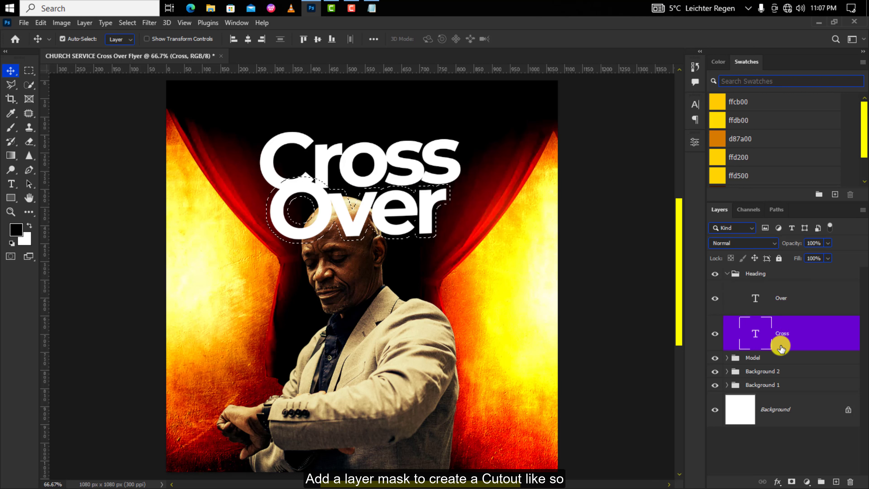
- Mask the Cross layer with the expanded selection to cut a gap around "Over", and clean up the leftover bit above the "O"
click(791, 482)
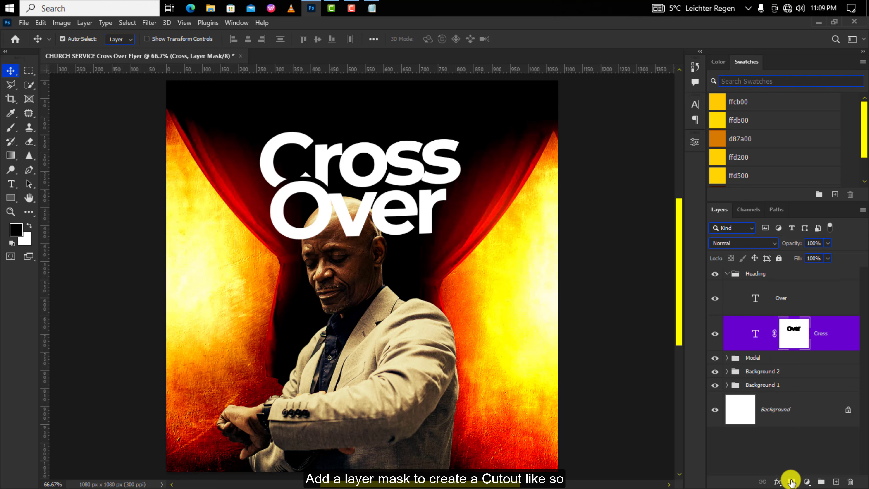
click(11, 84)
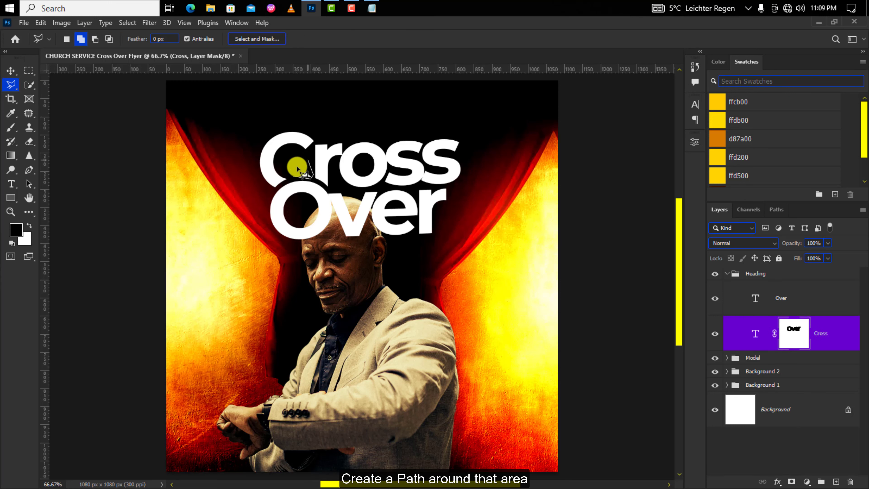
key(v)
key(ctrl+minus)
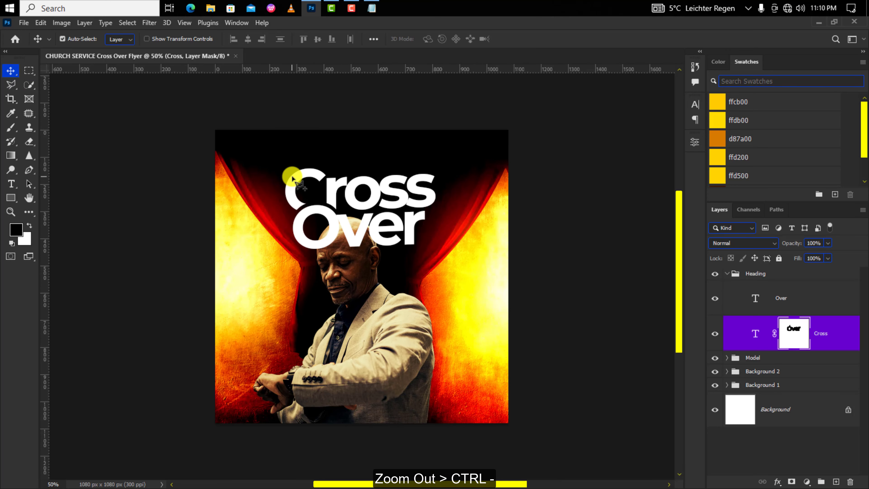
- Recolour the "Cross" text with the ffcb00 swatch
click(755, 335)
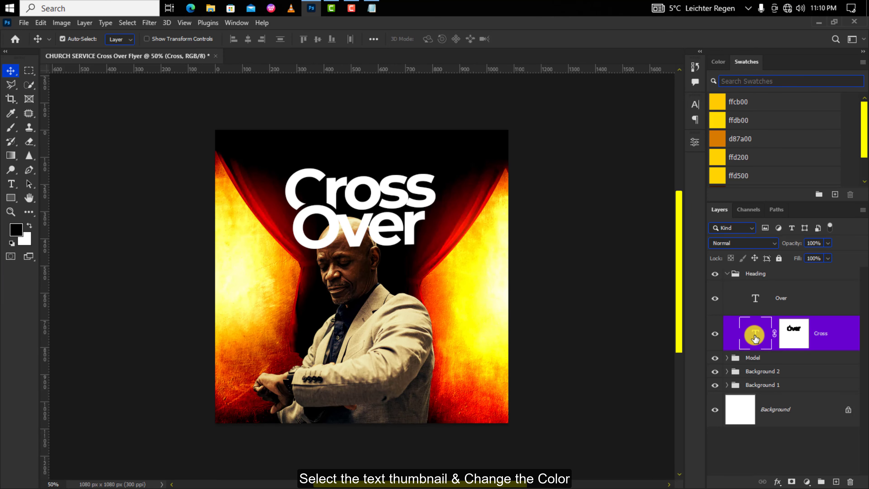
click(719, 101)
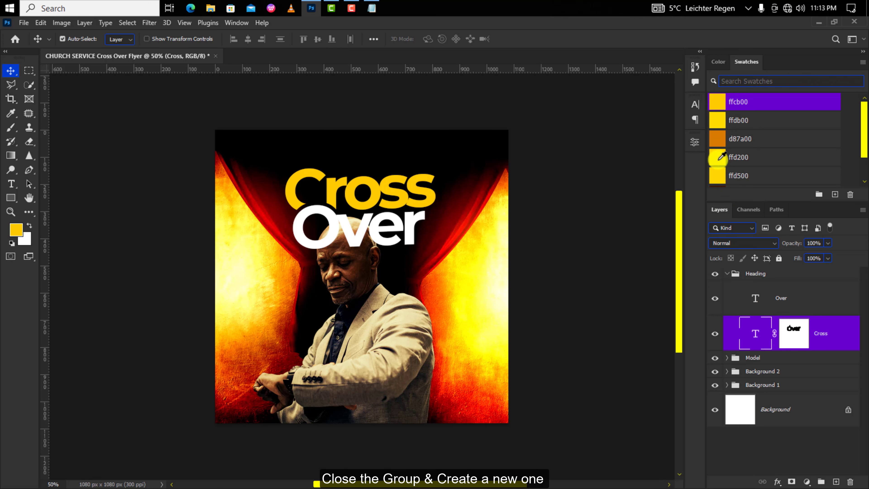
- Collapse the Heading group and create a group named "Brush Stroke" above it containing a new empty layer
click(728, 274)
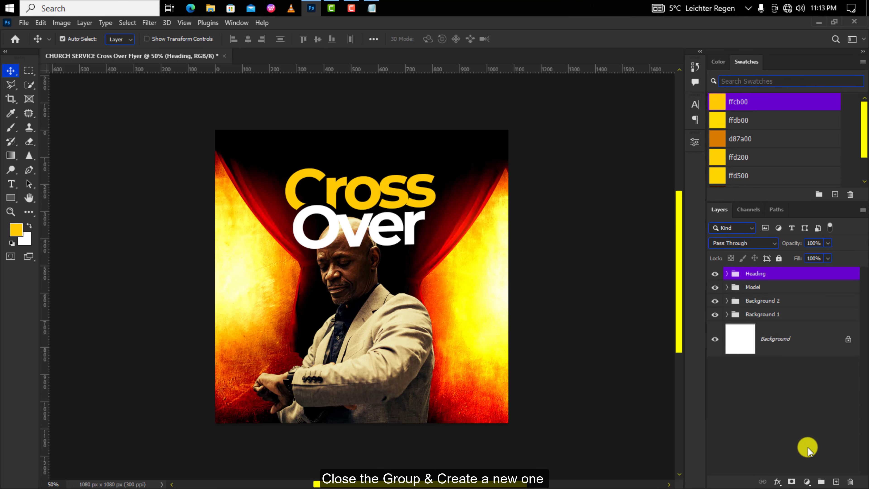
click(819, 483)
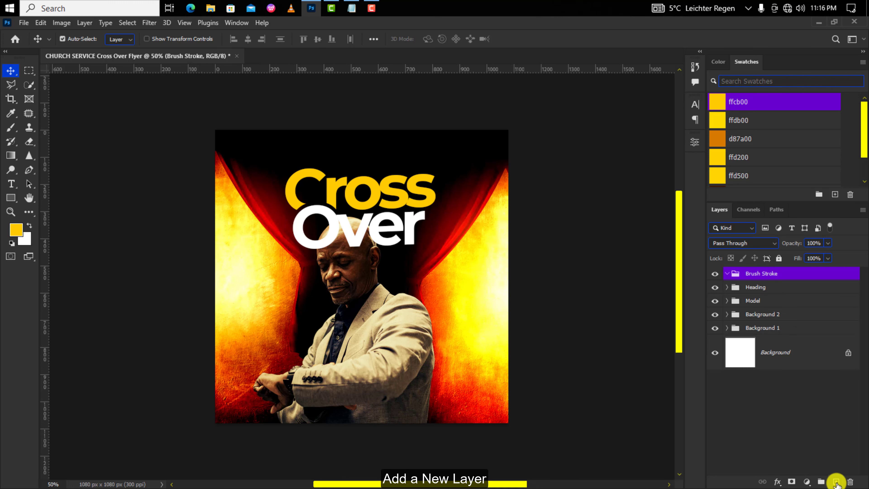
click(836, 482)
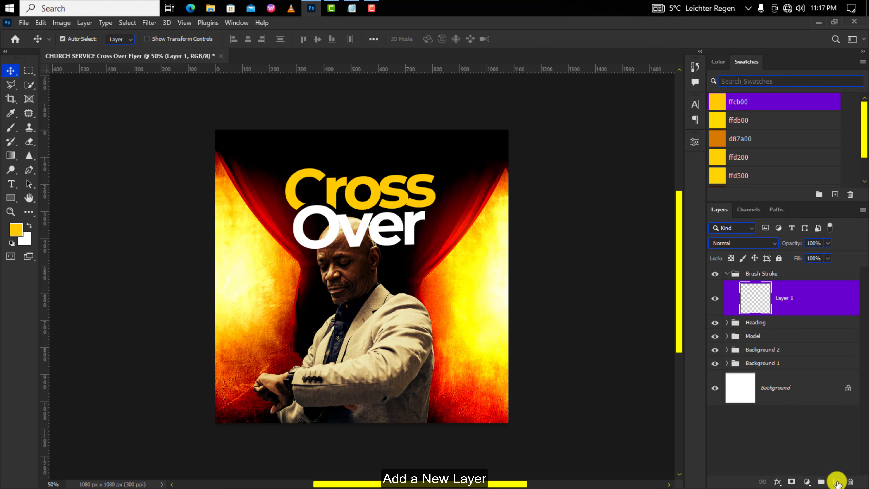
- Set up the Brush tool with brush1 from the 40-watercolor-brushes set at 417 px and white as the foreground colour
click(12, 127)
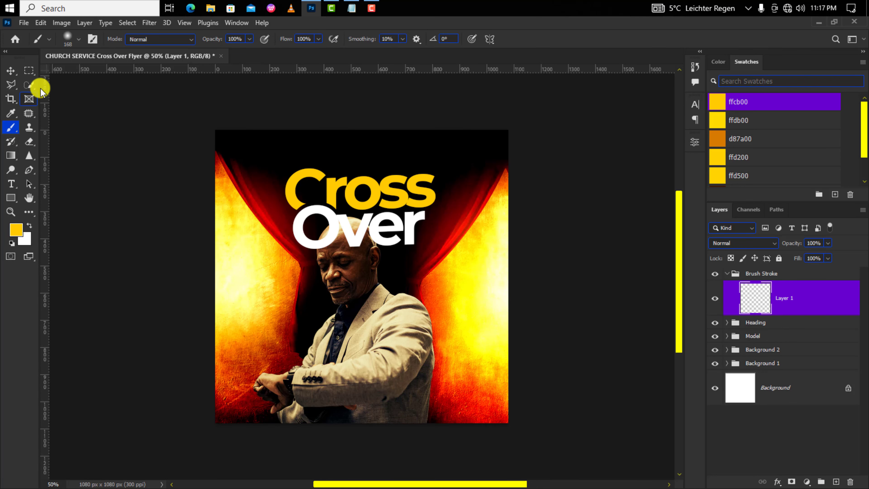
click(76, 39)
scroll(84, 171, down, 10)
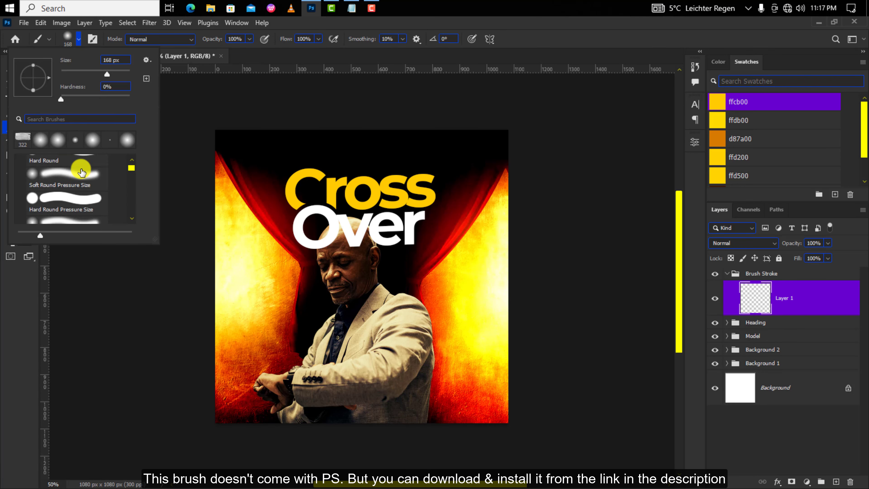
click(81, 185)
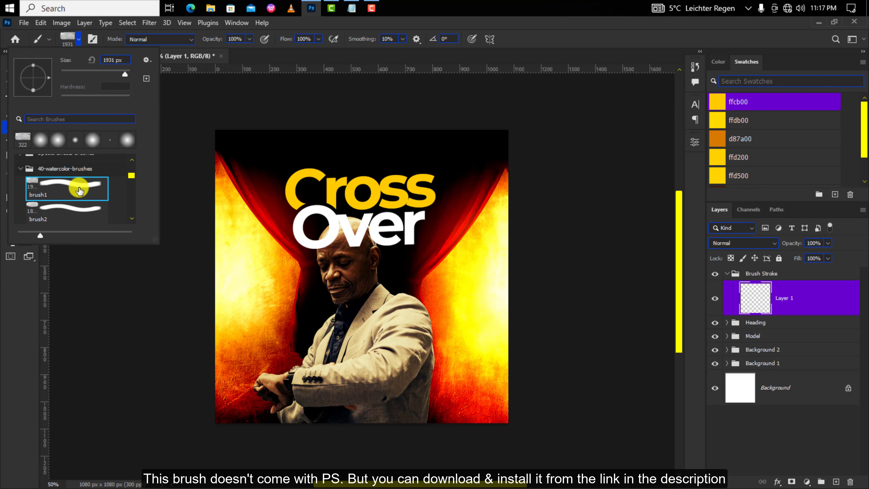
drag(109, 74, 120, 74)
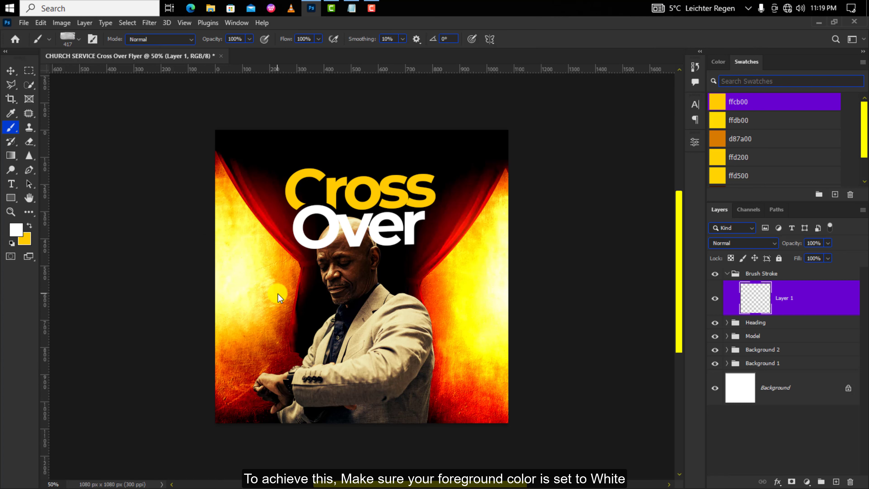
- Place a white brush stroke beside the model's face, duplicate it onto the opposite curtain and narrow the copy to about 84.5% width
key(v)
key(ctrl+t)
mouse_move(331, 269)
mouse_down()
mouse_move(317, 275)
mouse_move(325, 261)
mouse_move(288, 281)
mouse_move(307, 291)
mouse_move(476, 297)
mouse_up()
key(Return)
key(ctrl+j)
key(ctrl+t)
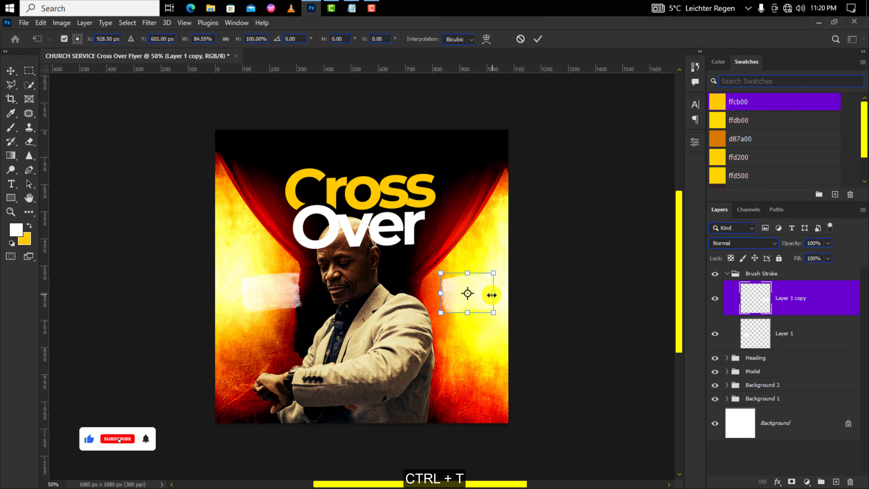
key(Return)
- Copy the left brush stroke to the lower right beside the model's arm, widen it to about 163.5% and flatten it
click(282, 287)
mouse_move(282, 287)
mouse_down()
mouse_move(398, 333)
mouse_move(513, 359)
mouse_up()
key(ctrl+t)
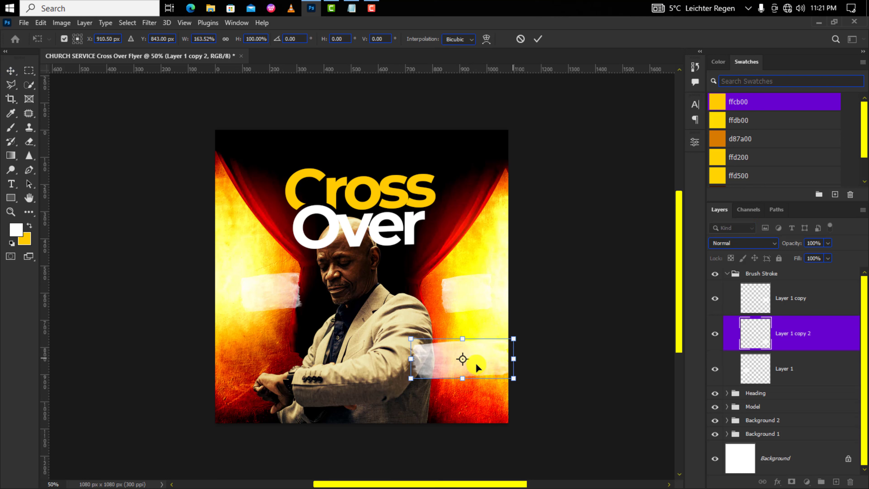
mouse_move(464, 378)
mouse_down()
mouse_move(457, 354)
mouse_move(463, 393)
mouse_move(454, 369)
mouse_move(464, 351)
mouse_up()
key(Return)
- Duplicate the wide brush stroke and arrange the two copies one above the other beside the model's arm
key(ctrl+j)
key(ctrl+t)
key(Return)
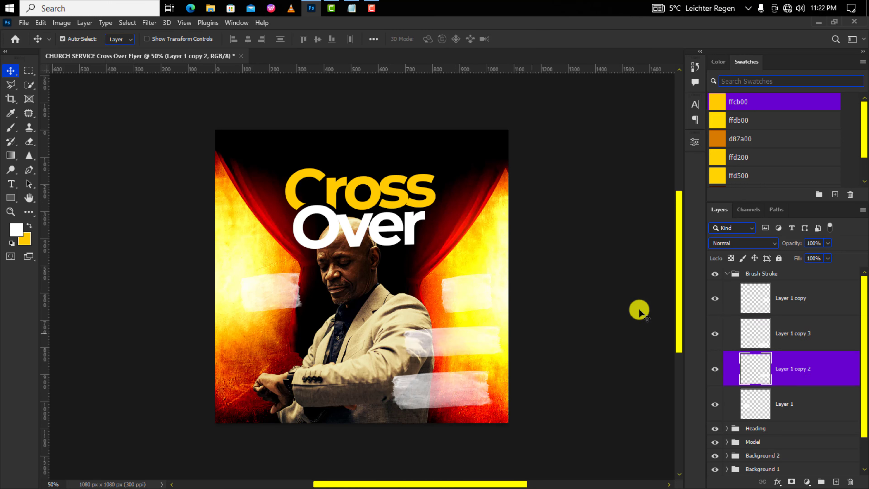
- Collapse the Brush Stroke group and move it between the Background 2 and Background 1 groups
click(727, 274)
mouse_move(744, 275)
mouse_down()
mouse_move(756, 289)
mouse_move(727, 316)
mouse_up()
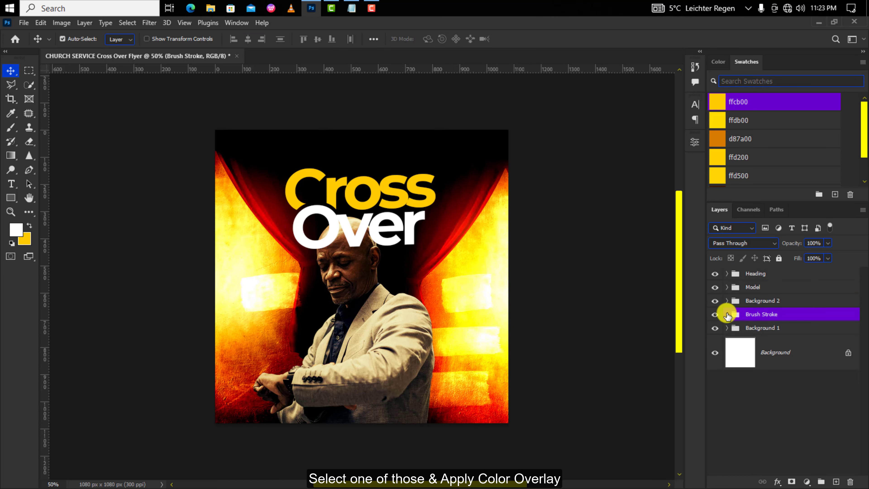
- Apply a Color Overlay of 3e0000 to the upper-right brush stroke layer and collapse the Brush Stroke group
click(727, 314)
click(761, 357)
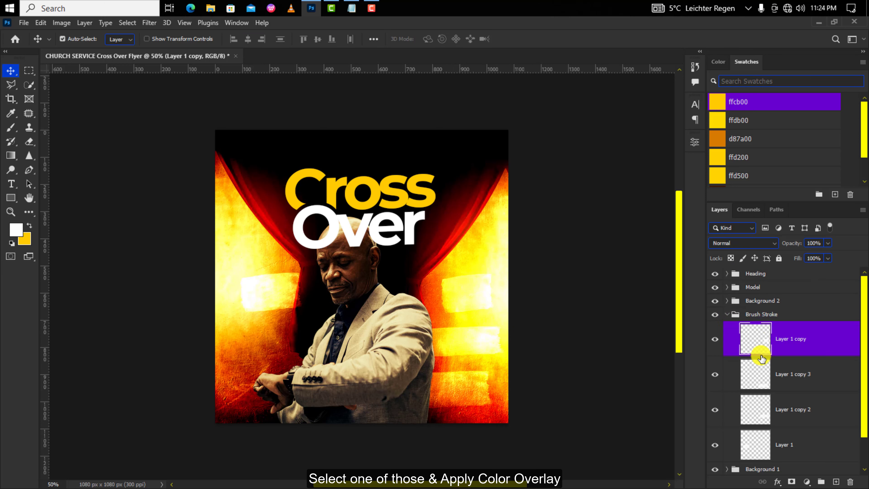
click(782, 483)
click(783, 447)
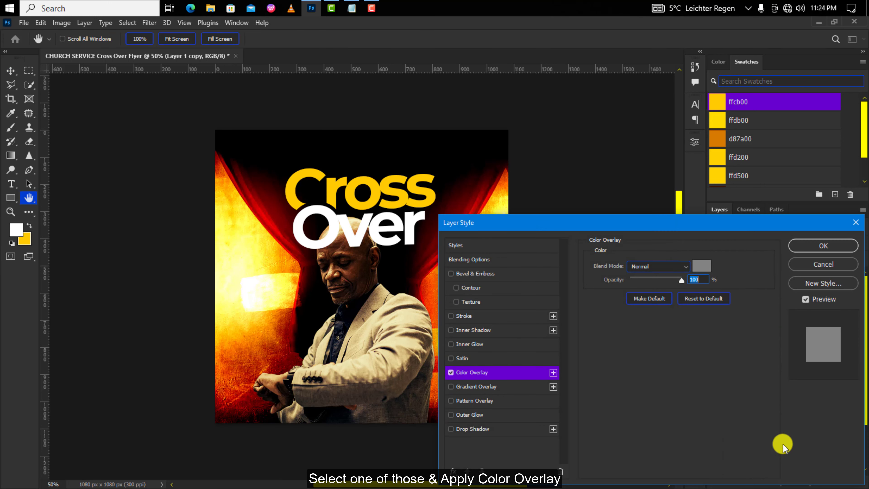
click(701, 266)
scroll(722, 170, down, 1)
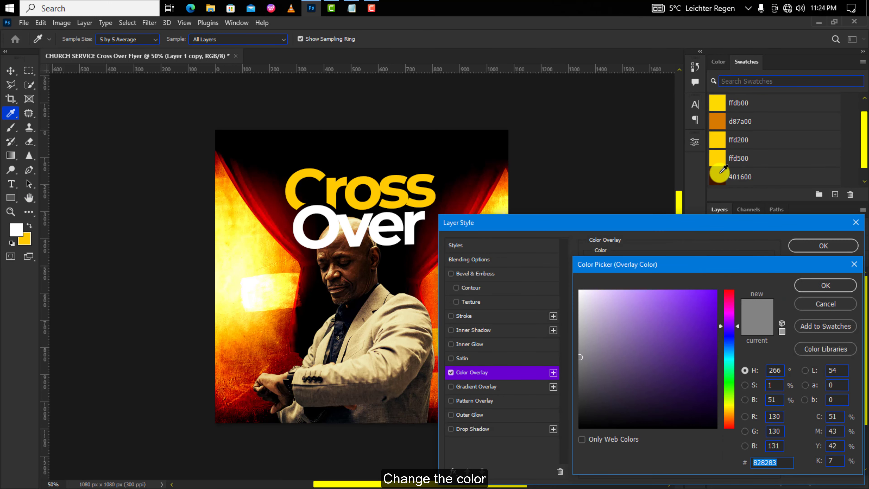
scroll(722, 169, down, 1)
click(717, 178)
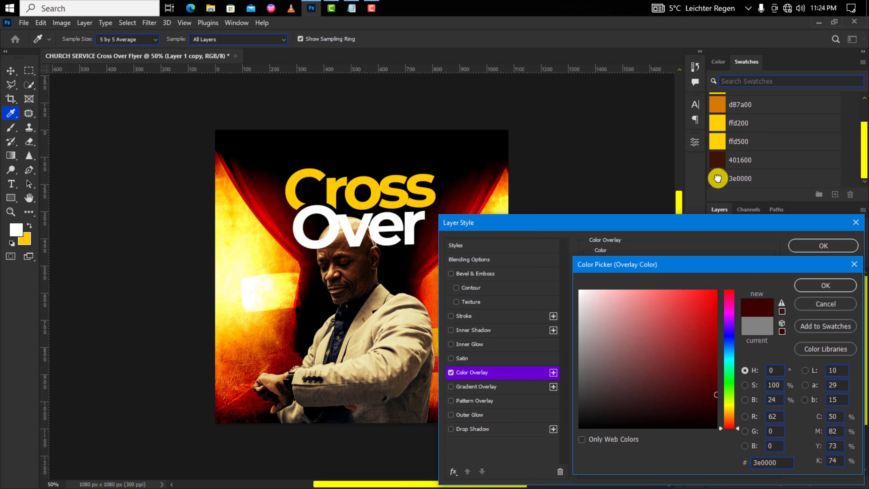
click(823, 285)
click(825, 243)
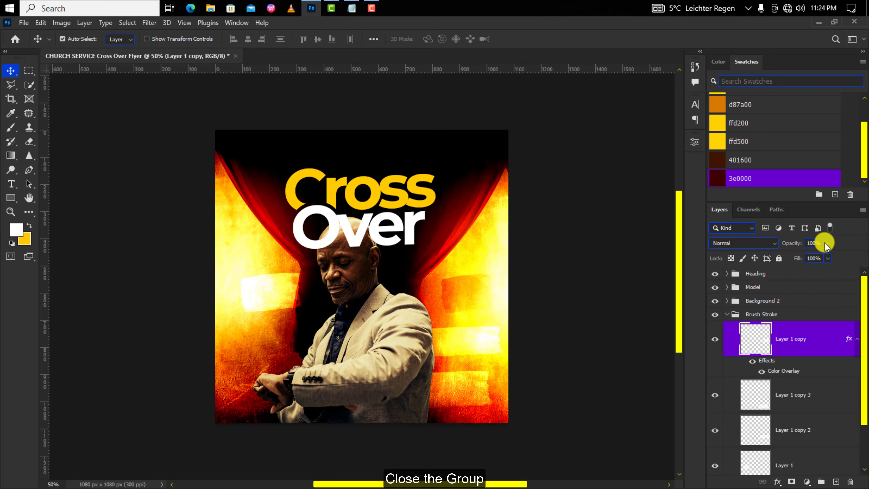
click(727, 314)
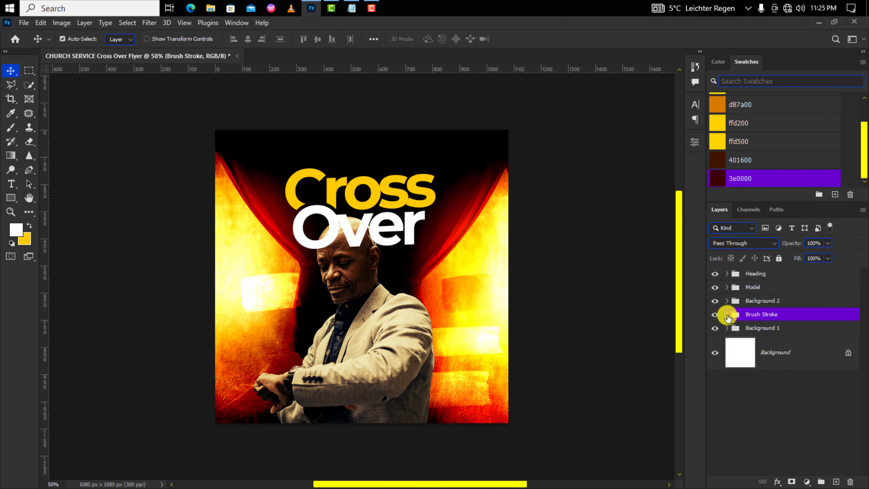
- Create a group named "Infos" above Heading and add the text "Your Church Presents" above the heading
click(746, 276)
click(821, 482)
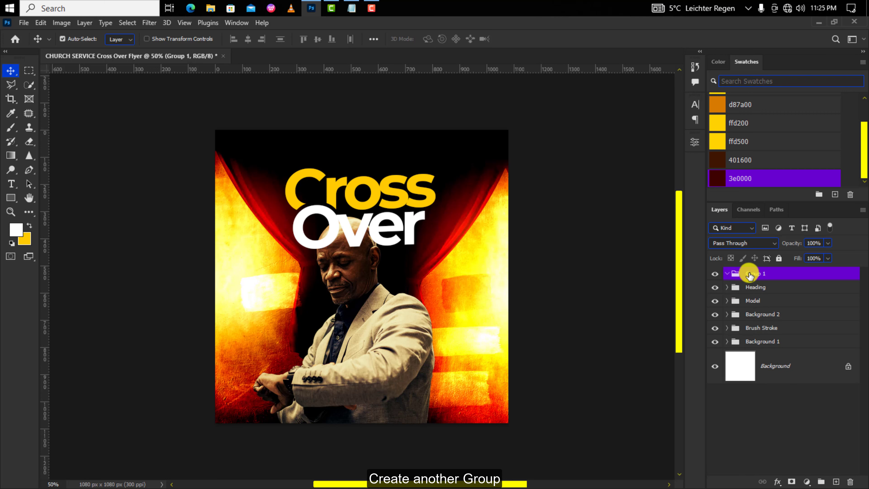
key(t)
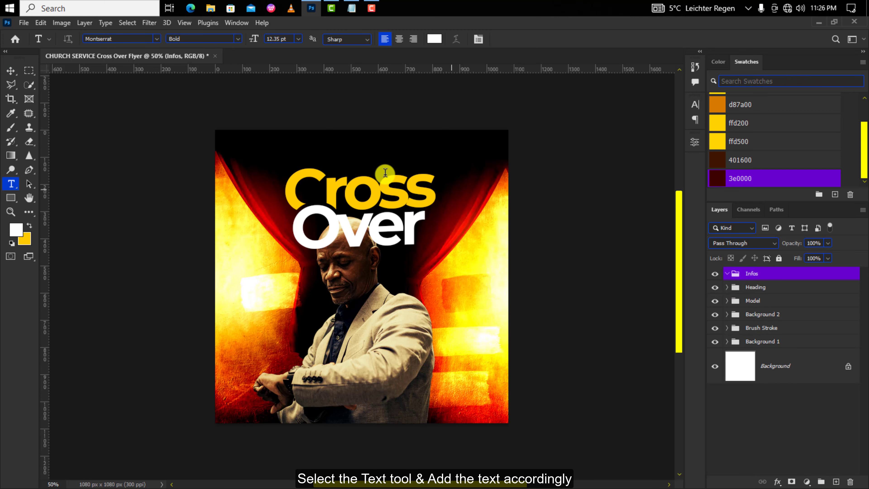
click(301, 155)
text(Your Church Presents)
click(518, 38)
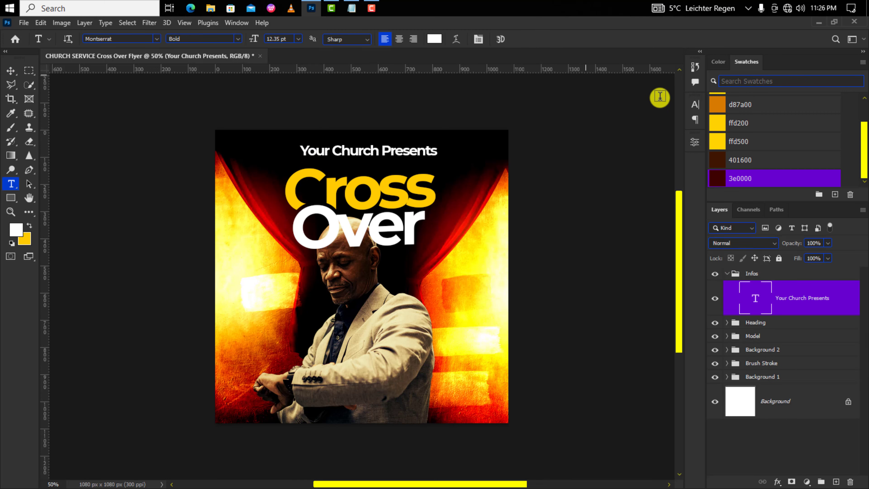
- Set the "Your Church Presents" text to 9 pt in Quickline Regular and widen its letter spacing
click(695, 104)
click(578, 134)
text(9)
key(Return)
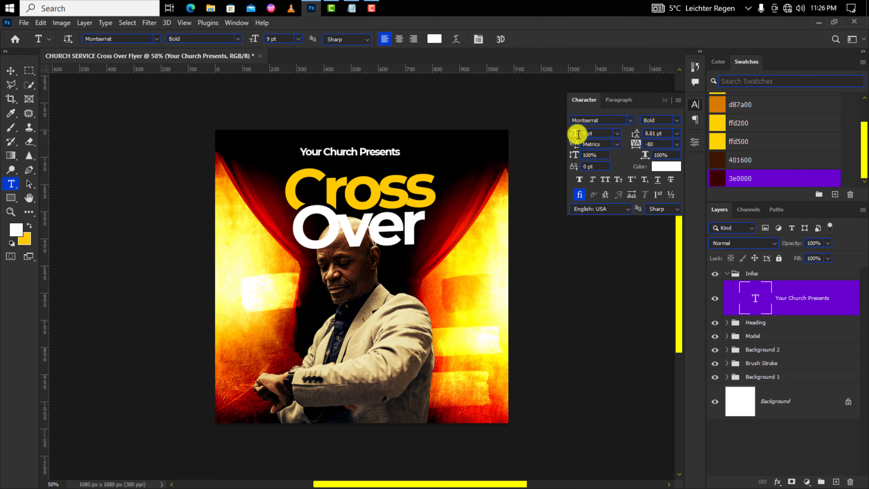
click(629, 120)
click(623, 153)
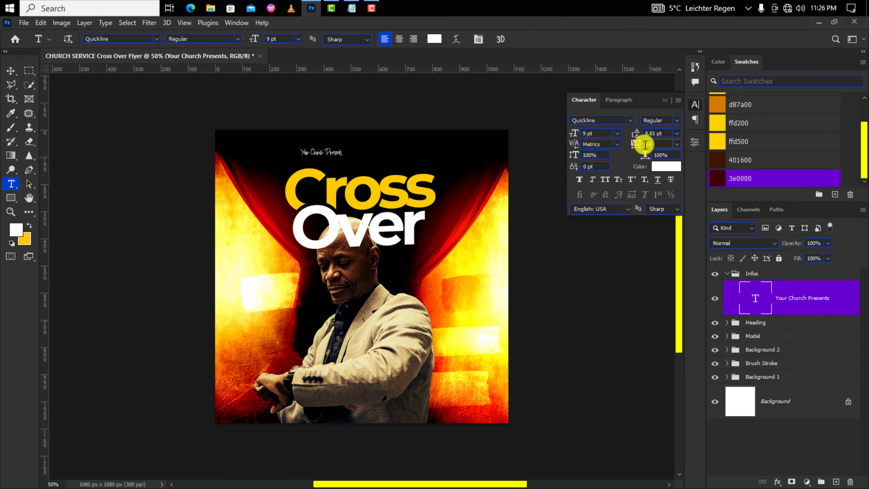
- Centre "Your Church Presents" just above the heading and duplicate it onto the left brush stroke
click(11, 71)
drag(326, 151, 271, 312)
key(ctrl+j)
- Set the tracking of the text copy on the left brush stroke to -80 and its colour to black
click(694, 103)
click(657, 145)
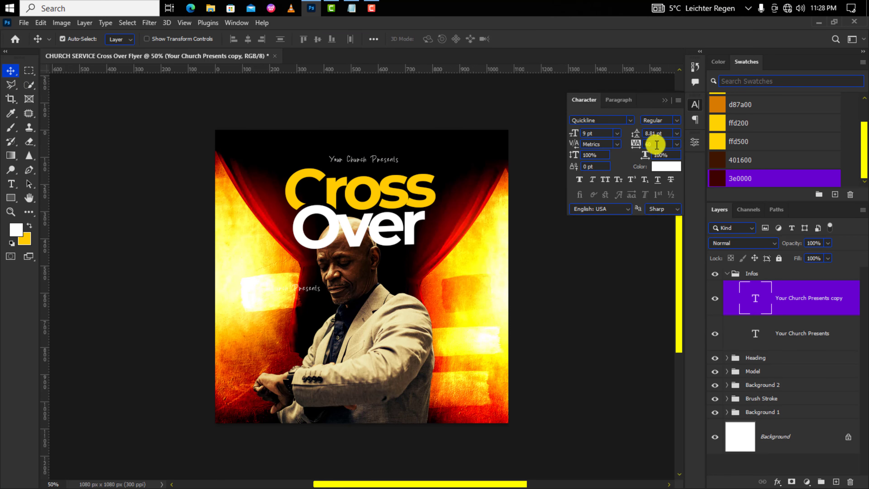
click(666, 167)
click(590, 353)
click(825, 285)
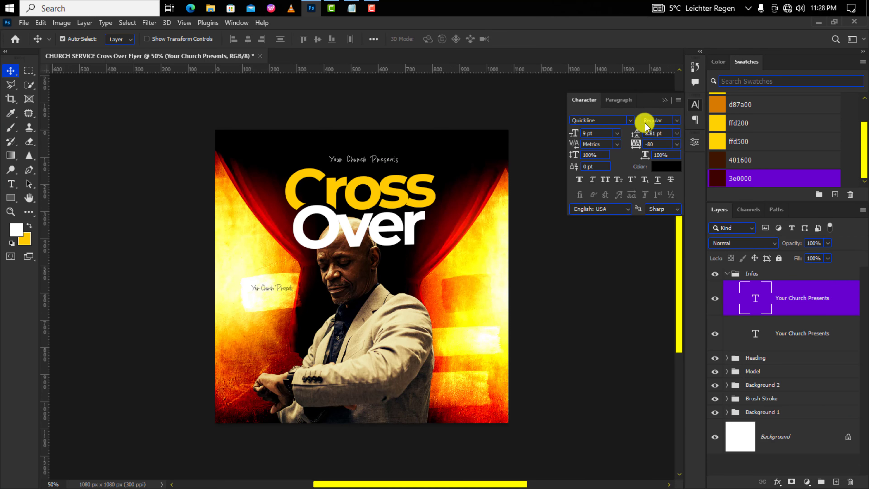
- Change the font of the black text copy to Montserrat Bold
click(630, 120)
click(634, 194)
click(678, 121)
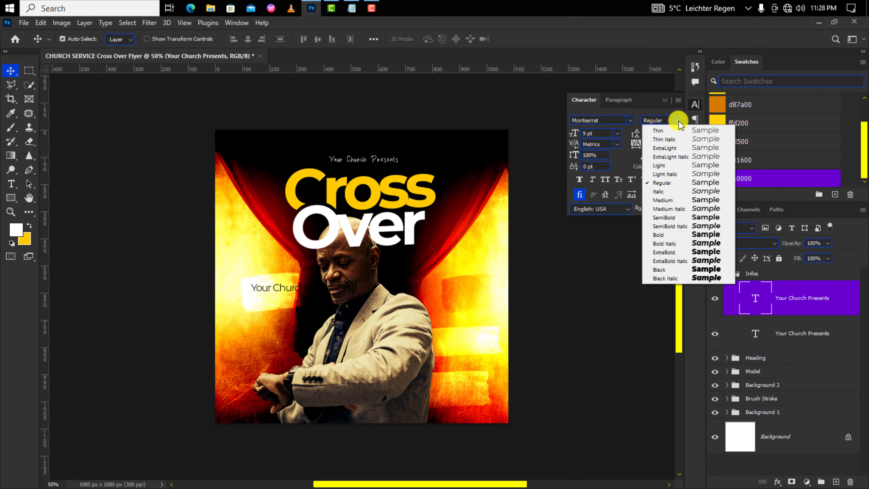
click(664, 235)
- Replace the wording of the black text on the left brush stroke with "31st Dec"
key(t)
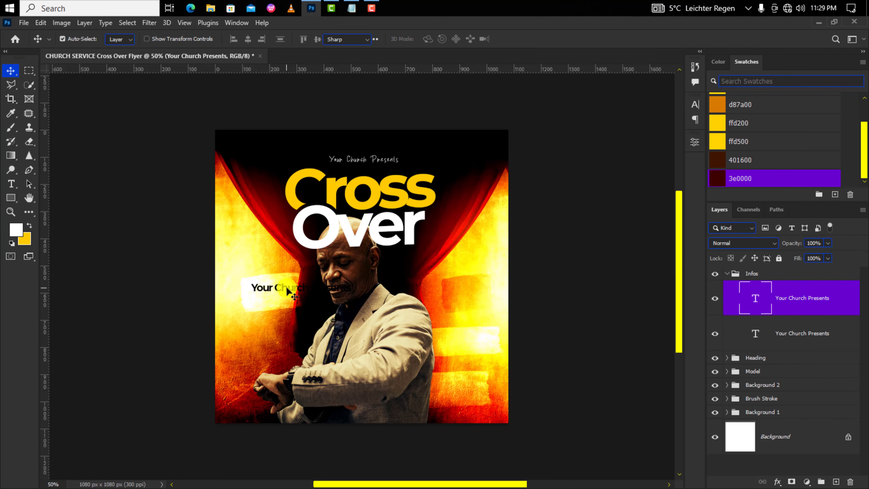
click(287, 289)
click(519, 38)
key(v)
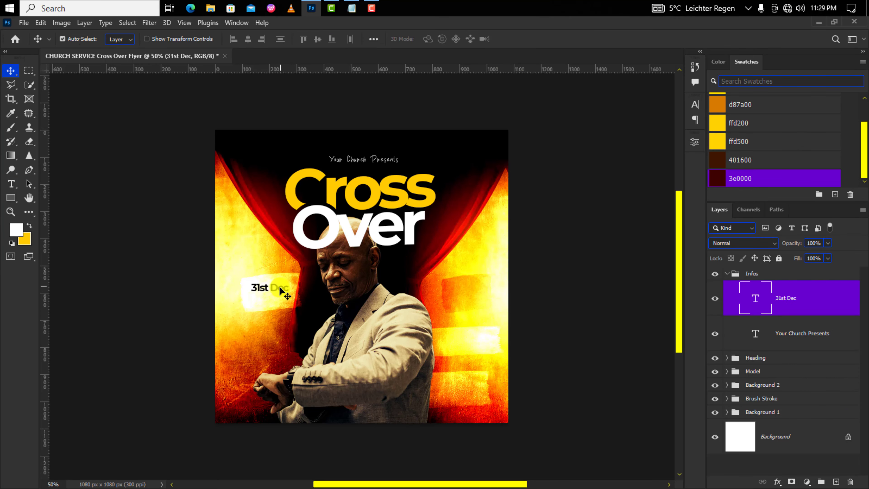
- Duplicate "31st Dec", place the copy directly above it, change its wording to "DATE" and scale it smaller
key(ctrl+j)
drag(281, 297, 282, 292)
double_click(281, 288)
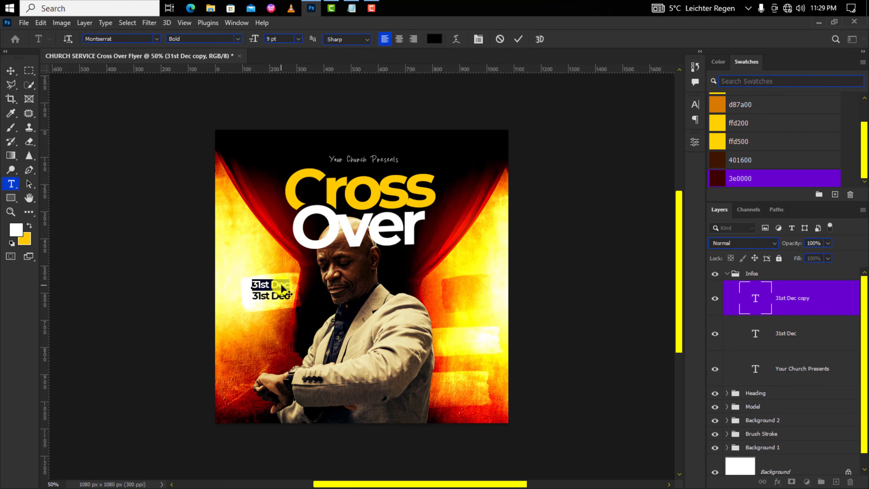
click(517, 39)
key(ctrl+t)
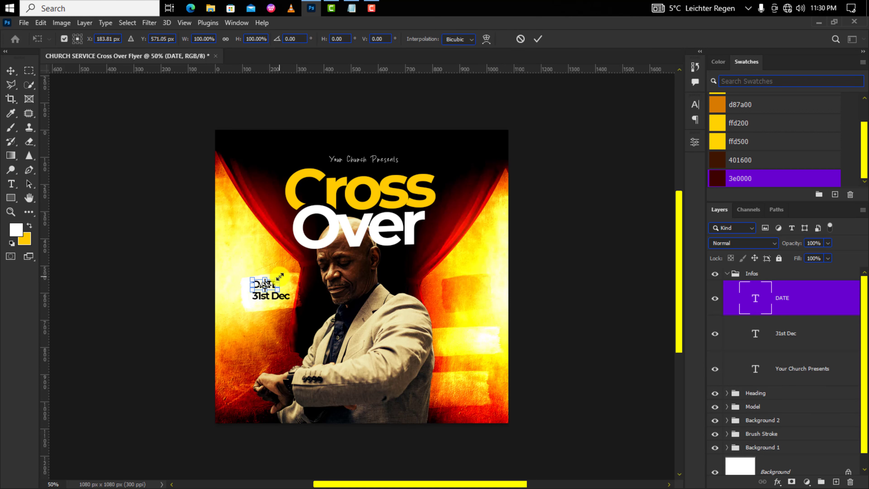
drag(280, 276, 471, 294)
key(Return)
- Place a copy of the "31st Dec" text beneath the right end of "Over" and change its wording to "Service" in white
drag(471, 294, 413, 256)
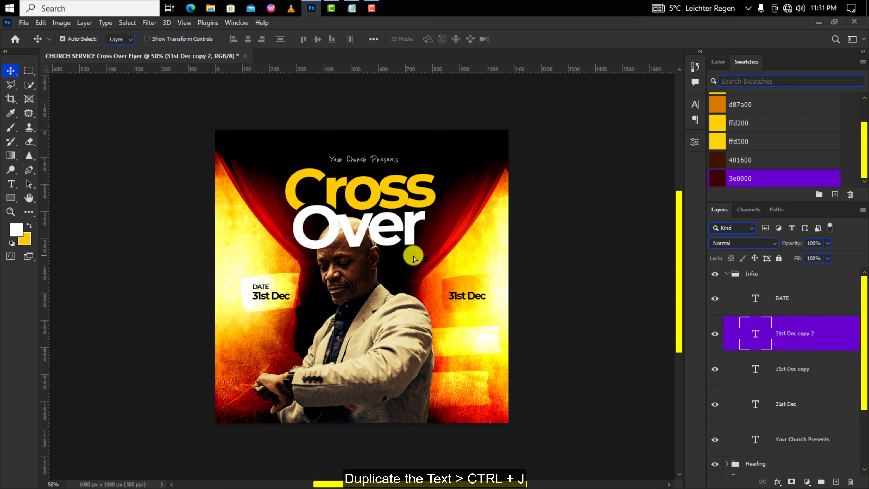
double_click(413, 257)
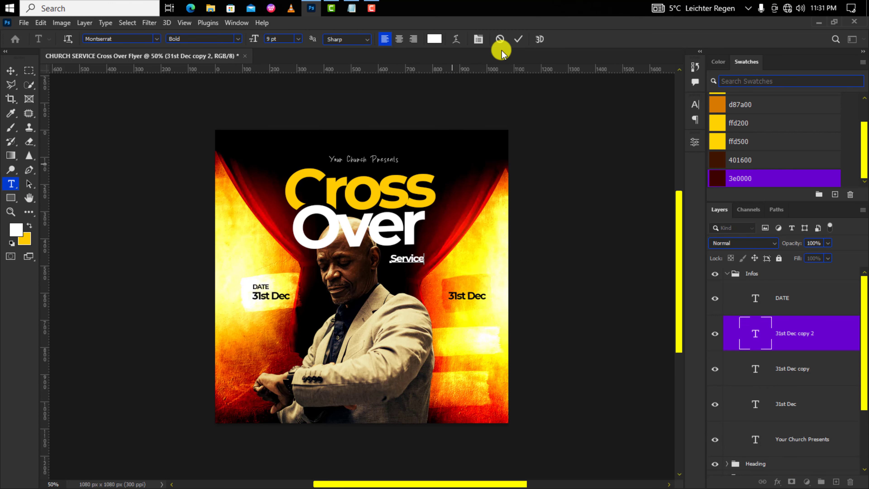
click(518, 39)
- Set the font of "Service" to BrushScriptOpti Regular, enlarge it and fit it beneath the end of "Over"
click(695, 104)
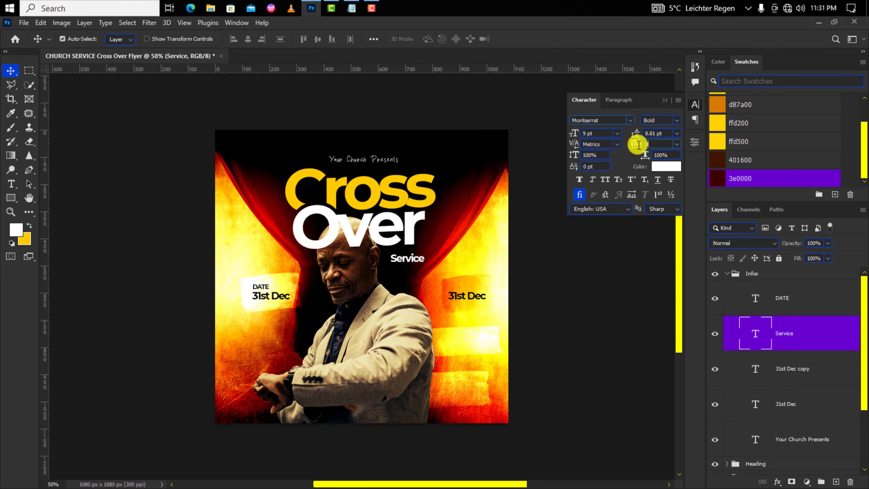
click(627, 120)
click(630, 174)
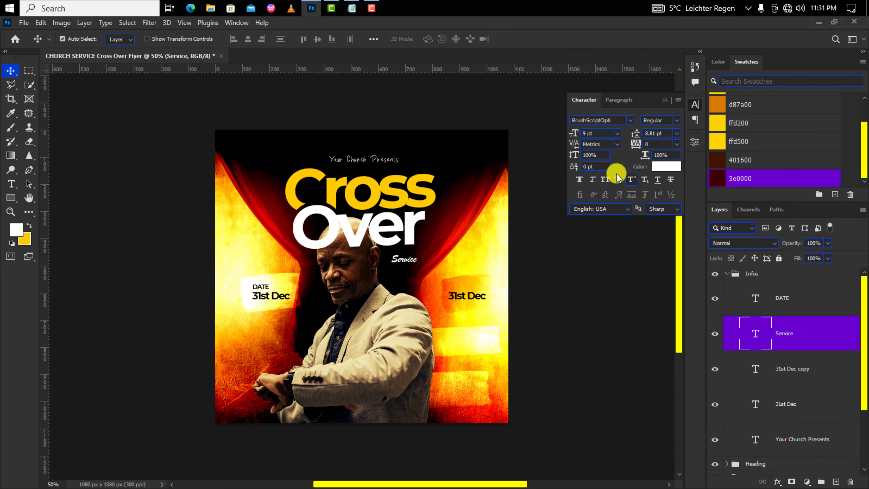
drag(572, 135, 575, 136)
click(414, 259)
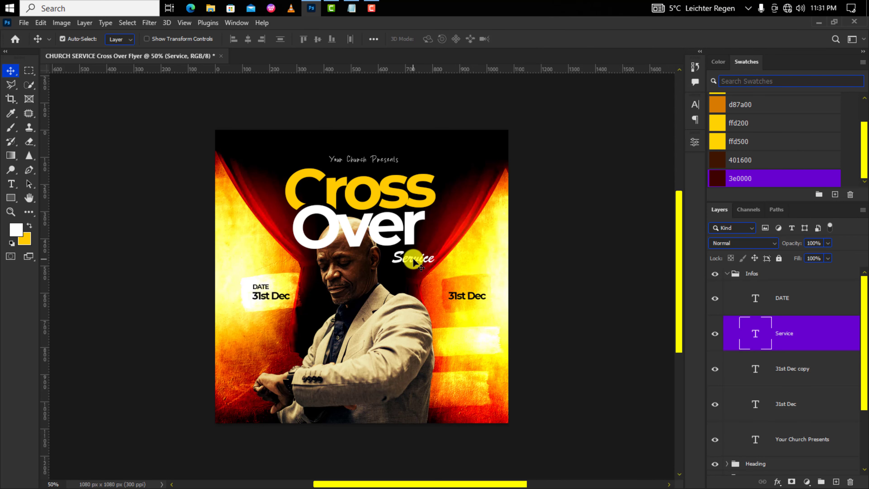
- Replace the "31st Dec" copy on the brush stroke right of the model's face with "9" and scale it to about 259%
click(469, 296)
double_click(467, 296)
text(9)
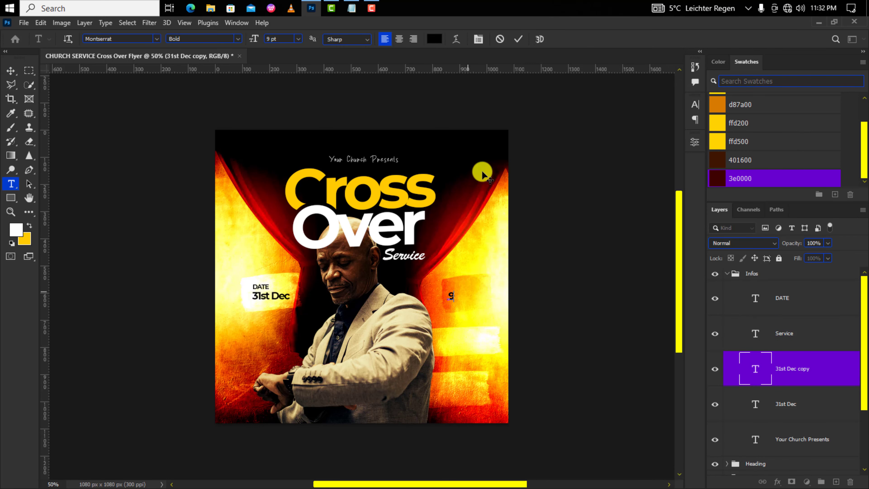
click(518, 39)
key(ctrl+t)
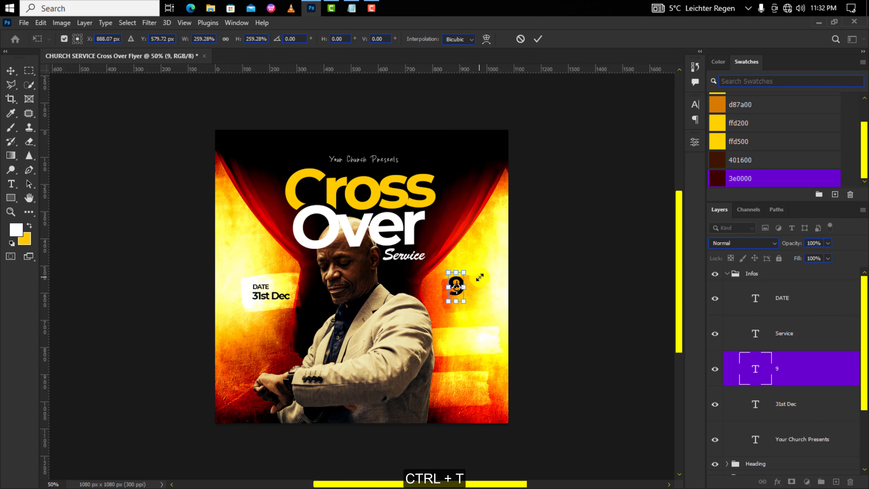
key(Return)
- Place a copy of "DATE" directly below the "9" and change its wording to "PM"
drag(262, 288, 469, 306)
double_click(466, 303)
text(PM)
click(518, 39)
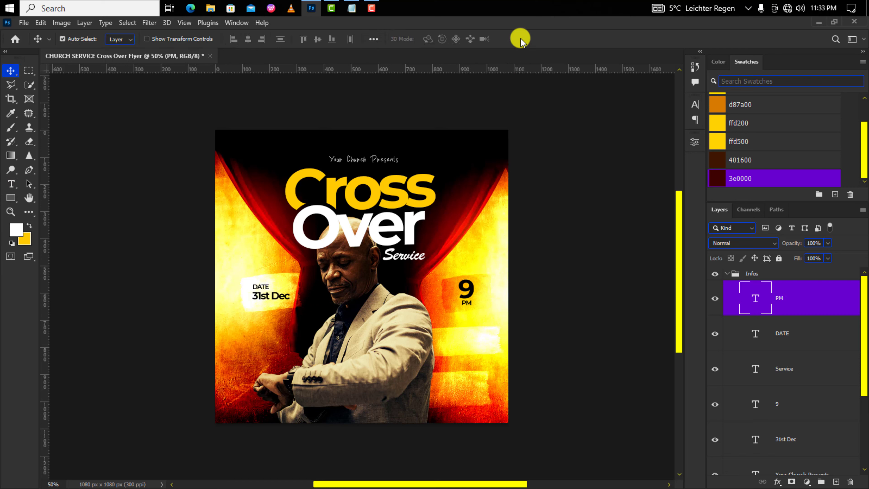
- Duplicate "31st Dec" onto the light brush stroke below "9 PM" and replace its wording with the host's name
click(279, 296)
key(ctrl+j)
drag(279, 296, 473, 346)
double_click(478, 346)
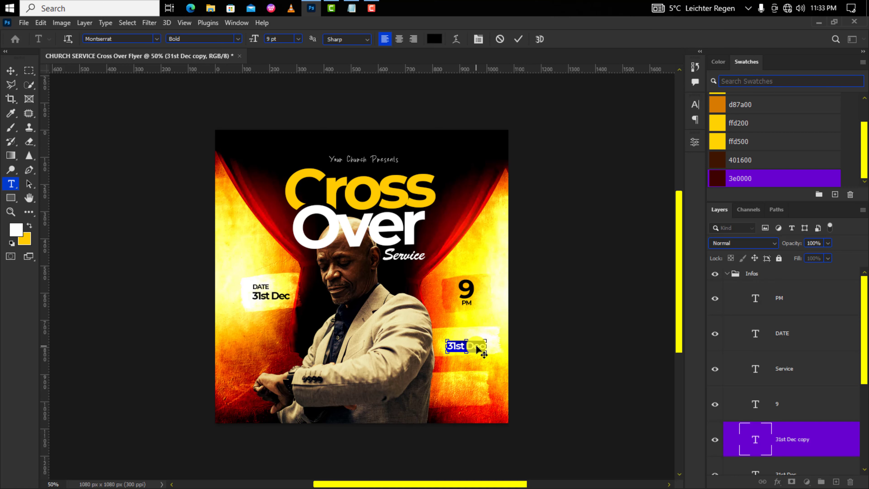
text(Williams Owen)
click(518, 39)
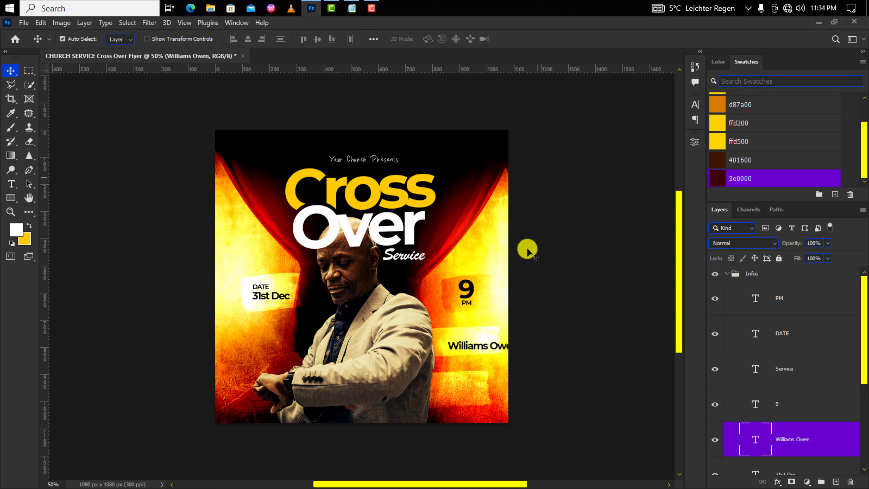
- Scale down the host's name and position it within the brush stroke
key(ctrl+t)
drag(513, 347, 474, 348)
key(Return)
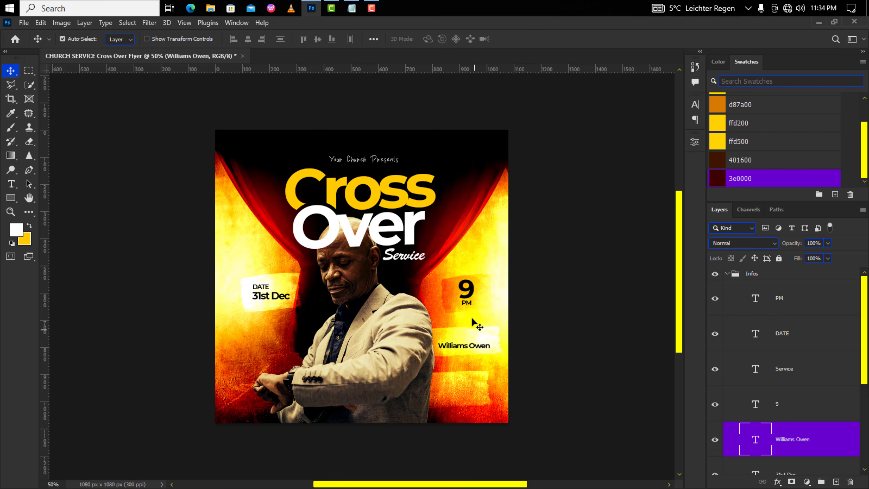
- Duplicate "PM", place the copy above the host's name and change its wording to "Host"
click(467, 303)
key(ctrl+j)
drag(466, 303, 453, 390)
double_click(455, 337)
text(Host)
key(ctrl+Return)
- Duplicate the host's name onto the lowest brush stroke and replace its wording with the two guest speakers' names
click(453, 346)
key(ctrl+j)
double_click(453, 391)
- Lock the collapsed Background 2 group and select the brush stroke behind the guest speakers' names
click(714, 427)
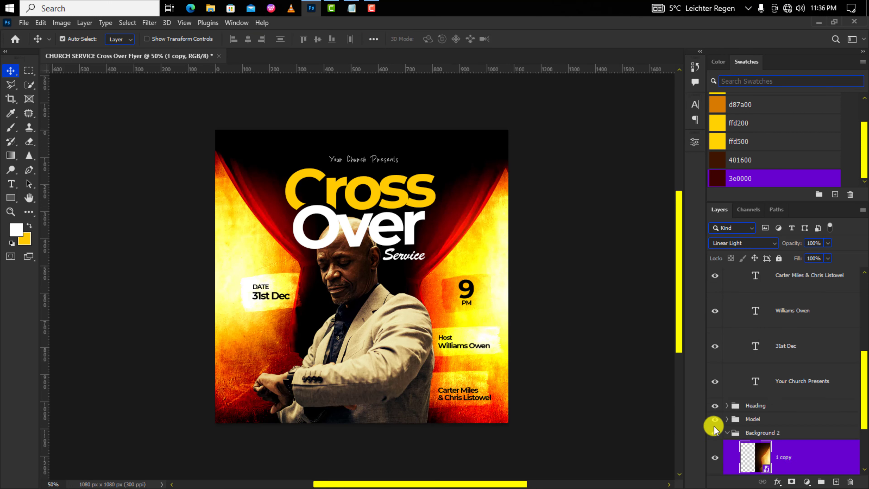
click(726, 433)
click(446, 375)
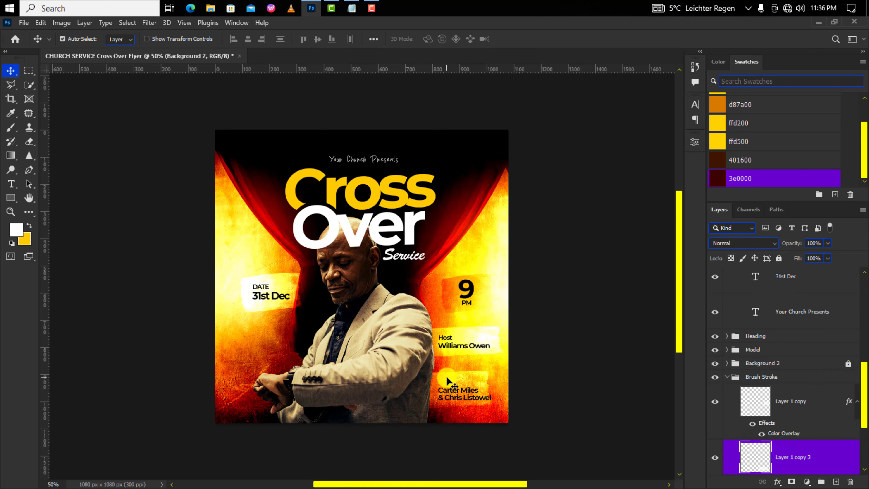
- Place a copy of "Host" above the guest speakers' names and change its wording to "Guest Speakers"
click(444, 337)
alt+drag(445, 335, 448, 379)
double_click(448, 380)
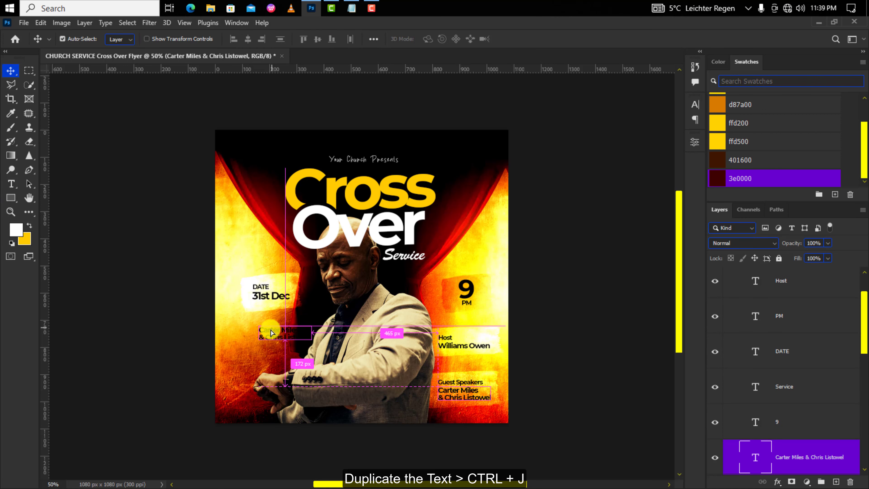
- Place a copy of the guest speakers' text below the date and reword it in white with the venue name and street address
drag(284, 343, 266, 332)
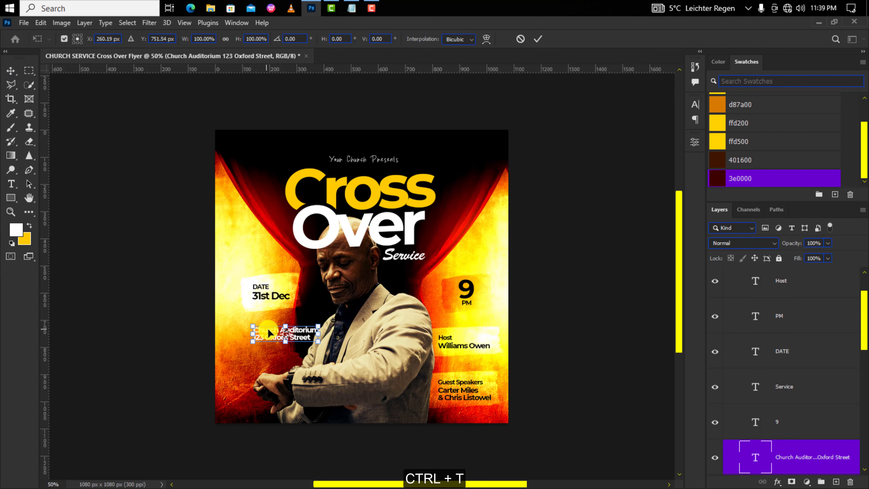
click(11, 70)
- Draw a black-filled circle with the Ellipse tool just left of the venue text
click(11, 198)
click(51, 208)
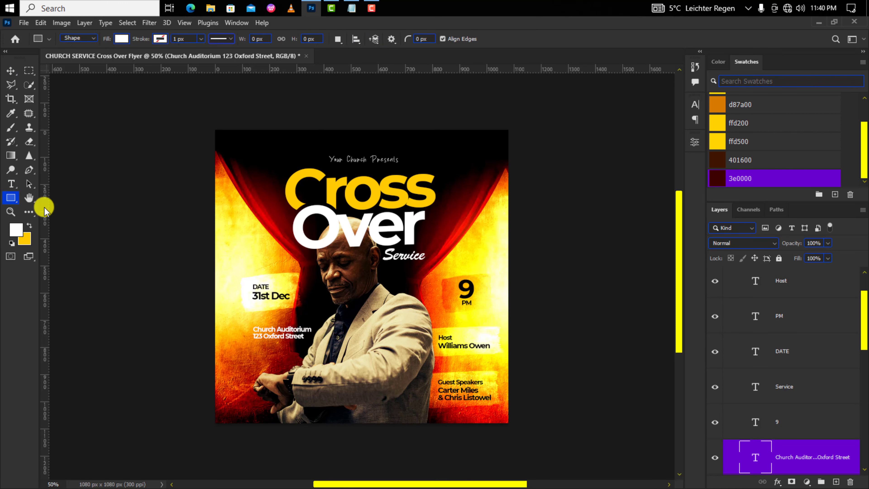
click(121, 39)
click(53, 97)
click(232, 325)
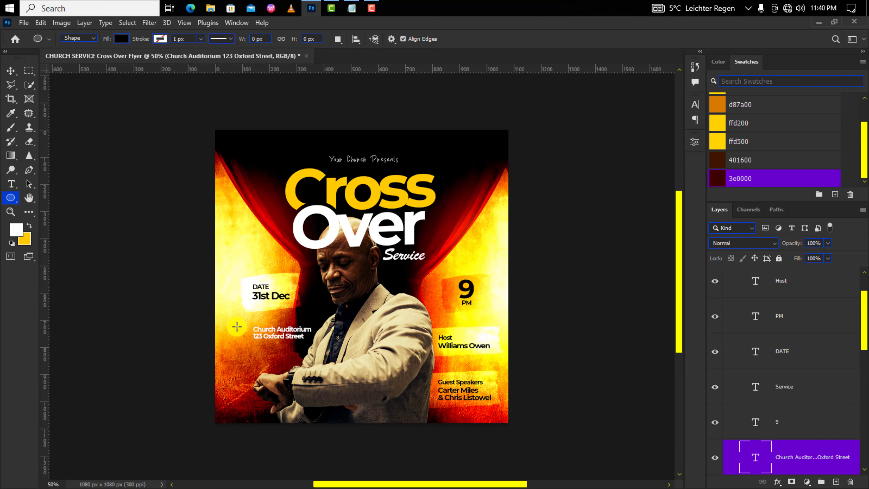
drag(230, 322, 248, 342)
key(v)
- Embed the Location icon image and fit it inside the black circle beside the venue text
click(23, 23)
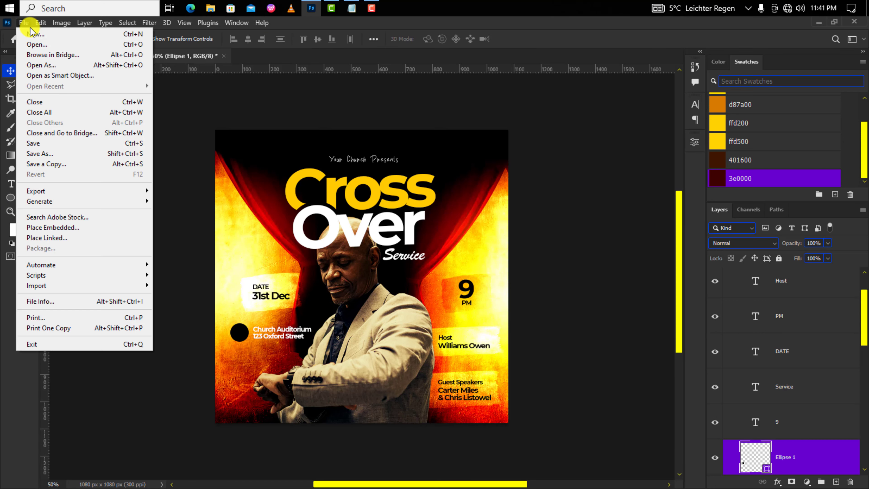
click(54, 216)
click(229, 130)
click(256, 259)
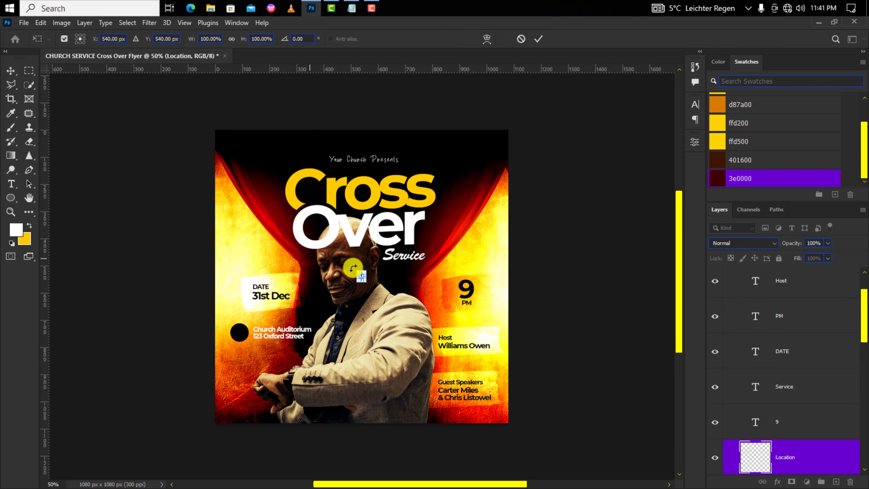
drag(367, 273, 242, 339)
key(Return)
- Collapse the open layer groups and lock the Infos, Brush Stroke and Background 1 groups
scroll(786, 291, up, 2)
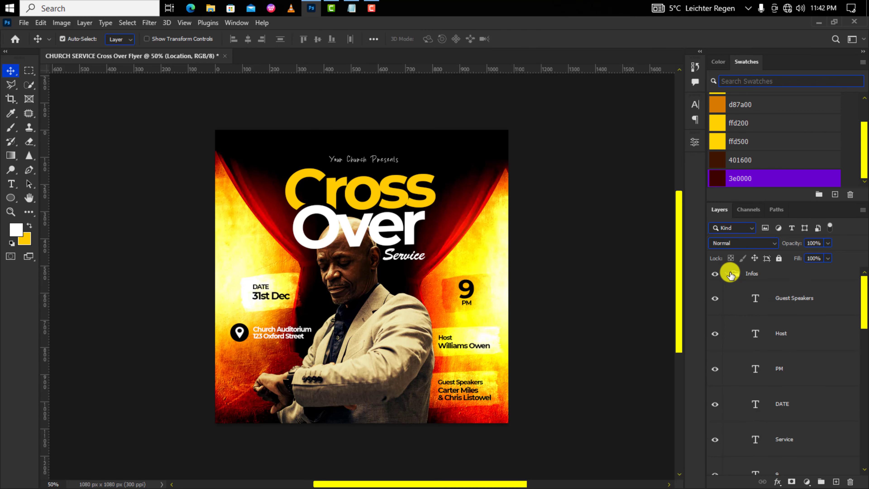
click(728, 273)
click(728, 327)
click(761, 329)
shift+click(761, 339)
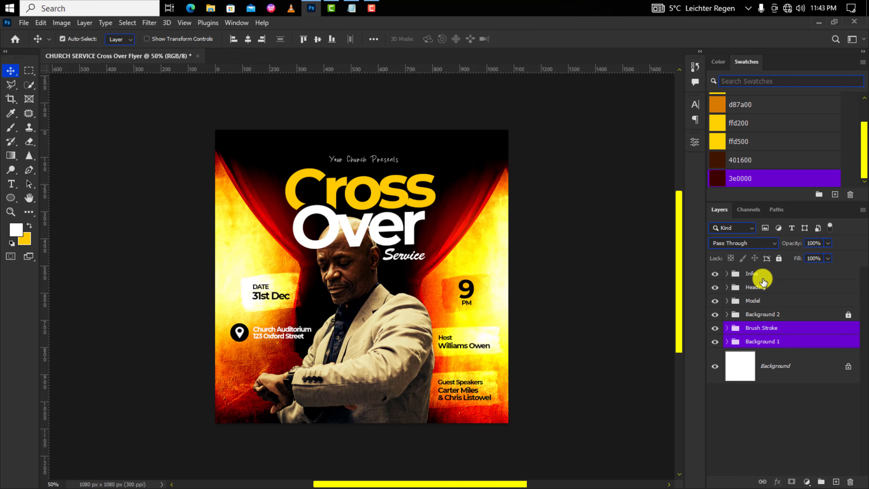
click(780, 257)
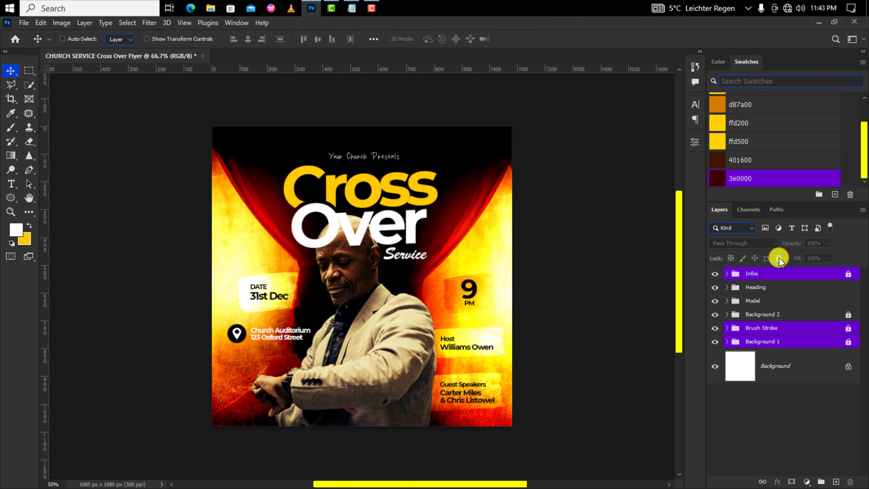
- Add a Bevel & Emboss effect to the "Cross" text with depth 157%, direction Down and size 250 px
click(380, 197)
key(ctrl+plus)
scroll(375, 196, up, 2)
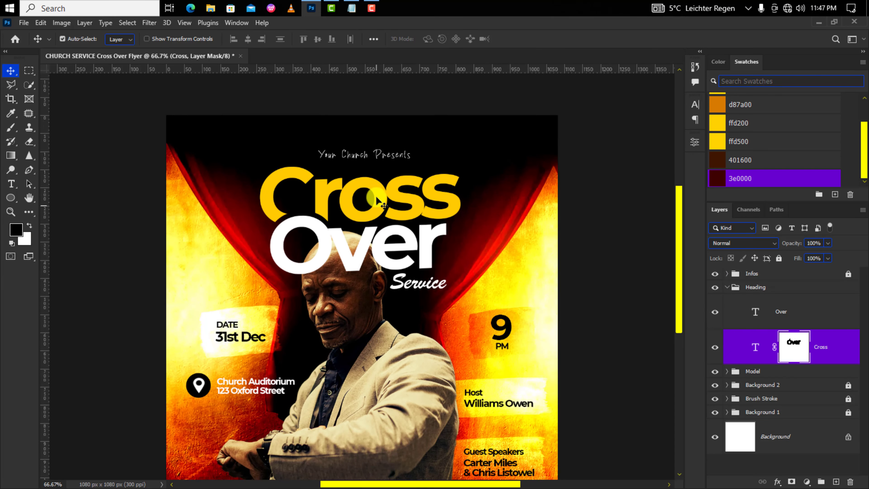
scroll(375, 196, right, 1)
click(746, 345)
click(778, 481)
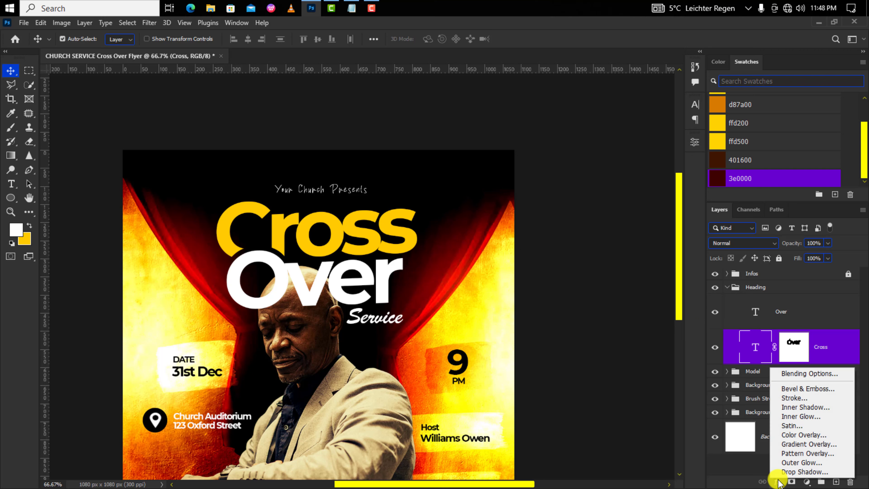
click(791, 392)
double_click(707, 289)
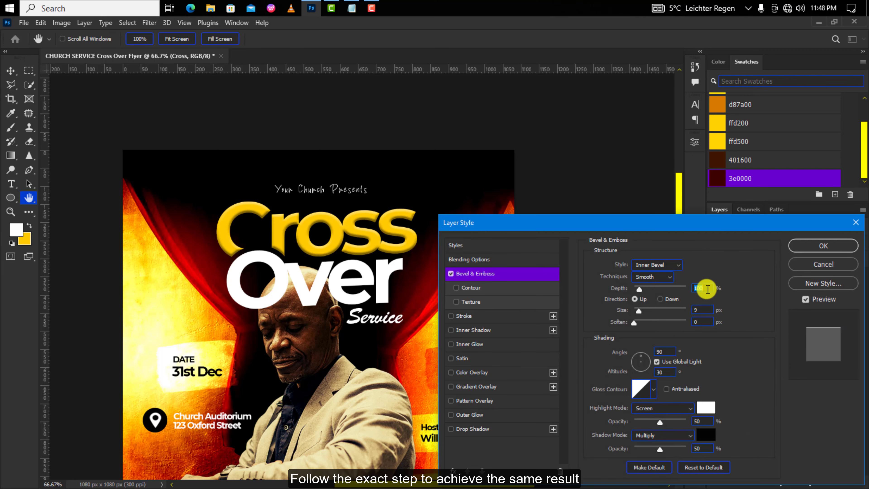
text(157)
click(670, 300)
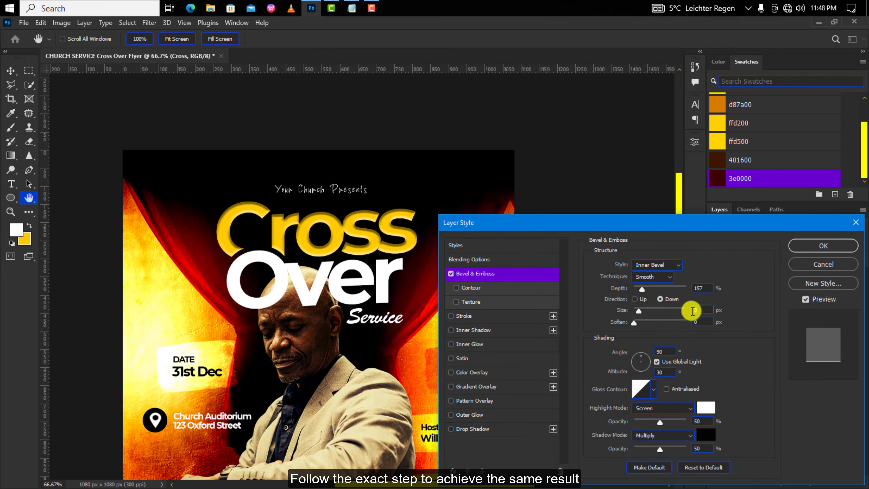
text(250)
- Turn off global light for the bevel and set its shading angle to 23° and altitude to 32°
double_click(664, 351)
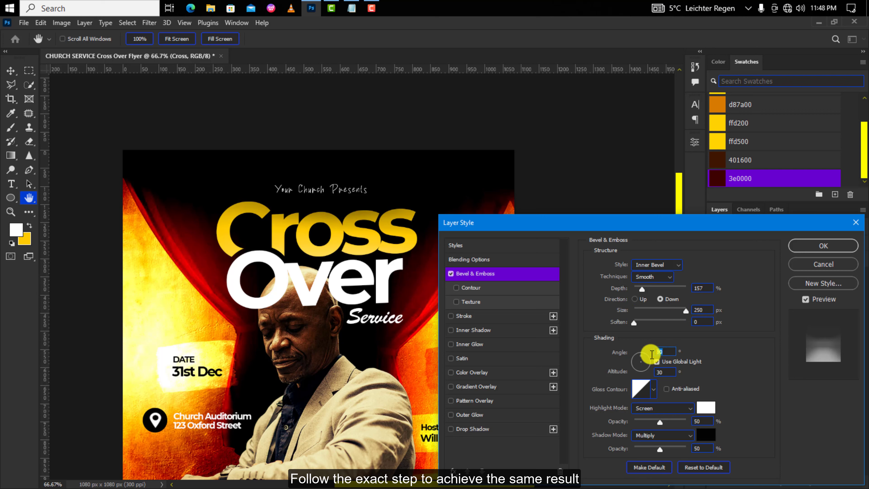
text(90)
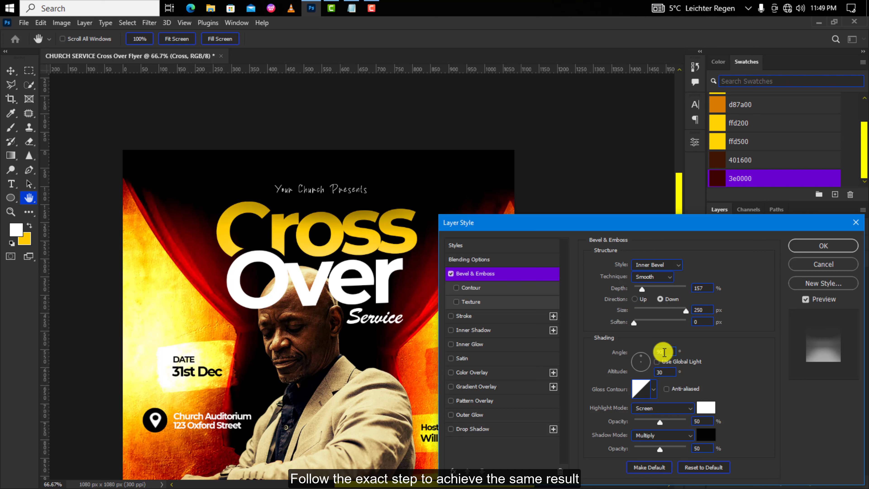
text(23)
mouse_move(664, 352)
mouse_down()
mouse_move(653, 353)
mouse_move(655, 373)
mouse_up()
text(32)
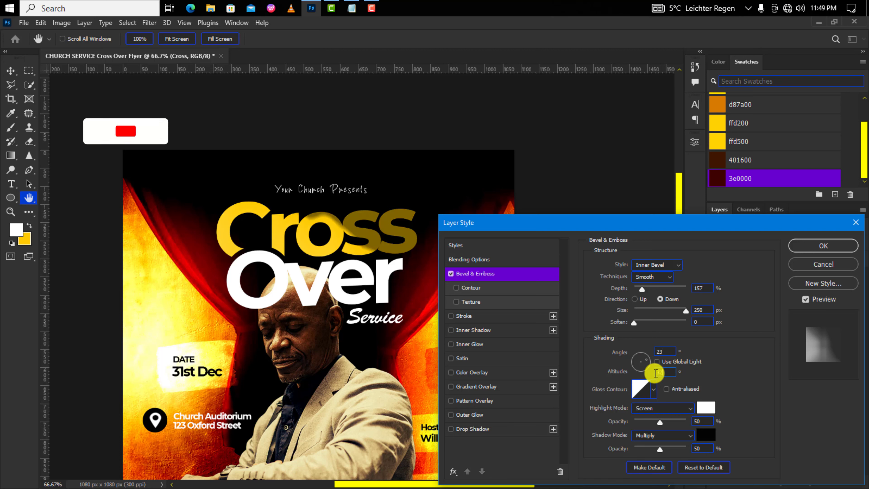
- Change the bevel's gloss contour to the Ring preset
click(641, 389)
click(718, 205)
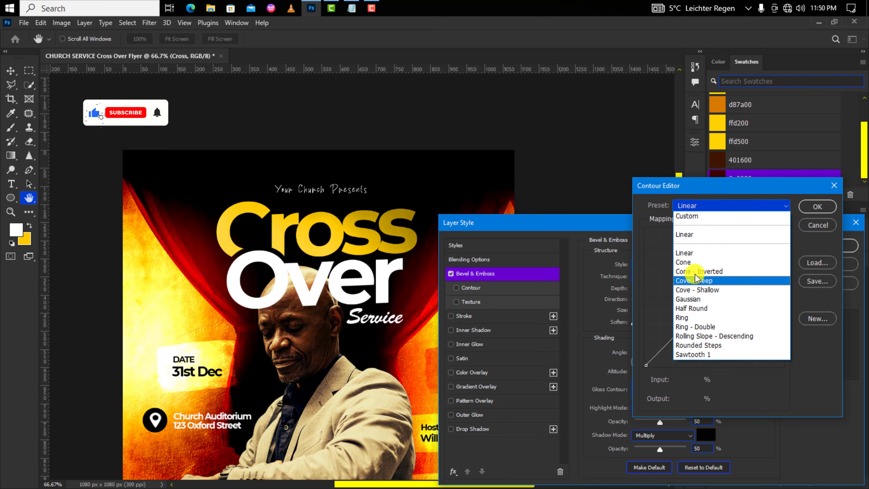
click(682, 318)
click(817, 206)
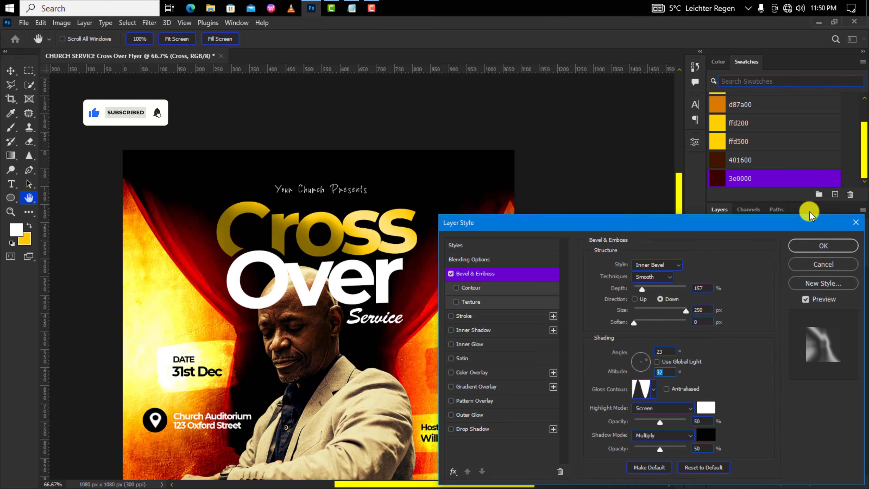
- Set the bevel's highlight colour to the yellow swatch ffdb00
click(706, 407)
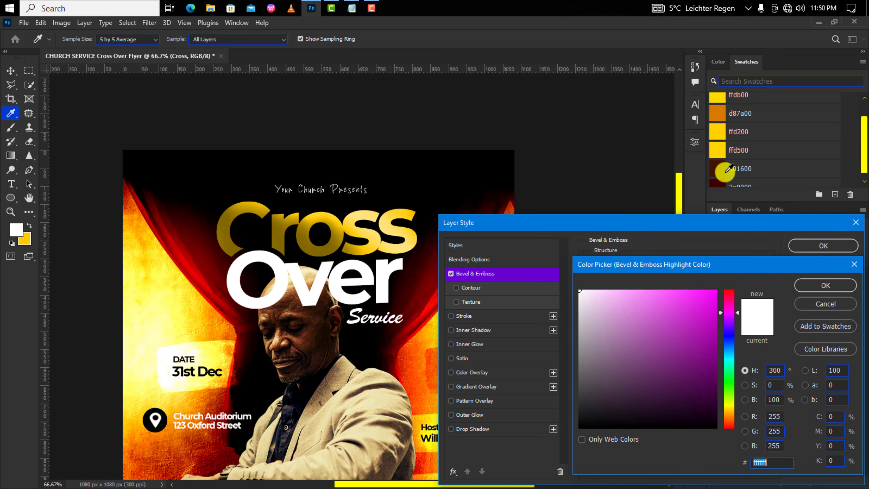
scroll(728, 168, up, 2)
click(718, 120)
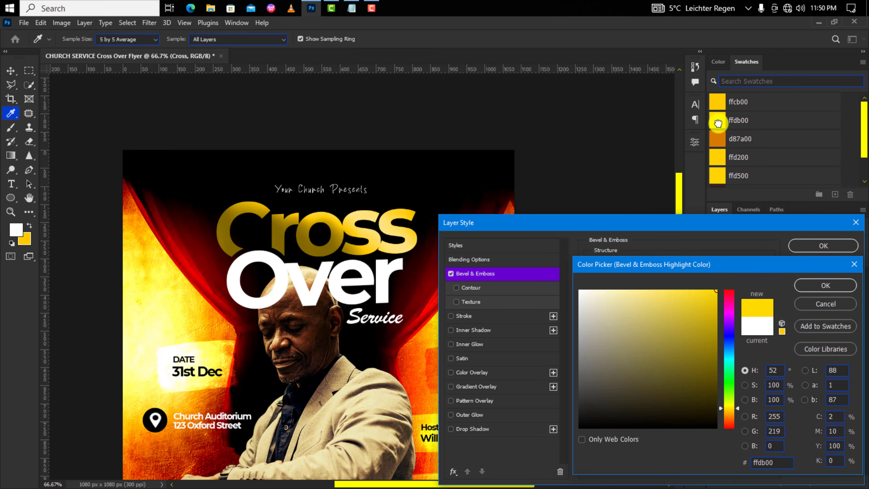
click(828, 285)
- Set the bevel's highlight mode to Color Dodge at 100% opacity and its shadow opacity to 0%
click(681, 407)
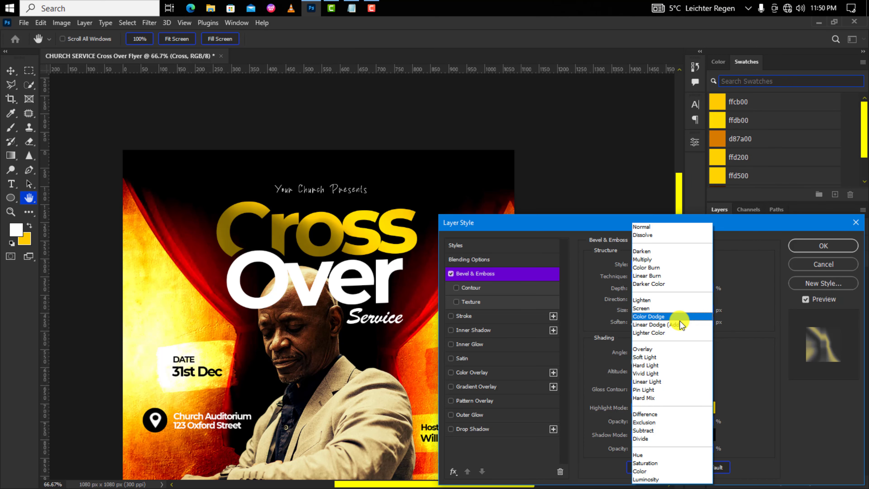
click(680, 317)
drag(663, 421, 687, 422)
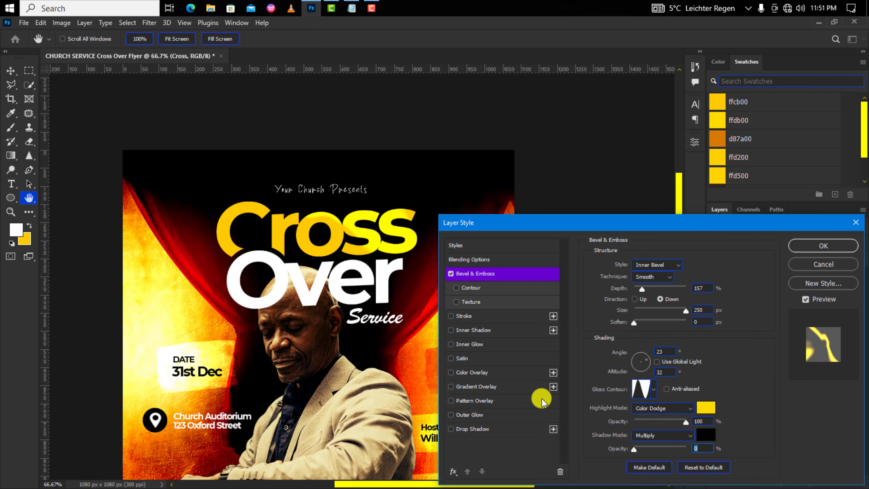
- Add a gradient overlay to the Cross text and set the gradient's start stop to the orange swatch d87a00
click(520, 385)
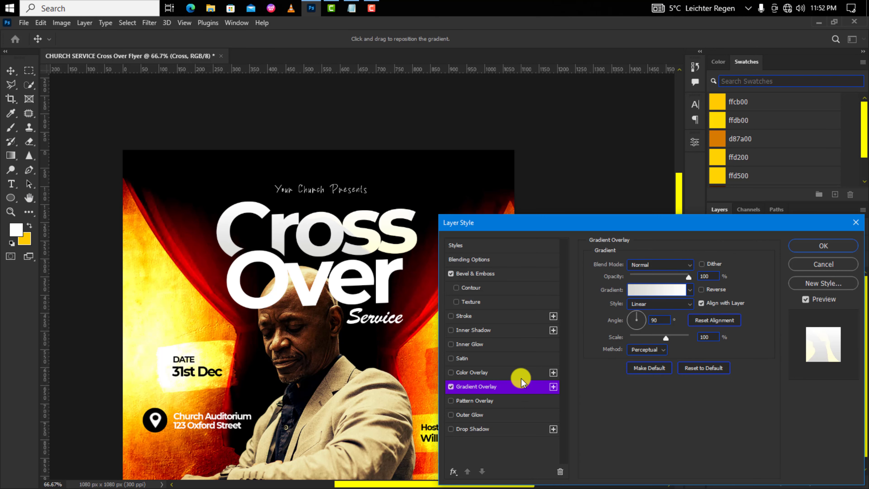
click(655, 290)
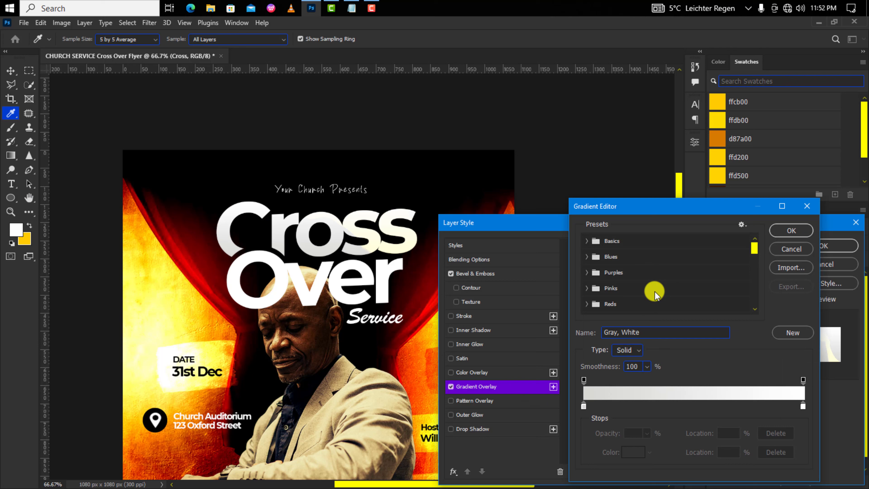
click(584, 407)
click(633, 452)
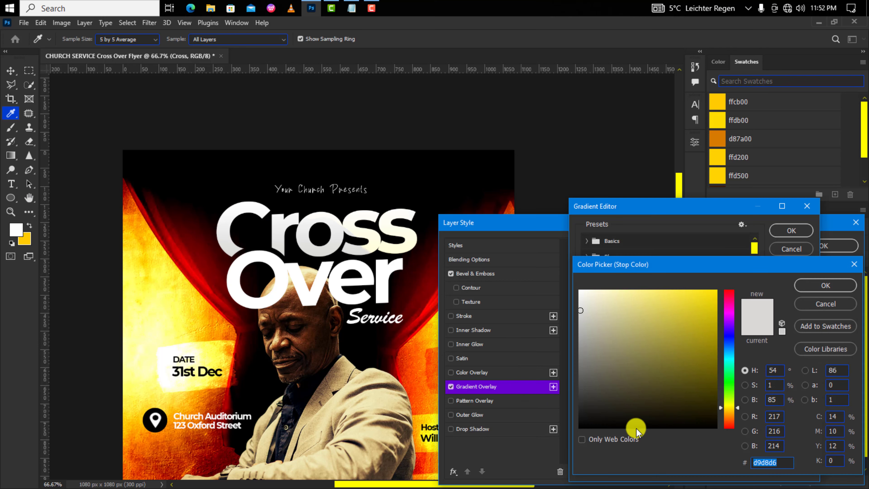
click(720, 143)
click(825, 286)
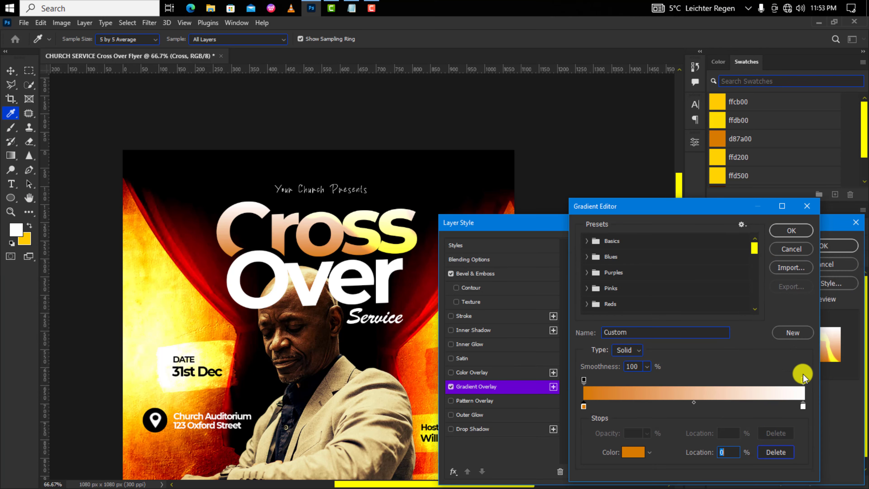
- Set the end stop of the Cross gradient to the yellow swatch ffd200 and accept the gradient
click(631, 453)
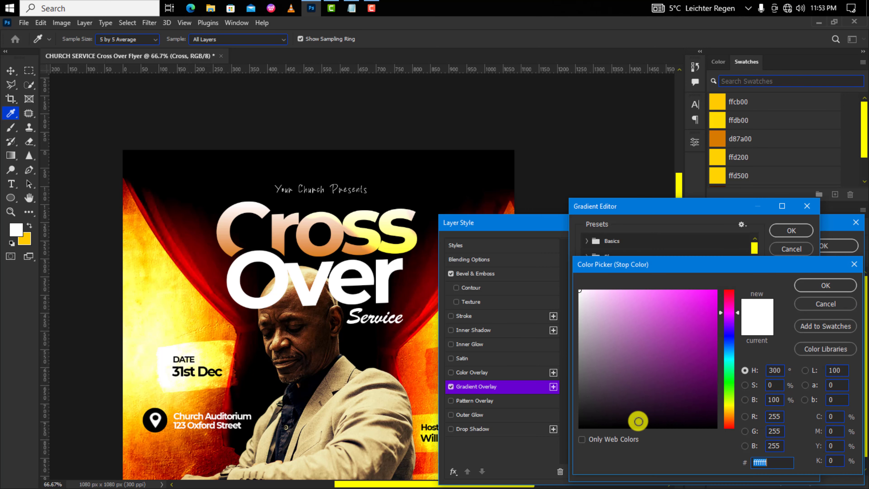
click(718, 157)
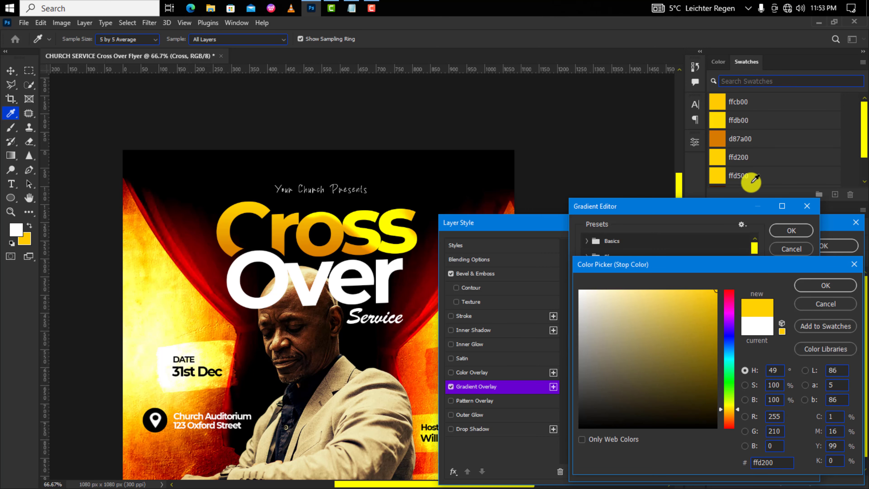
click(824, 286)
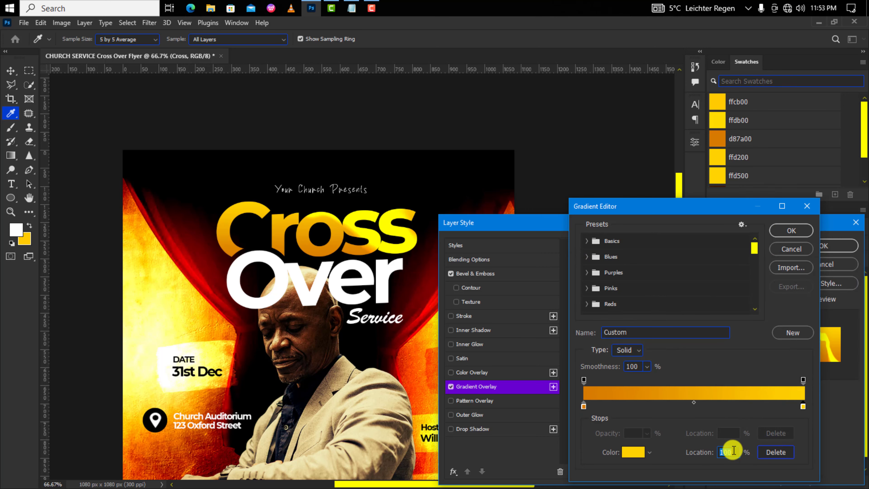
click(791, 230)
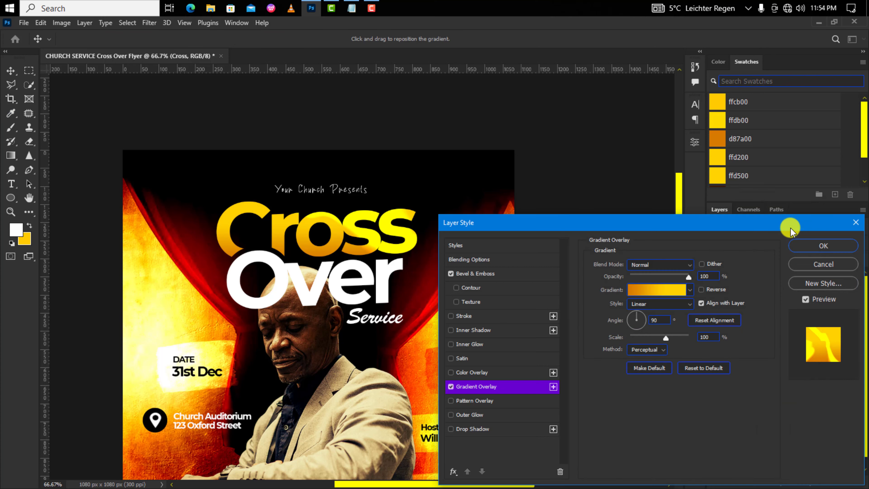
- Add a drop shadow to Cross in swatch ffd500 at 79% opacity, 42° angle without global light and 14 px distance, and apply the styles
click(522, 428)
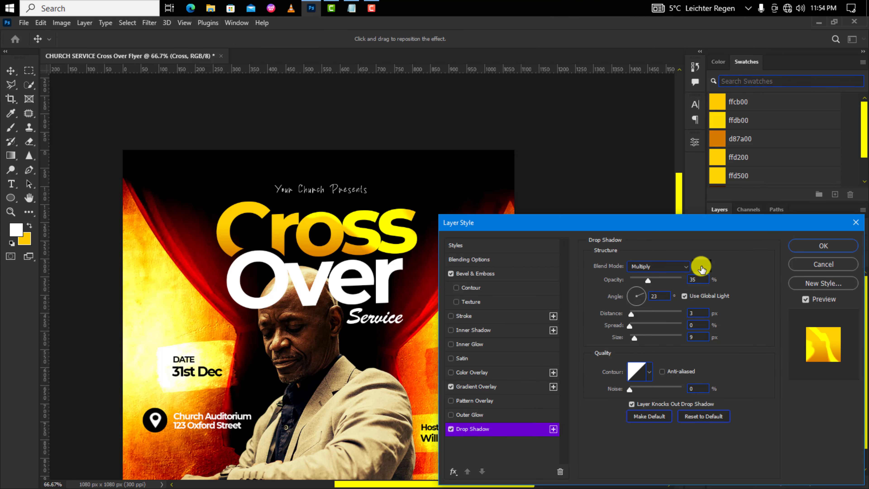
click(701, 267)
click(715, 179)
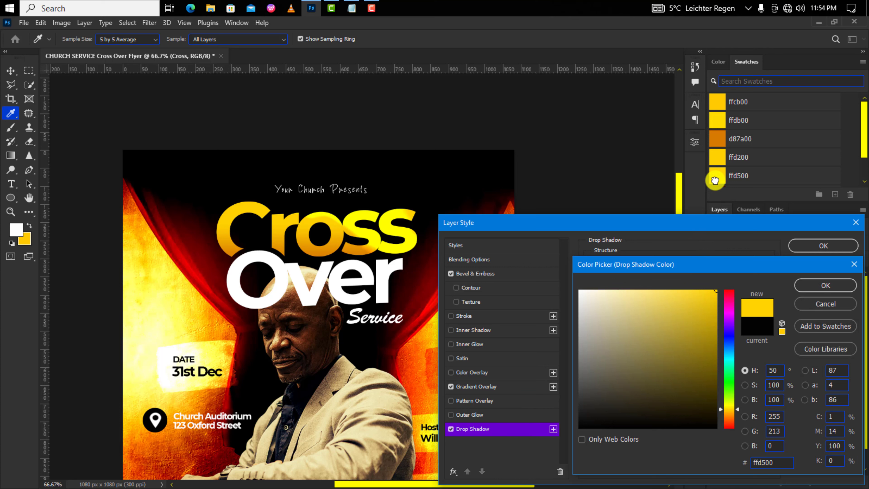
click(821, 286)
double_click(686, 279)
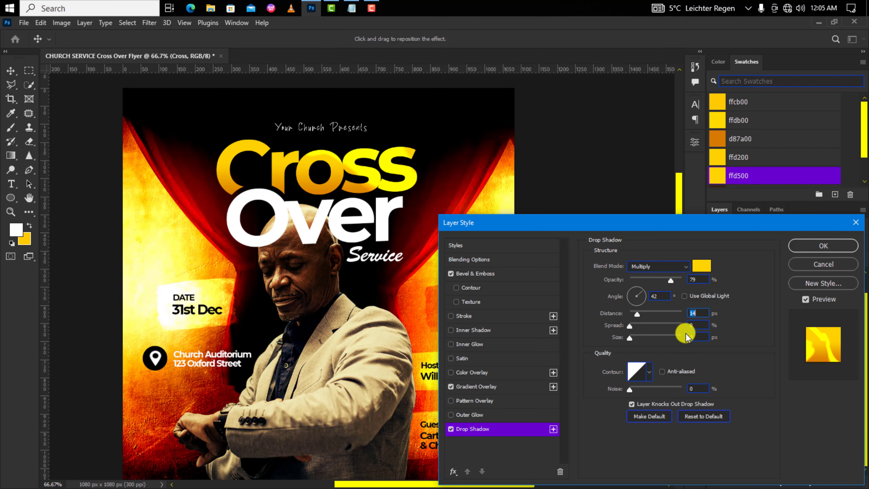
click(823, 246)
- Add a bevel to the Over text with 292% depth, 3 px size, 3 px soften, 90° angle and 0° altitude
click(781, 291)
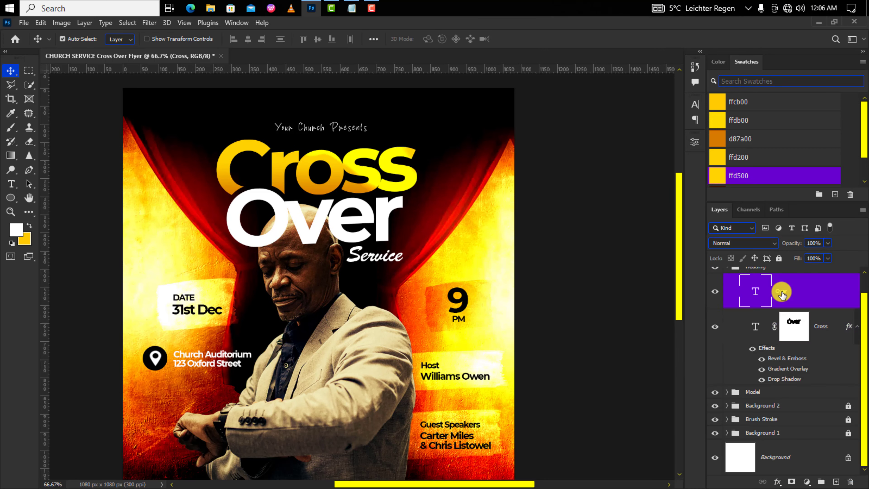
click(778, 482)
click(796, 394)
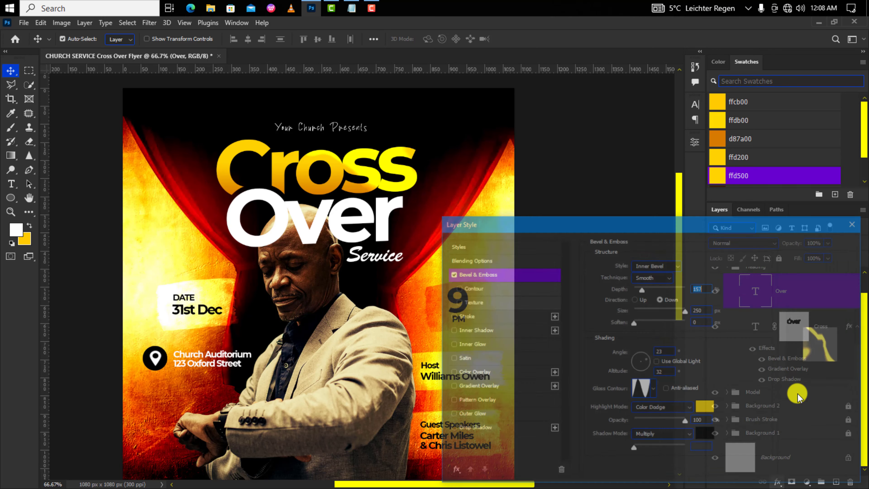
click(702, 287)
text(293)
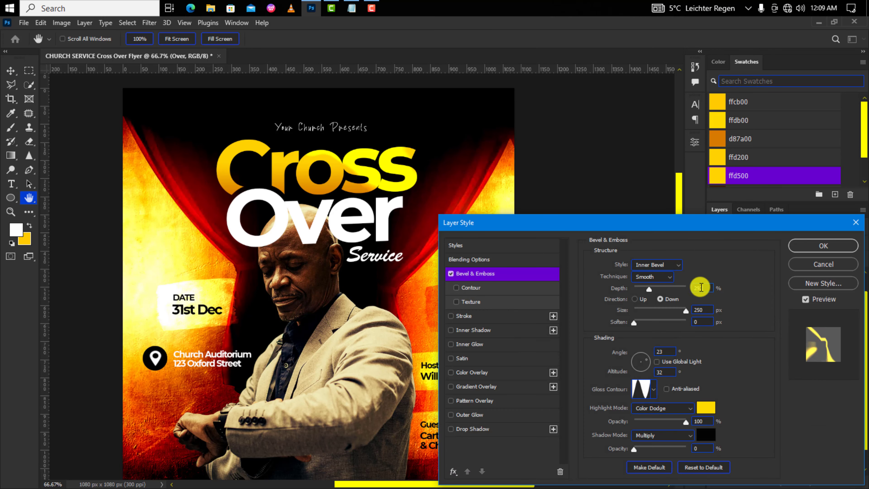
text(3)
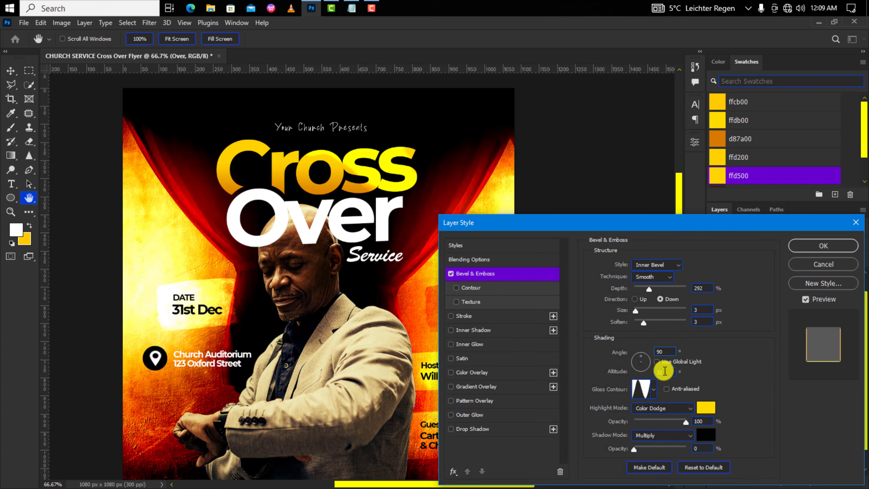
- Change the gloss contour of the Over bevel to the Ring - Double preset
click(643, 388)
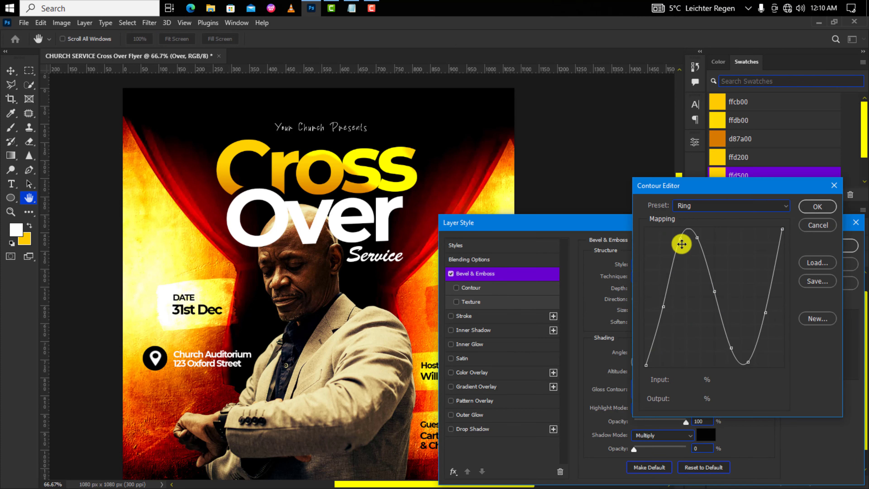
click(700, 204)
click(699, 328)
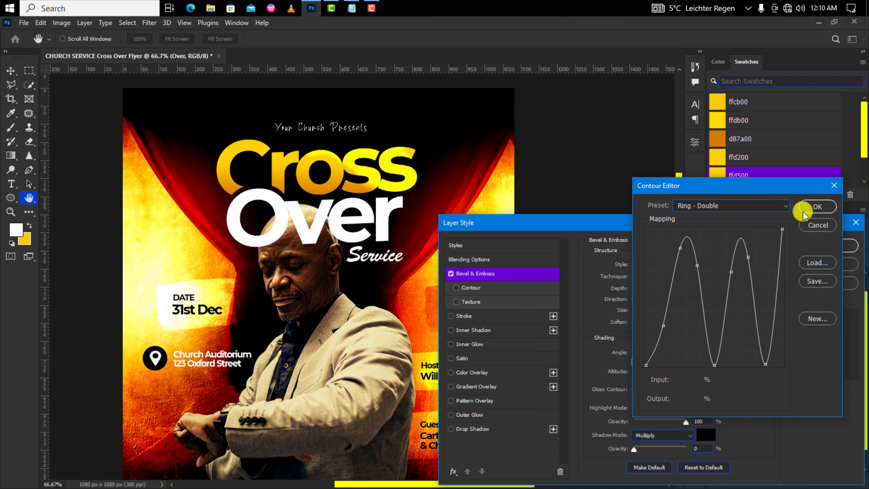
click(817, 207)
- Set the Over bevel's highlight colour to white and its highlight opacity to 88%
click(706, 408)
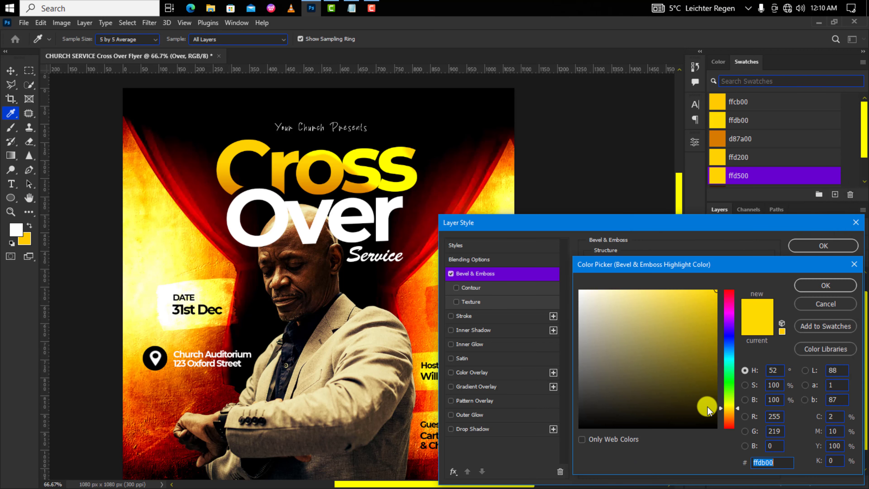
click(575, 286)
click(803, 285)
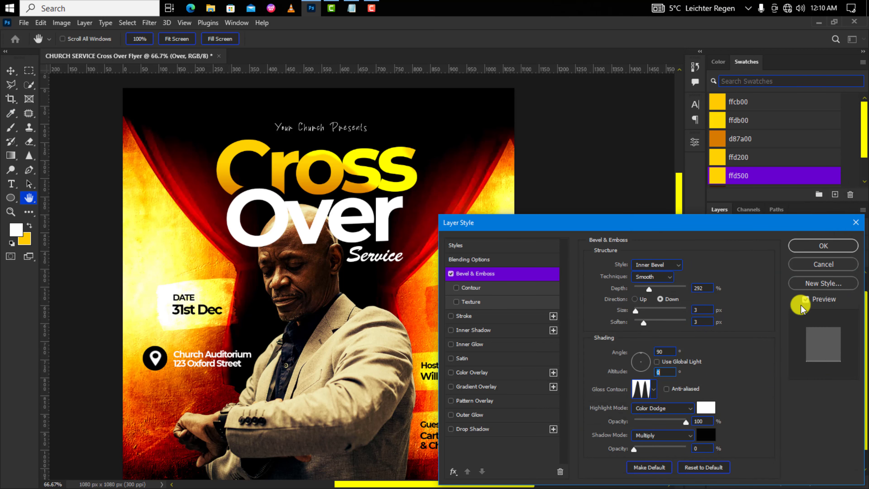
double_click(706, 421)
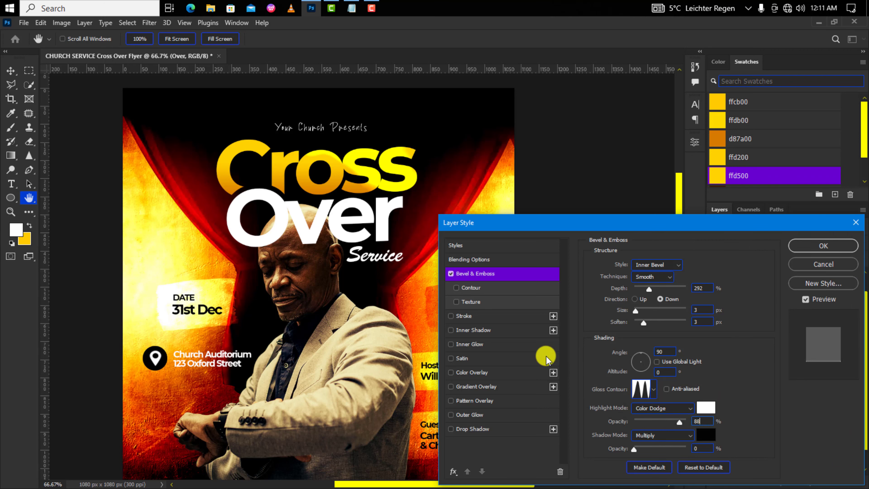
- Add a satin effect to Over with Color Burn blending, 10% opacity, -40° angle, 93 px distance and 99 px size
click(530, 358)
click(658, 268)
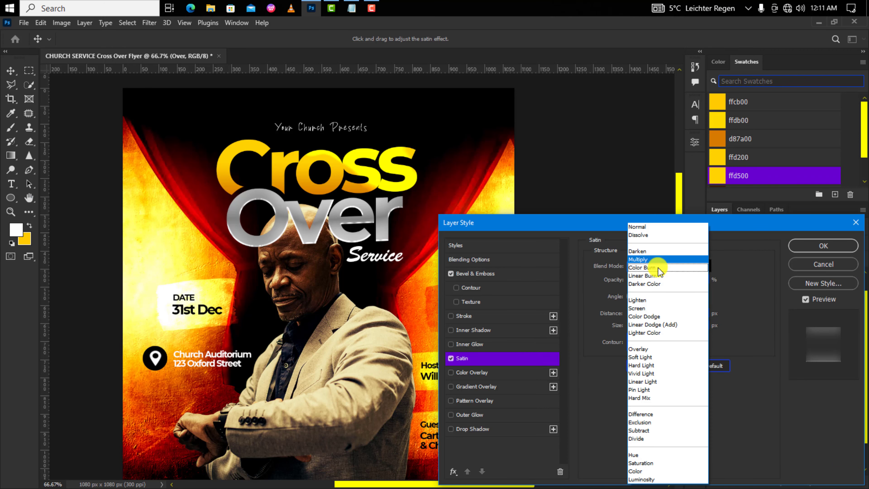
click(660, 269)
text(10)
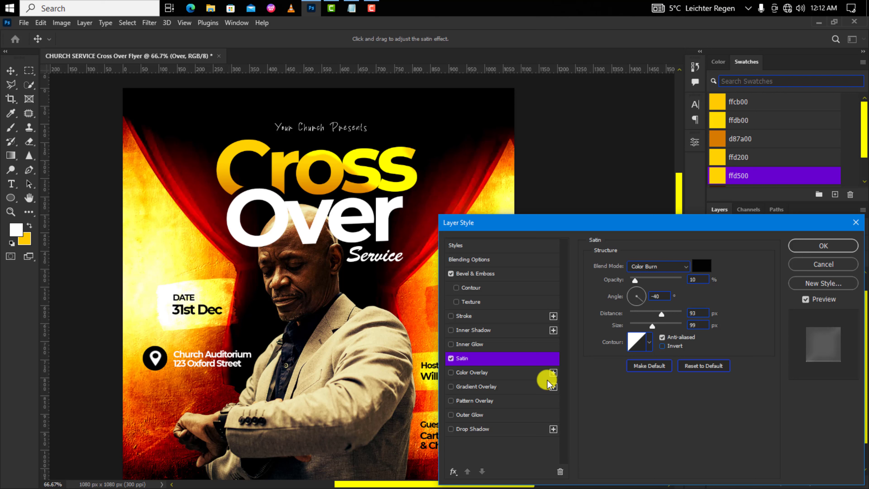
- Add a gradient overlay to Over with Reflected style, 100° angle, 61% scale and the Classic method
click(510, 386)
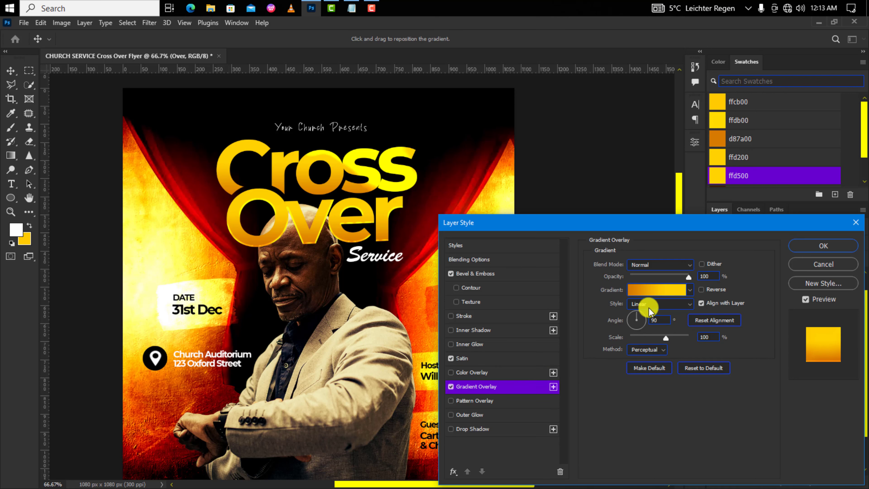
click(650, 305)
click(651, 334)
drag(659, 319, 646, 322)
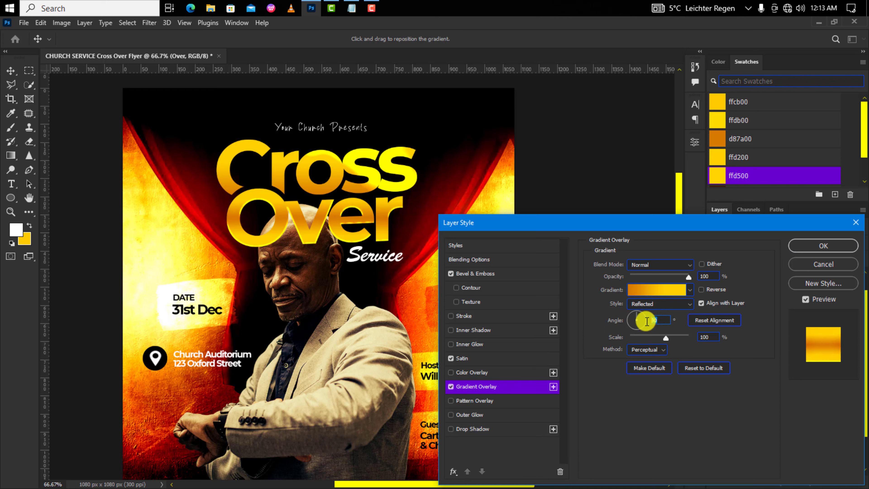
text(100)
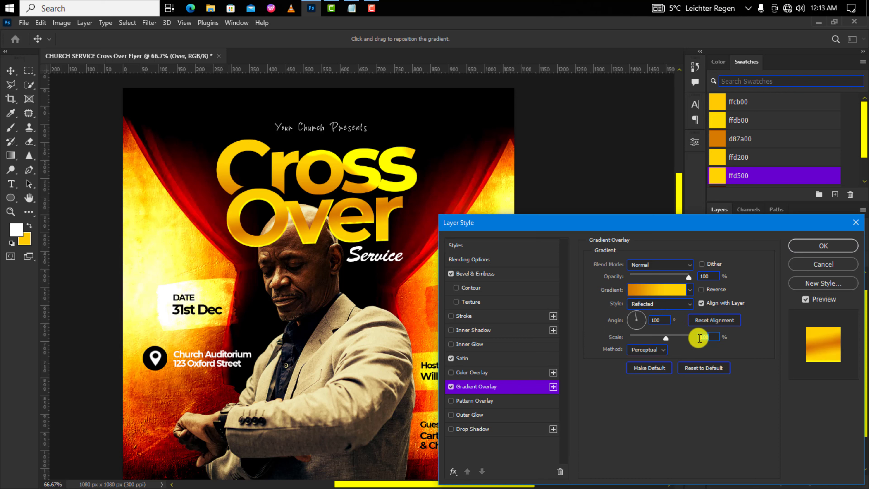
click(653, 349)
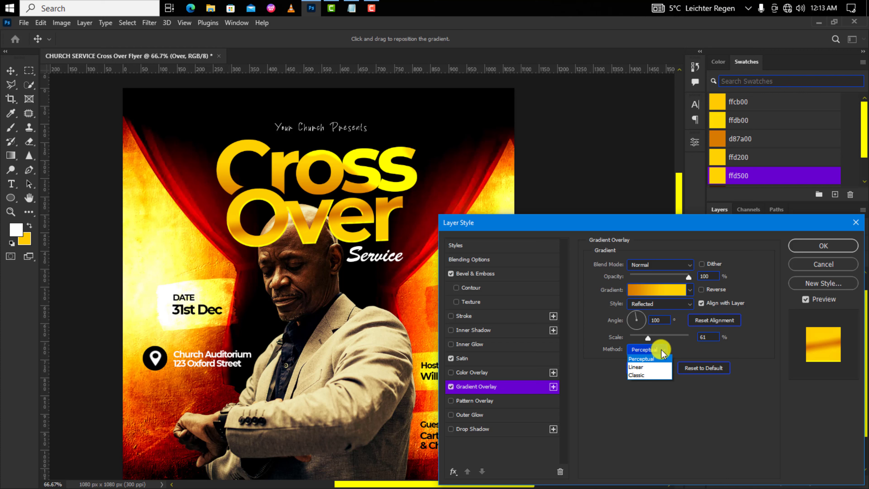
click(652, 374)
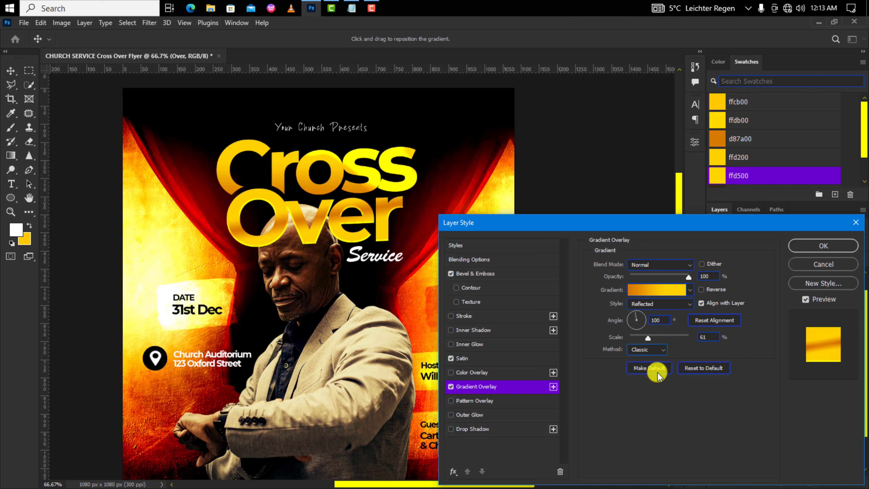
- Replace the Over gradient with the Gray_01 preset from the Grays group
click(657, 291)
scroll(656, 292, down, 3)
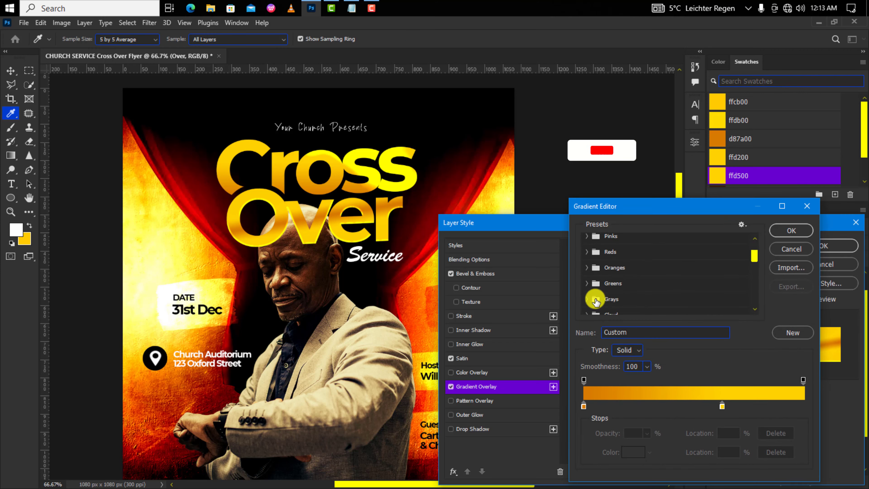
click(595, 300)
scroll(591, 298, down, 1)
click(600, 292)
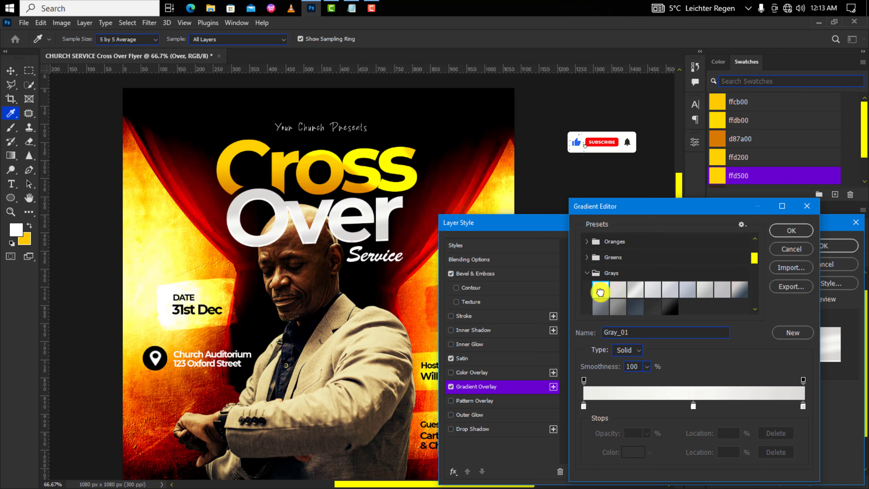
- Check the colours of the first, middle and last stops in the Over text's gradient
click(584, 406)
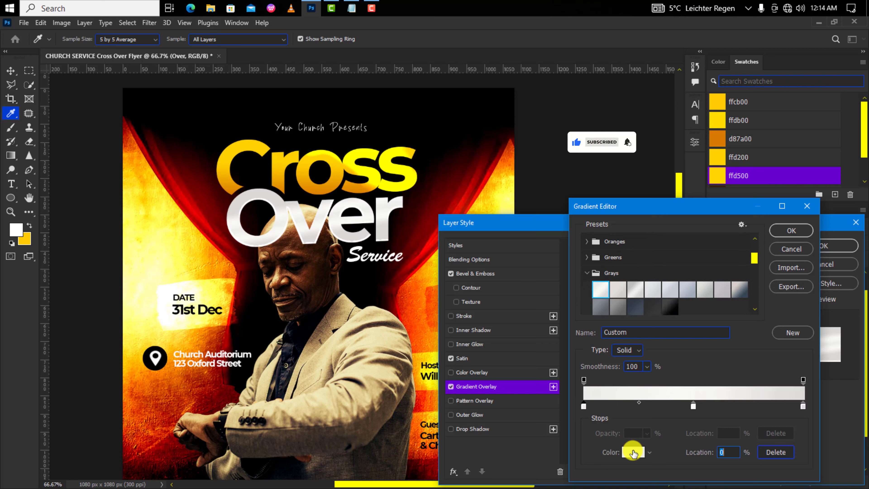
click(633, 453)
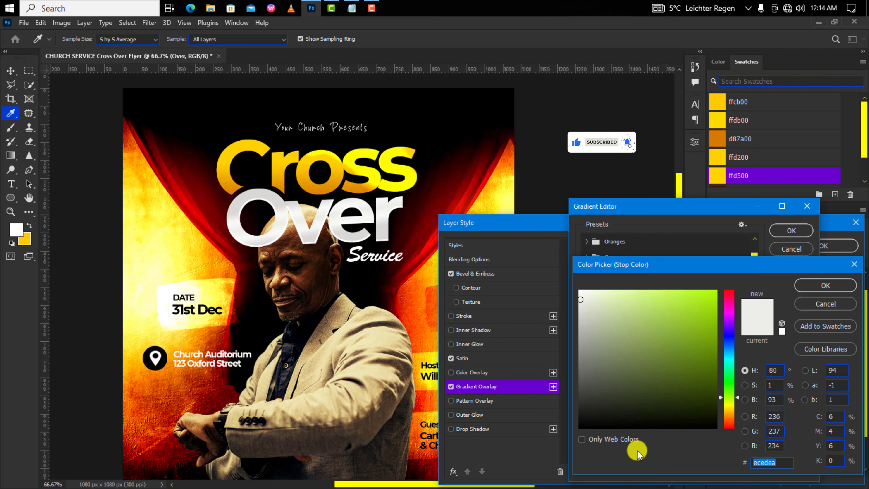
click(825, 287)
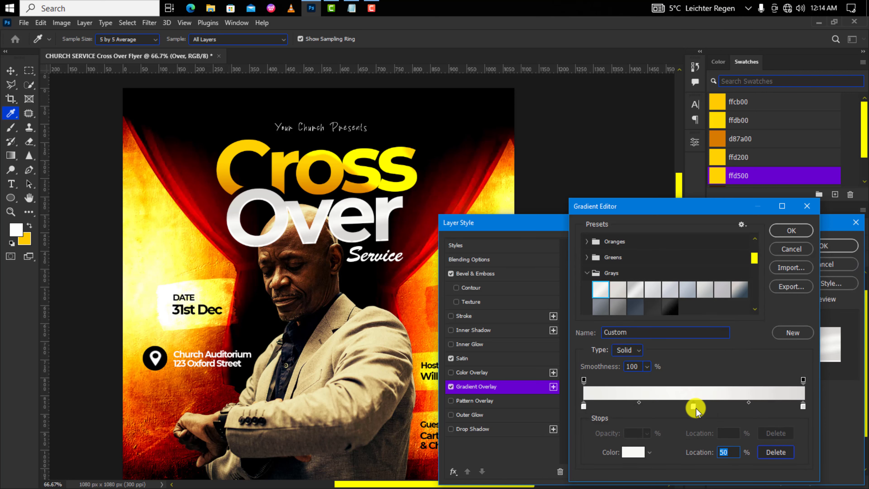
click(632, 452)
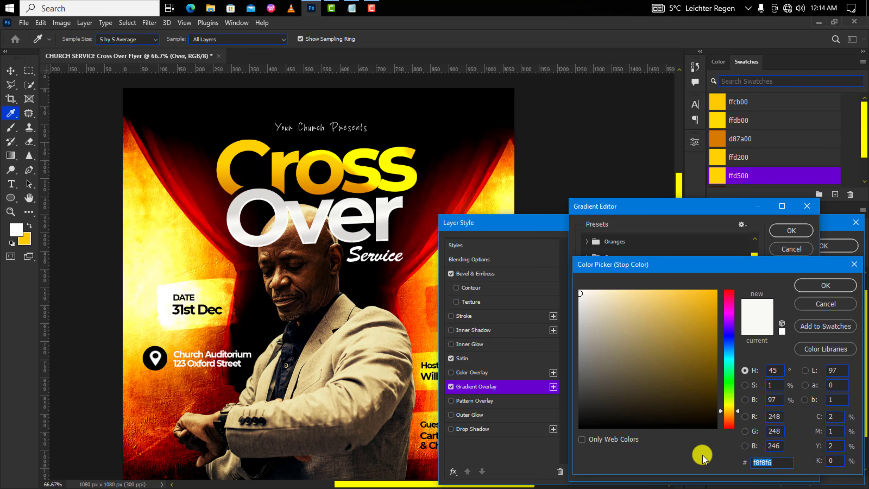
click(825, 287)
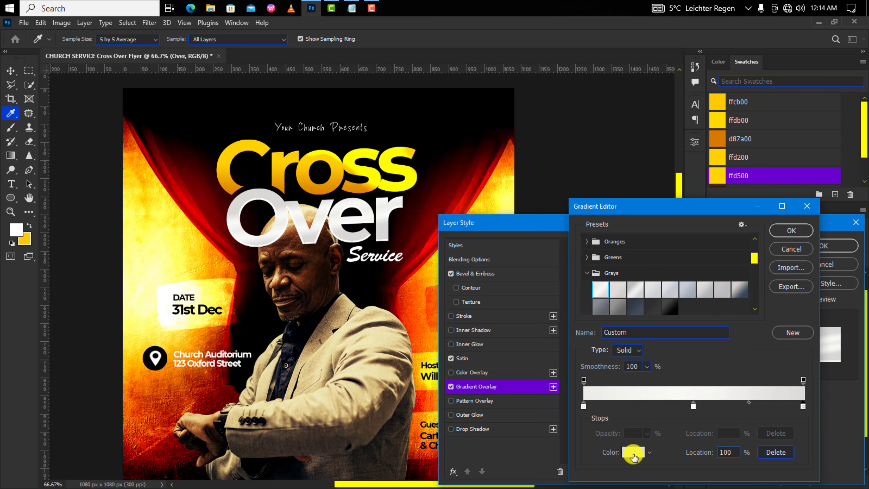
click(633, 453)
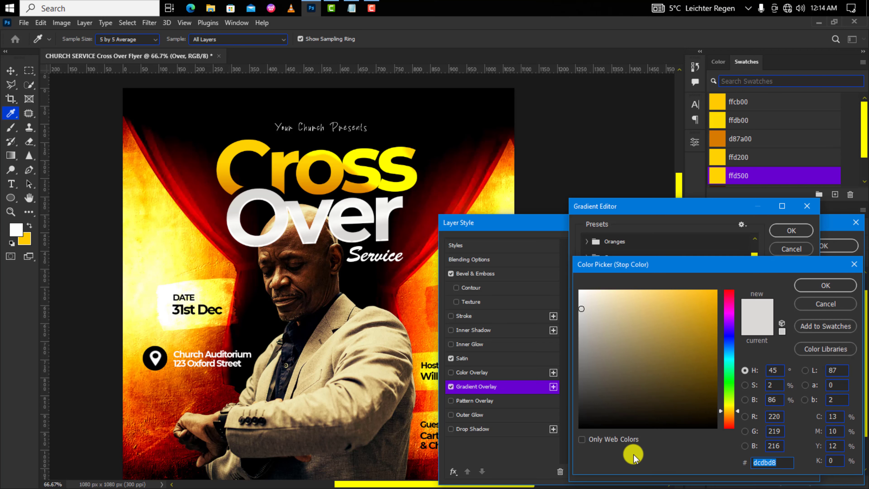
click(820, 308)
- Apply the gradient and layer style to Over, and duplicate the Over text layer
click(790, 230)
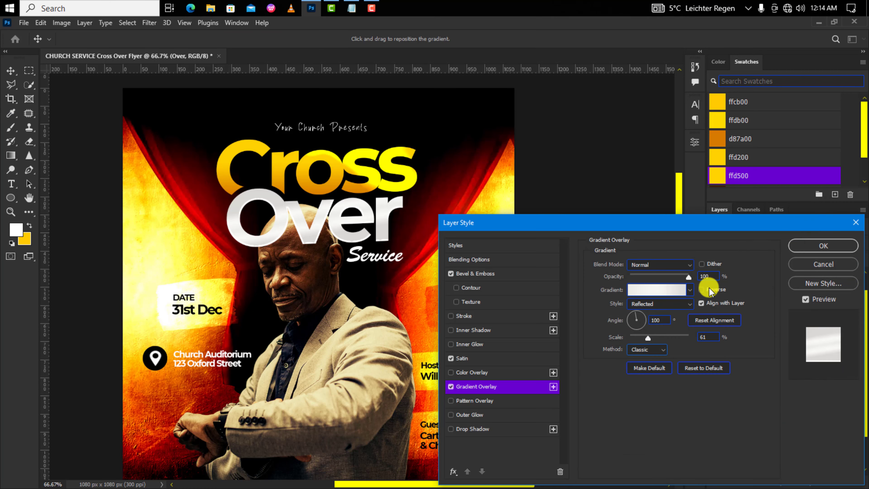
click(823, 246)
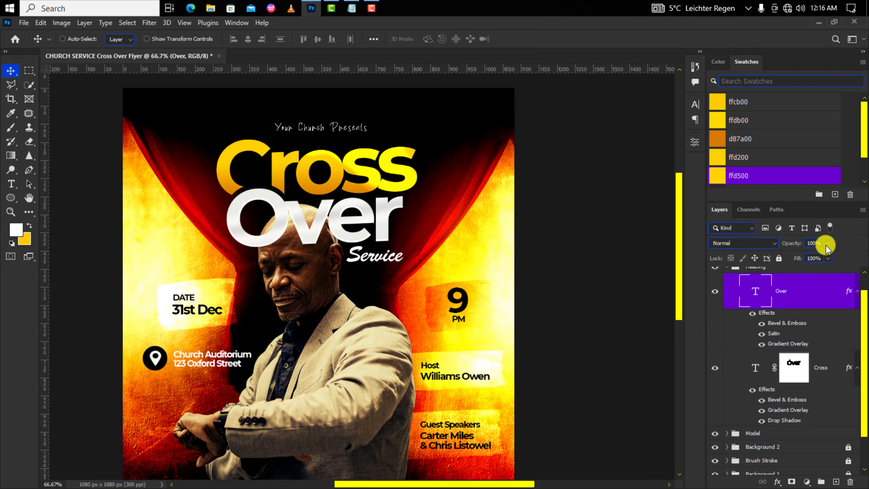
key(ctrl+j)
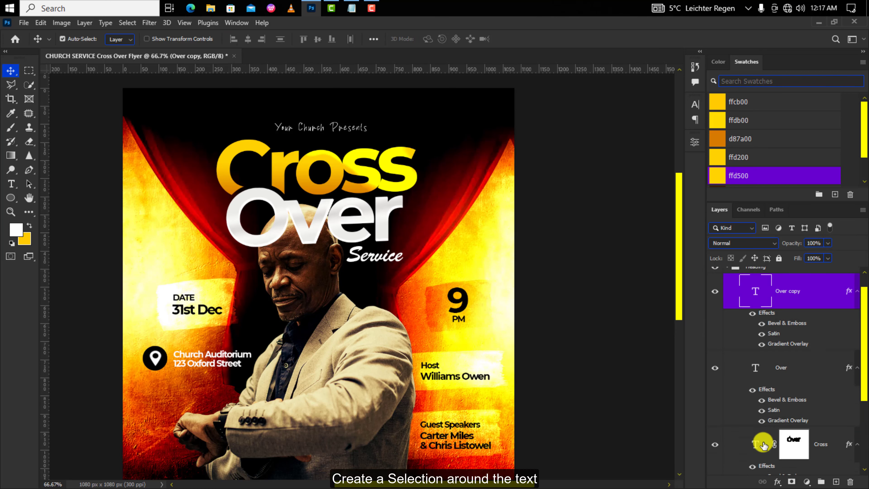
- Load the Cross text as a selection and paint a yellow-to-transparent linear gradient inside it on a new layer directly above Cross
click(765, 437)
ctrl+click(759, 418)
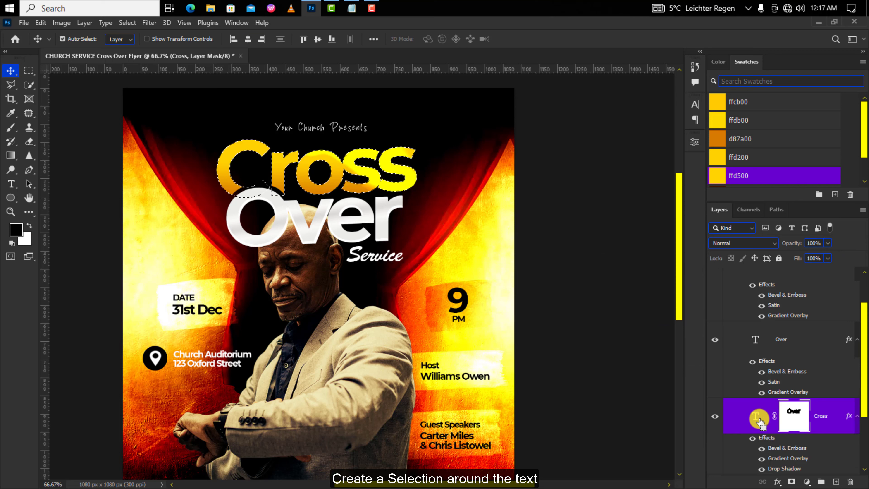
click(835, 483)
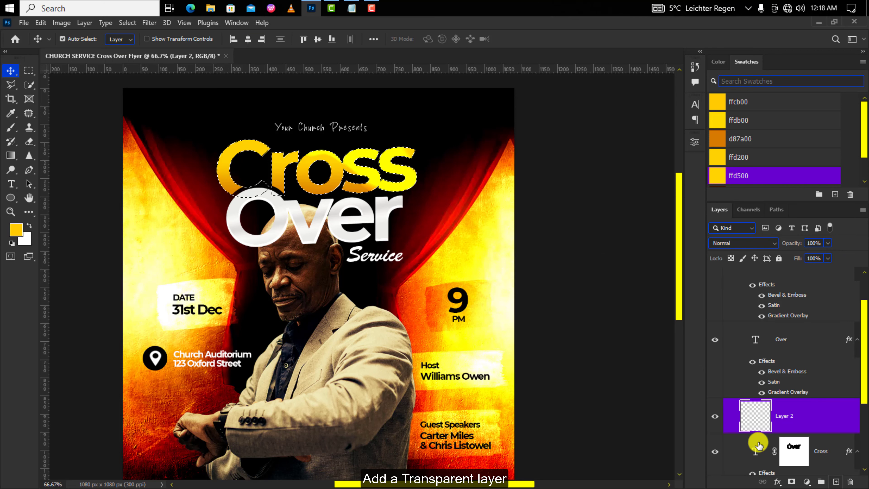
click(10, 156)
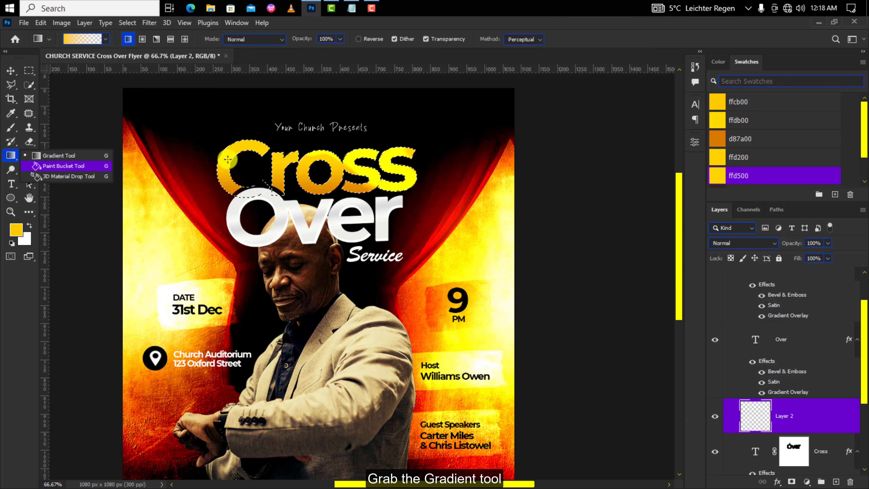
click(322, 149)
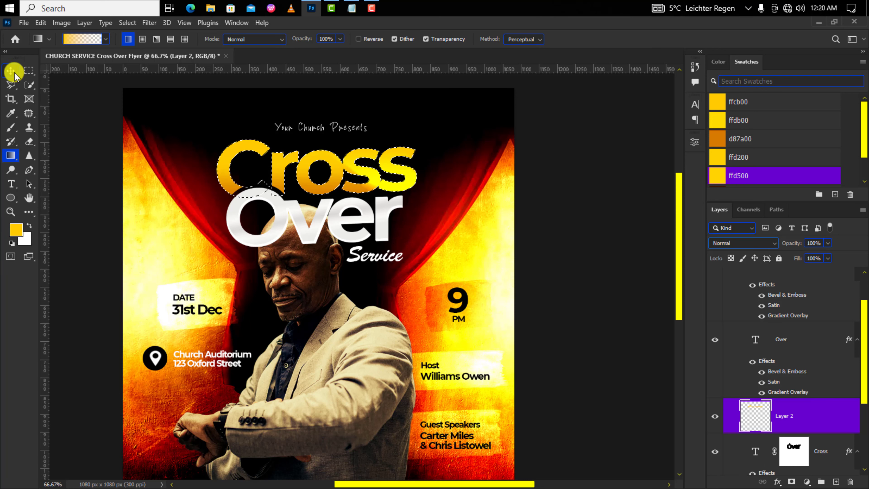
click(10, 71)
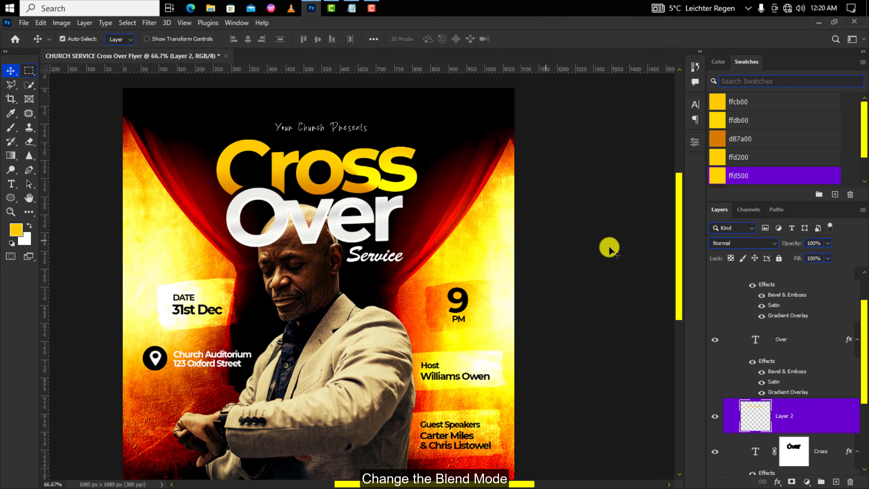
- Set the blend mode of the painted gradient layer above Cross to Hard Light
click(743, 243)
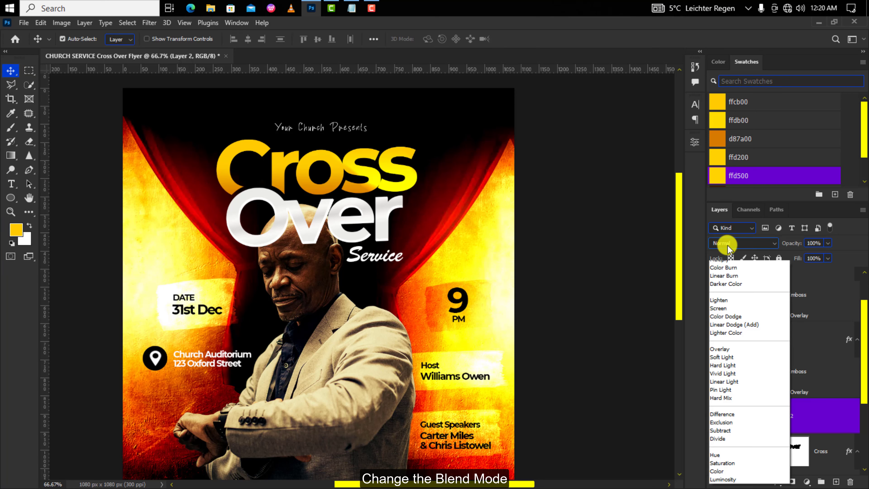
click(734, 365)
key(ctrl+t)
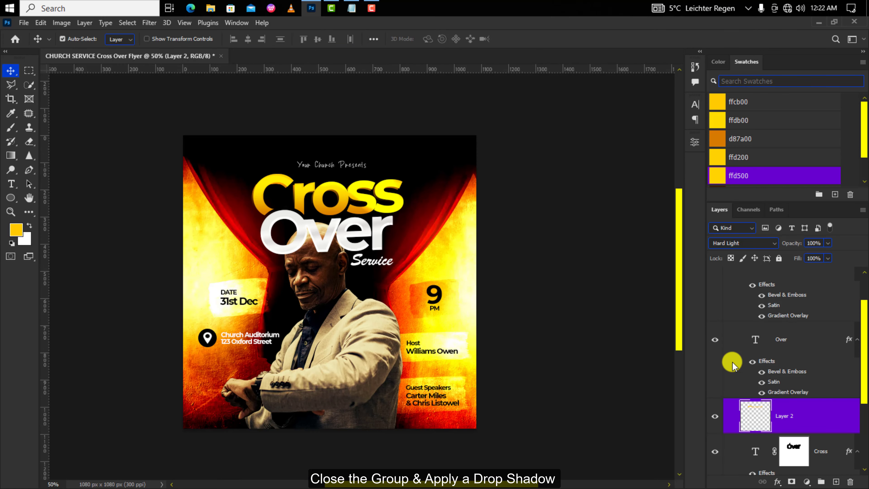
- Collapse the Heading group and add a Multiply drop shadow to it in the 401600 swatch colour
scroll(733, 365, up, 3)
click(727, 287)
click(778, 481)
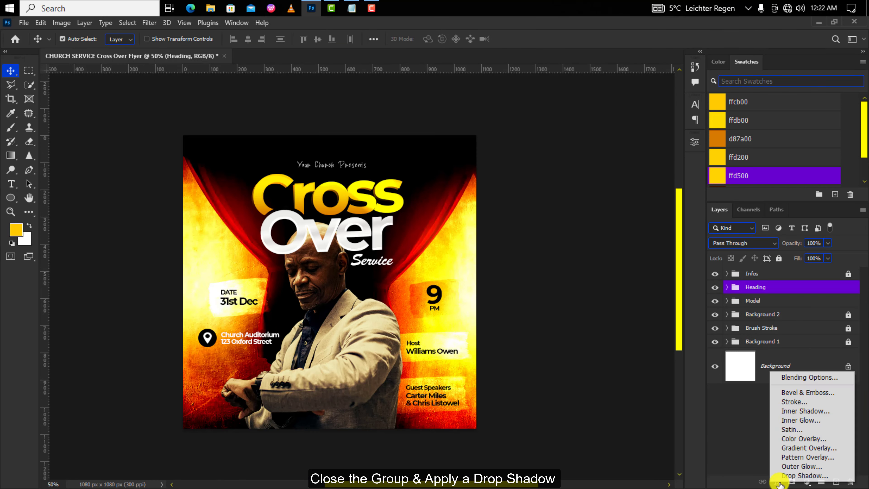
click(783, 476)
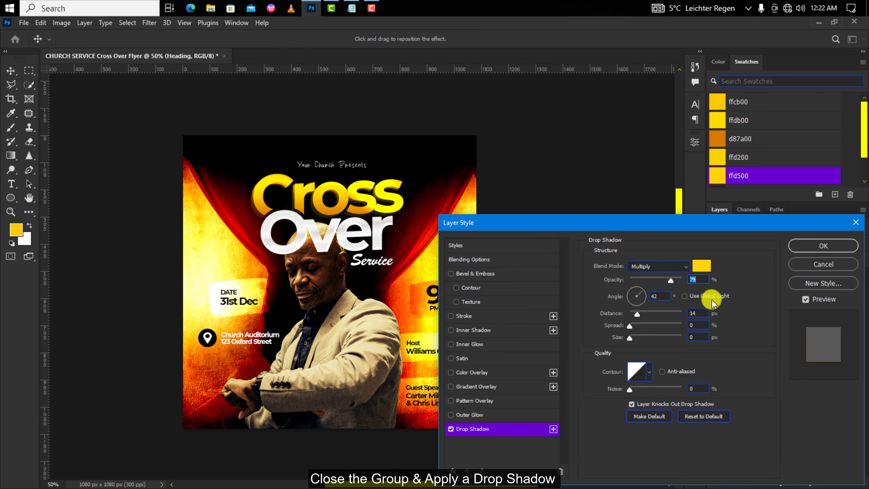
click(701, 266)
scroll(728, 179, down, 1)
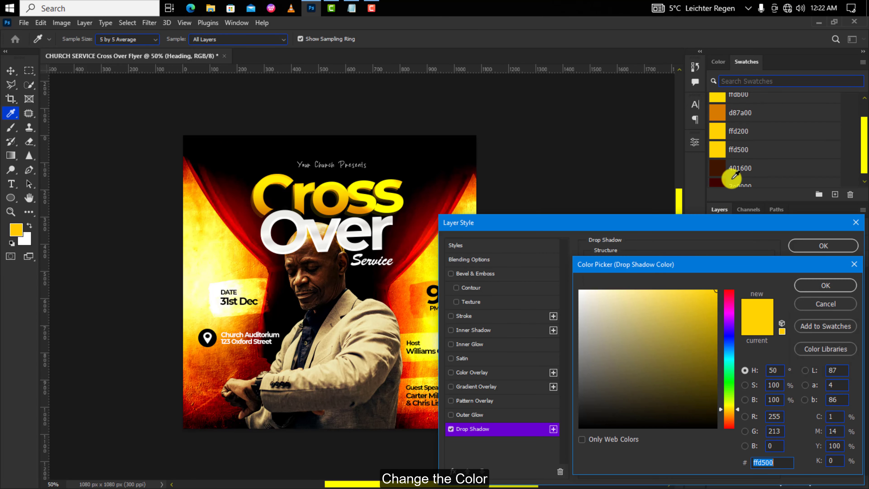
click(728, 167)
click(826, 285)
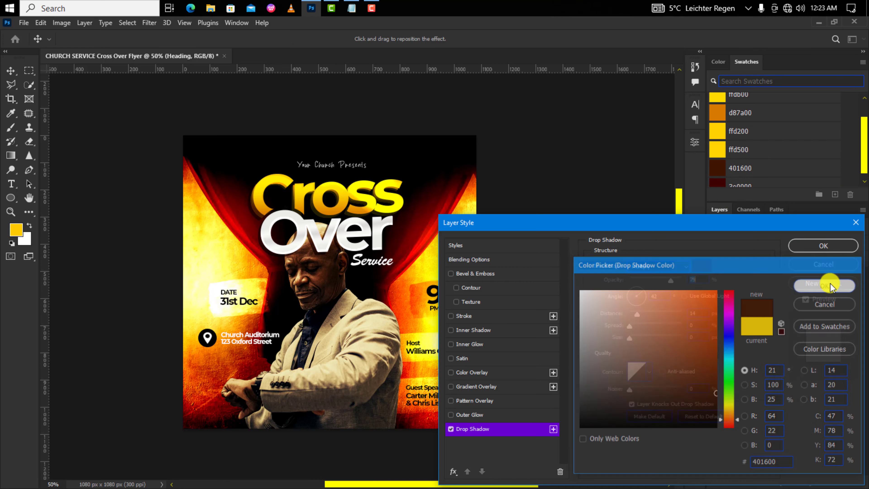
- Set the Heading group's drop shadow to 29% opacity, 164° angle, 21 px distance and 27 px size
text(29)
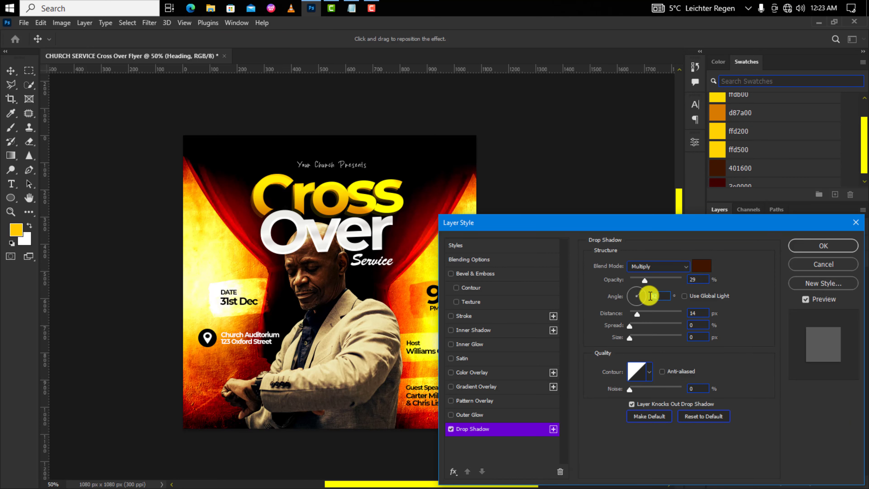
click(698, 313)
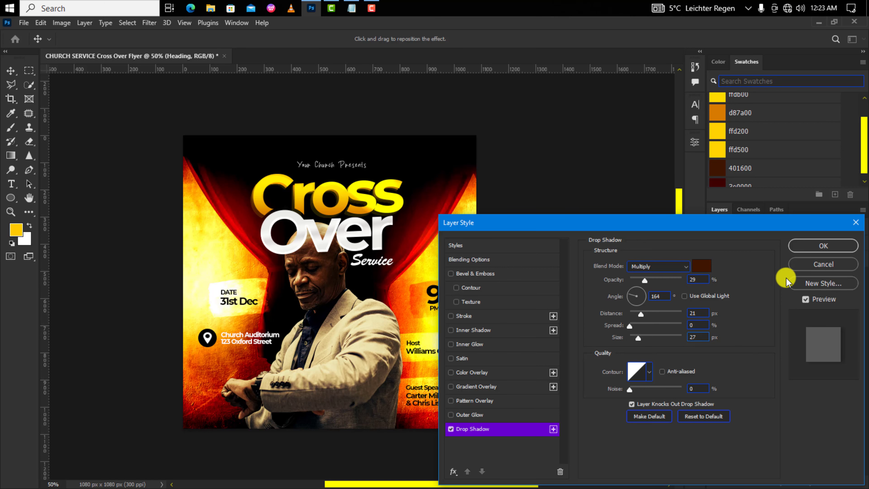
click(824, 245)
- Create a Lens Flare group above Heading and place the L Flare image into the flyer as an embedded file
click(819, 482)
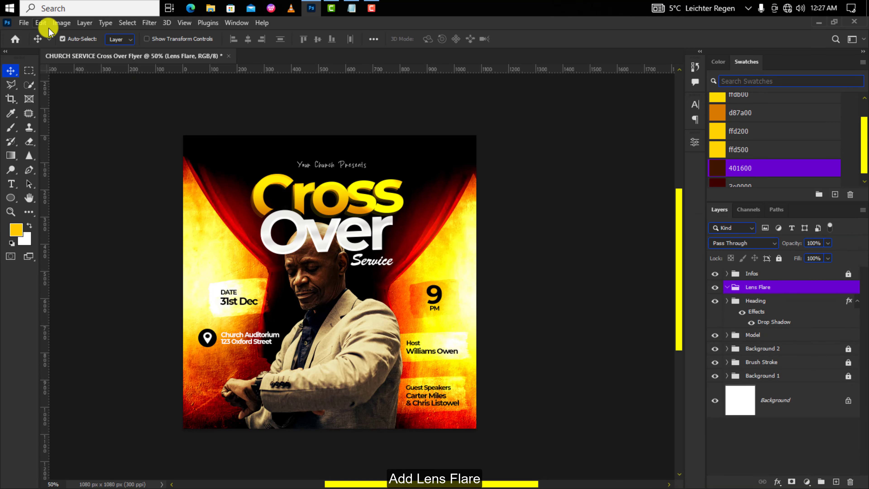
click(24, 23)
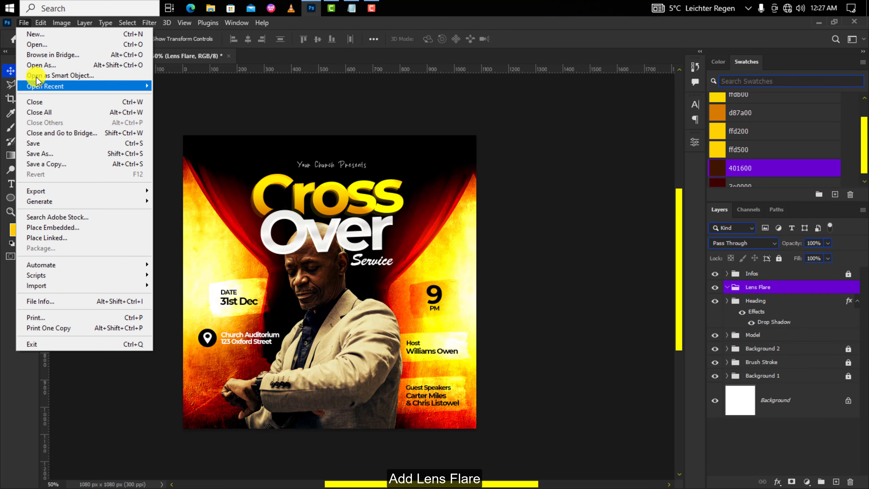
click(50, 226)
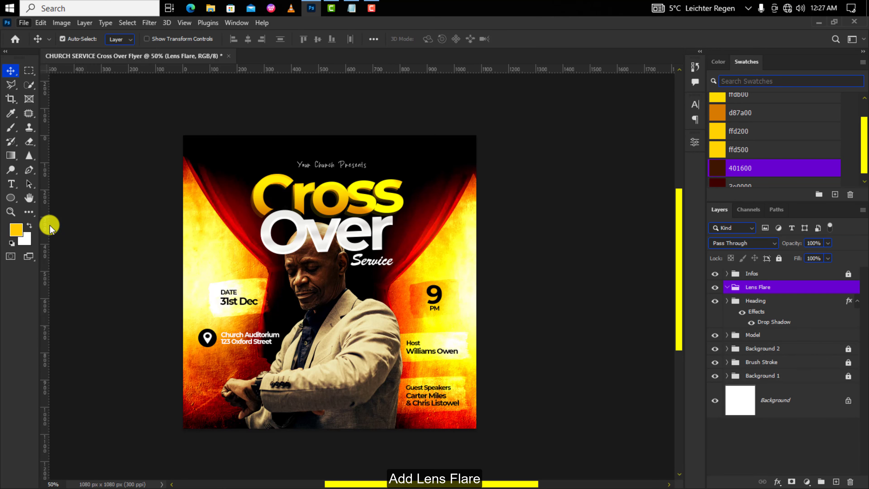
click(181, 120)
click(248, 258)
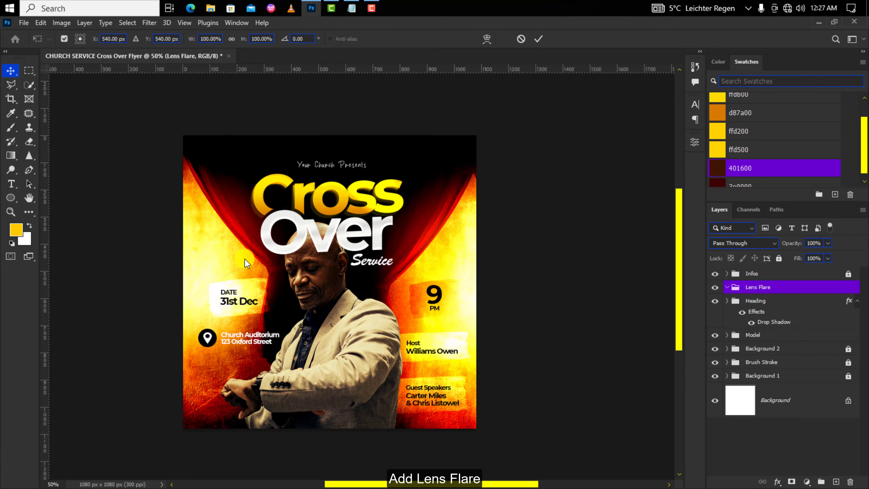
- Scale the flare to 33.44%, position it between the r and o of Cross, and set its blend mode to Hard Light
drag(403, 229, 320, 201)
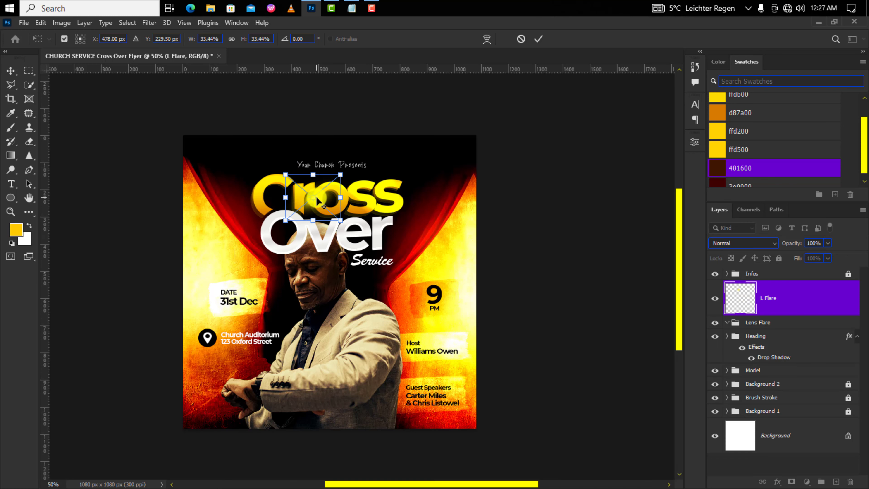
key(ctrl+plus)
drag(339, 130, 299, 125)
drag(289, 174, 293, 177)
key(Return)
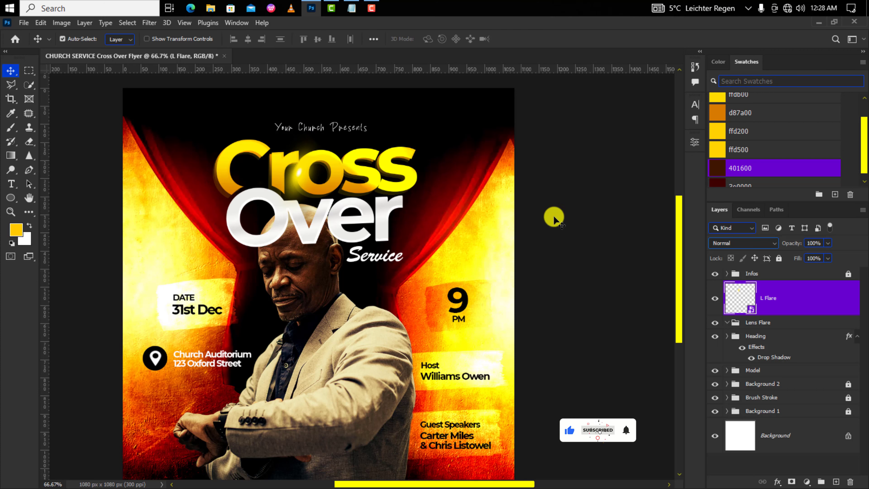
click(719, 243)
click(727, 366)
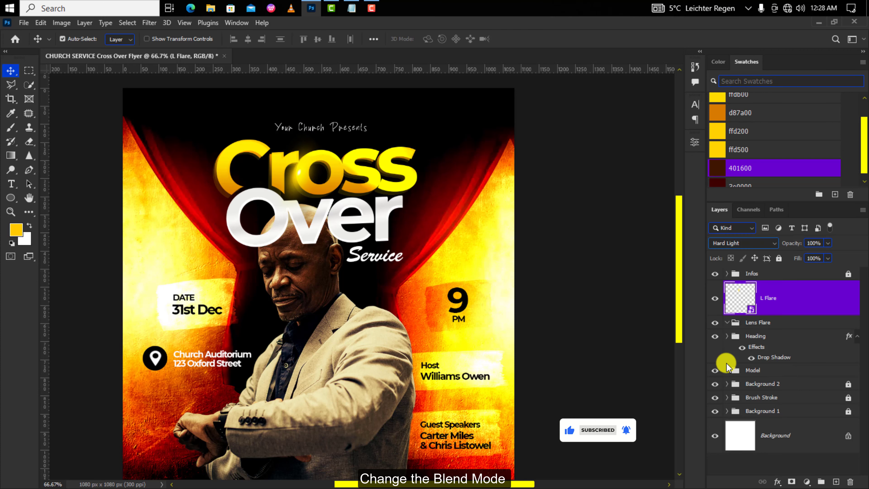
- Duplicate the flare, scale the copy to 25.65%, rotate it to -98.68° and position it on the lower-left curve of the C in Cross
key(ctrl+j)
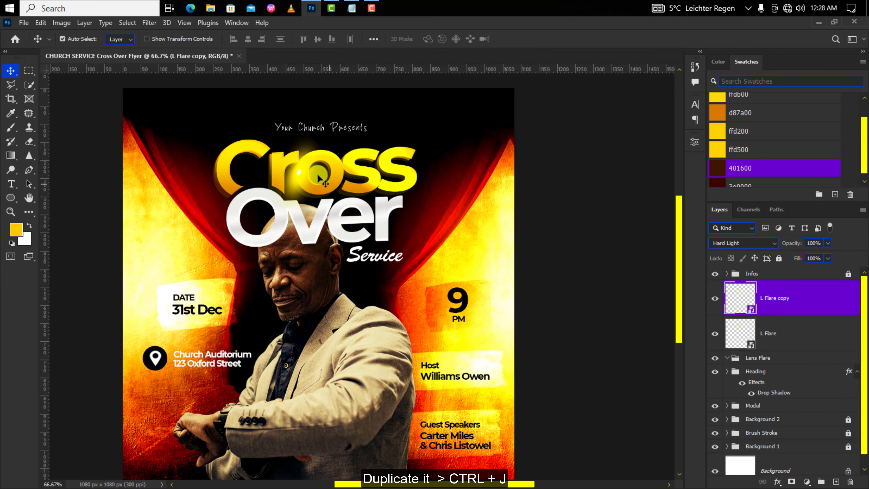
key(ctrl+t)
drag(312, 158, 232, 170)
drag(219, 131, 193, 163)
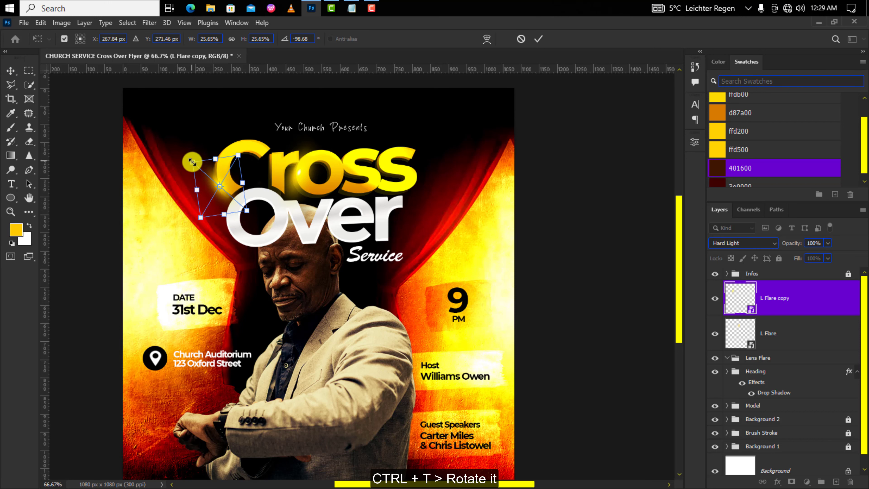
key(Right)
key(Right)
key(Right)
key(Right)
key(Right)
key(Right)
key(Right)
key(Right)
key(Up)
key(Up)
key(Up)
key(Return)
- Duplicate the original L Flare, move the copy to the top of the first s in Cross and rotate it
key(ctrl+j)
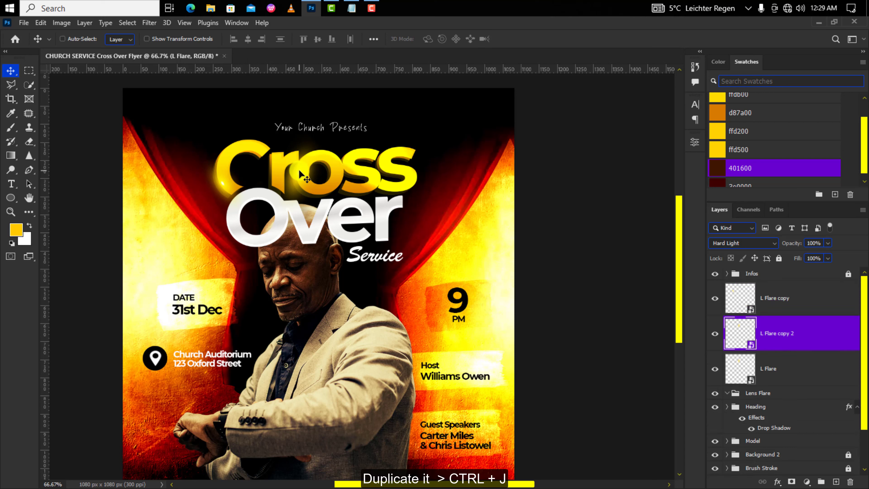
drag(300, 173, 367, 151)
key(ctrl+t)
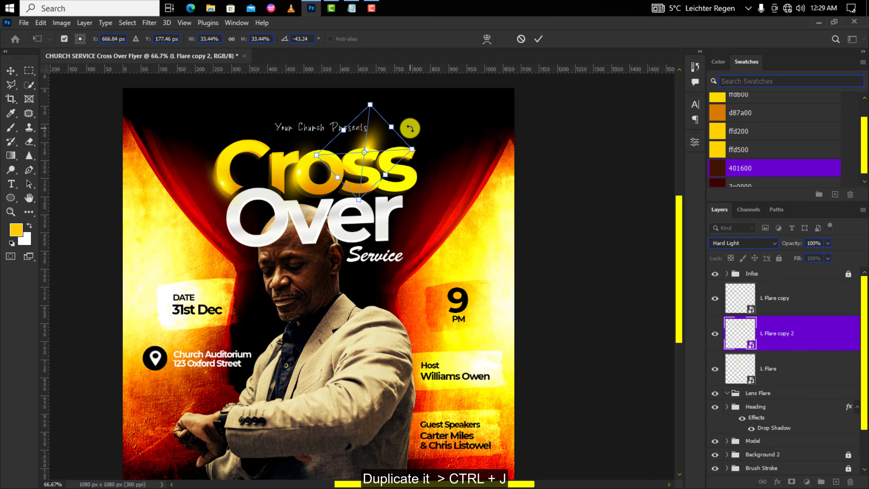
drag(409, 128, 381, 188)
key(Return)
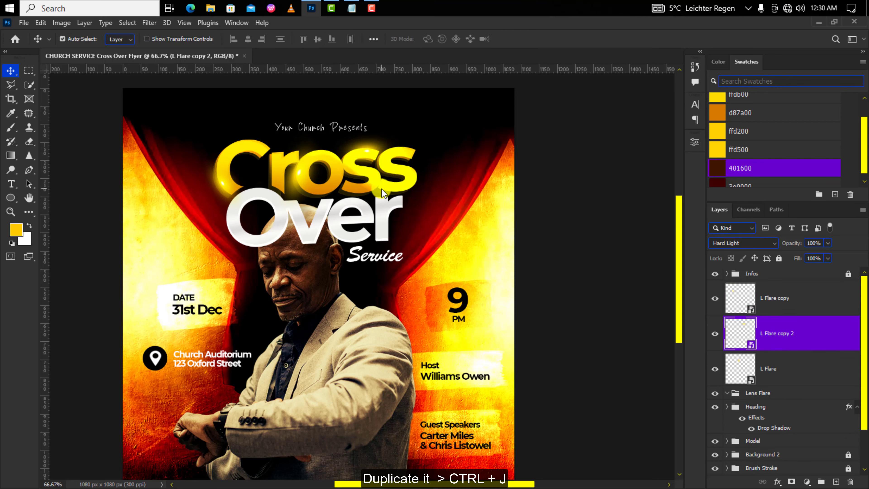
- Duplicate the L Flare copy 2 layer and move the copy to the lower curve of the last s in Cross
key(ctrl+j)
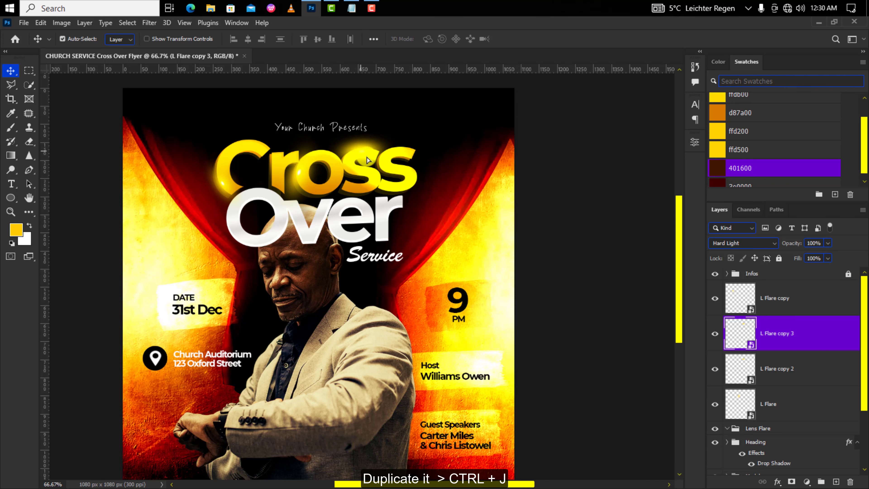
drag(368, 160, 395, 193)
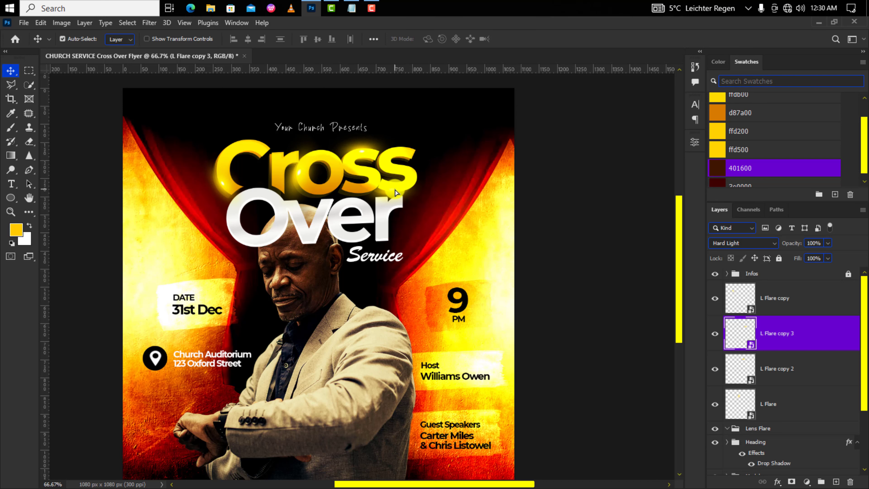
key(ctrl+minus)
- Move the four L Flare layers into the Lens Flare group, and place the Lens Flare and Heading groups below the Model group
click(769, 298)
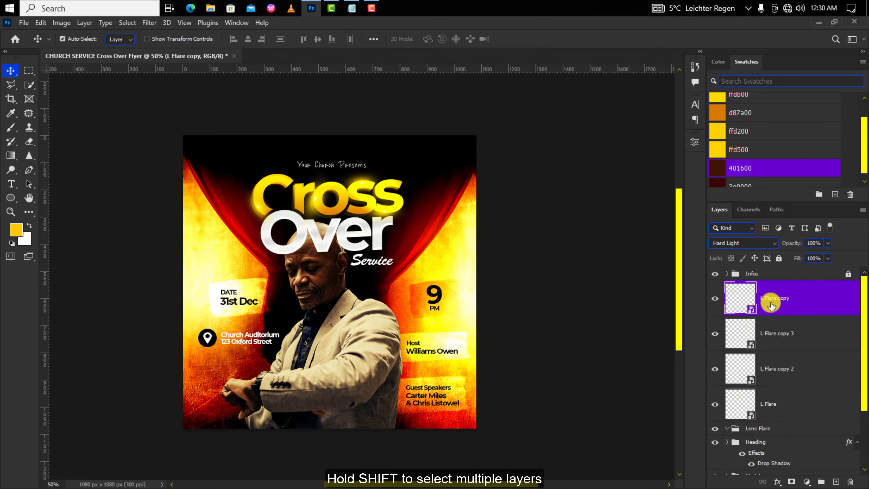
shift+click(782, 407)
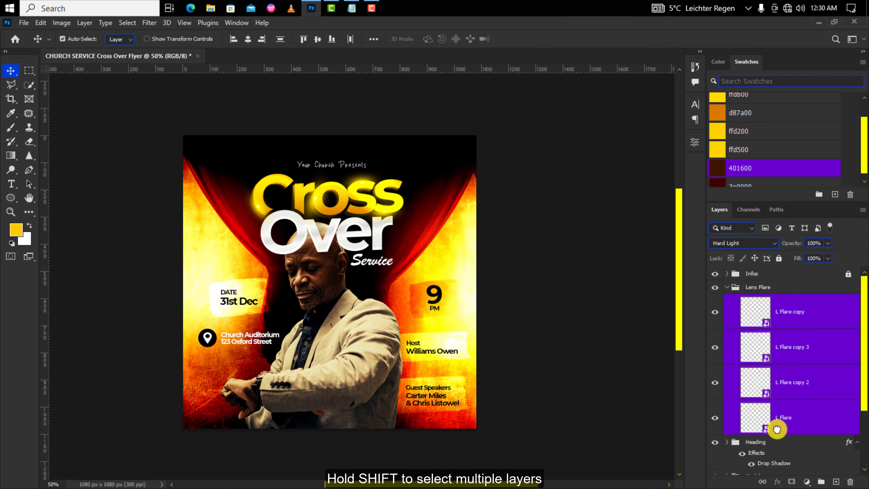
click(726, 288)
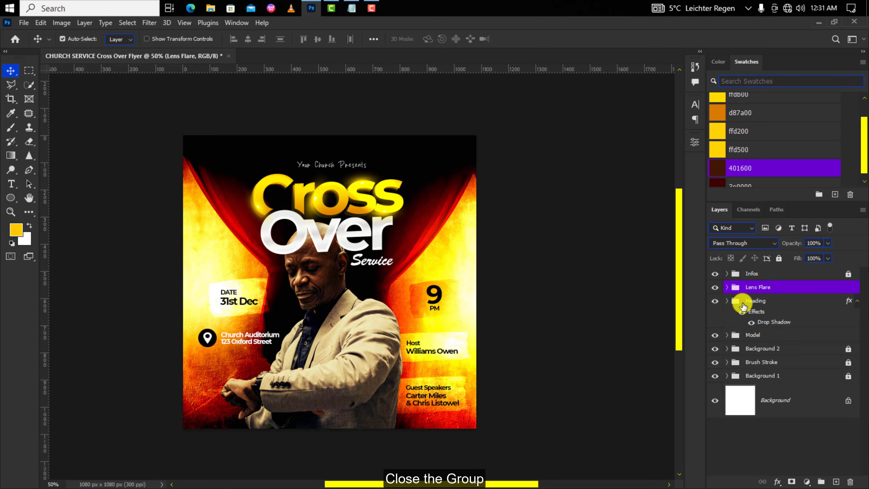
shift+click(742, 305)
drag(743, 305, 747, 338)
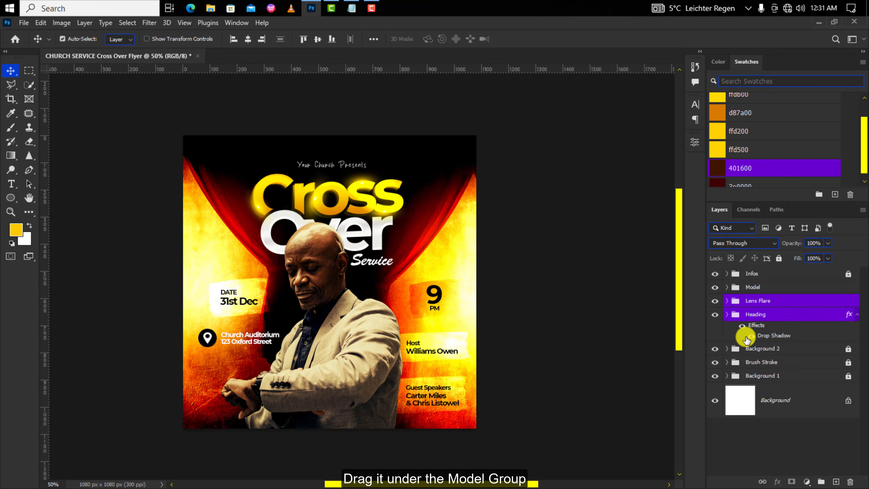
- Scale the model photo to 93.91% with its centre at X 626.55 px, Y 712.31 px, and collapse the Model group
click(333, 285)
key(ctrl+t)
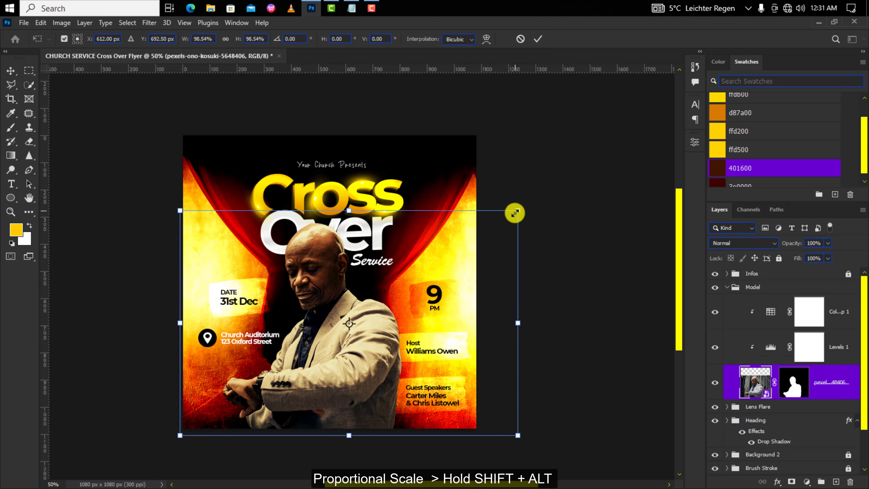
mouse_move(514, 213)
mouse_down()
mouse_move(513, 233)
mouse_move(506, 225)
mouse_move(519, 224)
mouse_up()
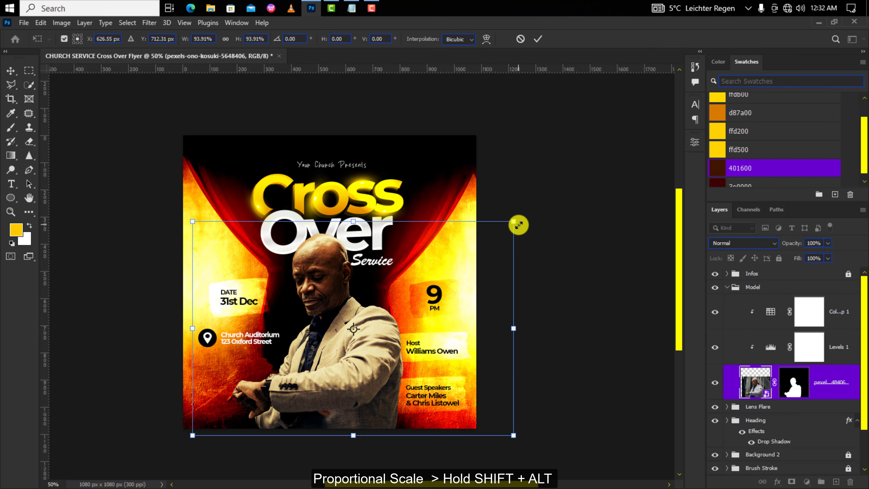
key(Return)
click(727, 288)
- Collapse the Heading group's effects and lock the Model, Lens Flare and Heading groups
click(857, 315)
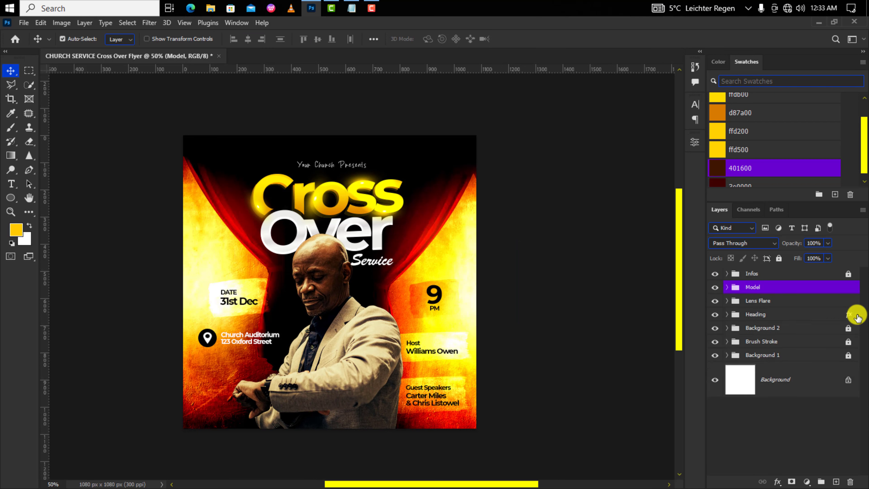
shift+click(835, 315)
click(779, 259)
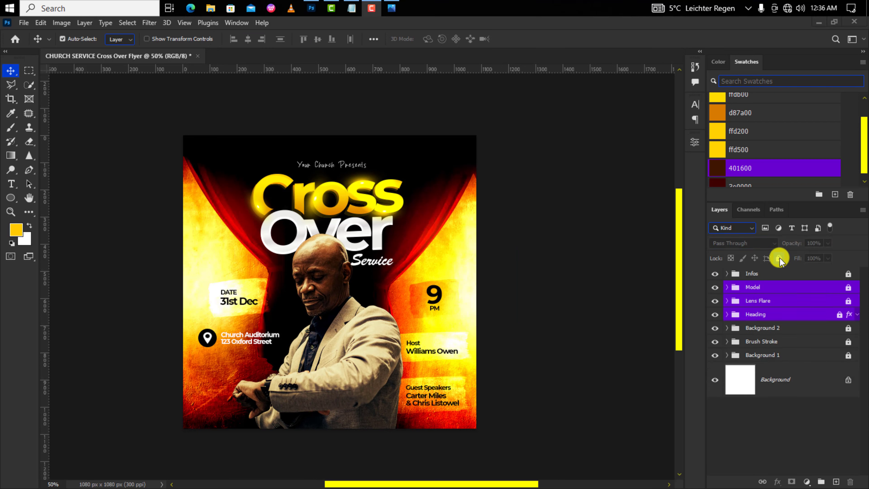
- Unlock the Model group and brighten the model by setting the midtone input of its Levels 1 adjustment to 1.32
click(848, 288)
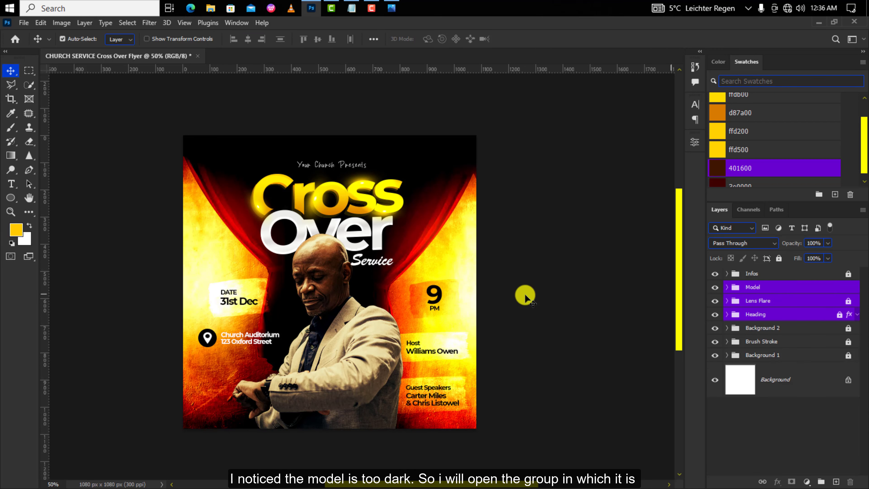
click(727, 288)
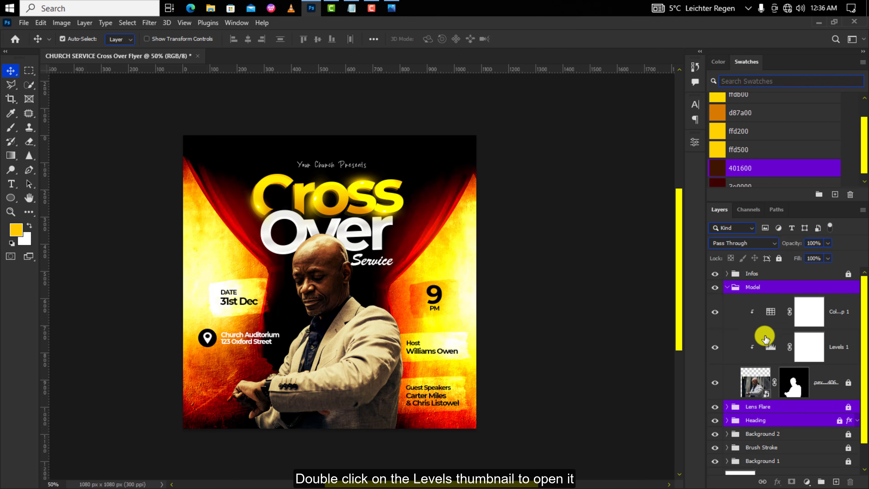
double_click(769, 346)
drag(610, 252, 610, 254)
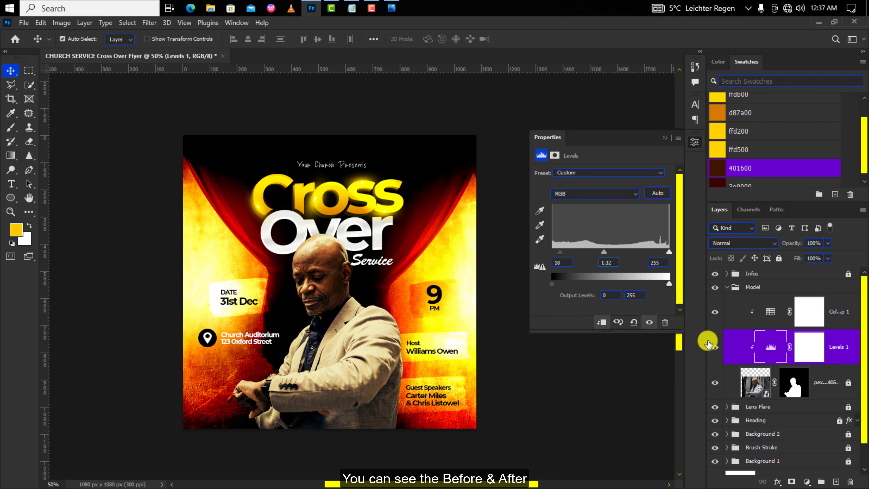
- Compare the model with and without the Levels 1 adjustment, collapse the Model group and inspect the whole flyer up close
click(716, 348)
click(717, 348)
click(716, 348)
click(716, 348)
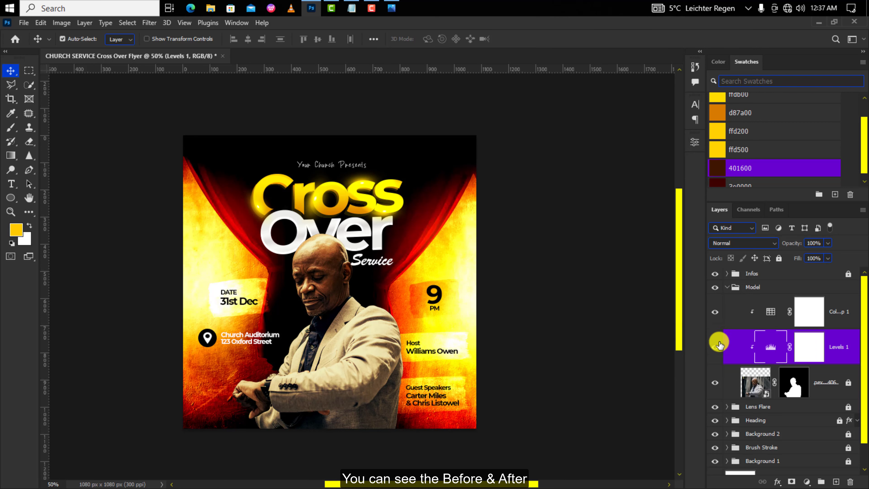
click(728, 288)
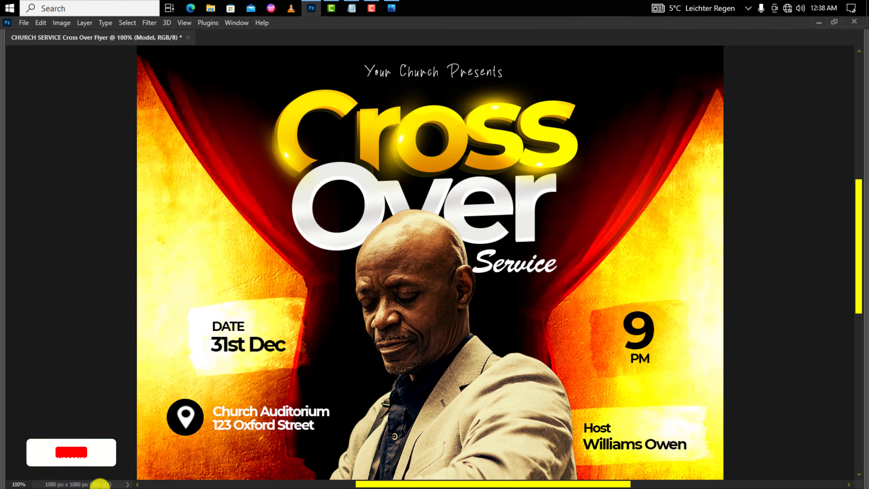
scroll(100, 488, up, 2)
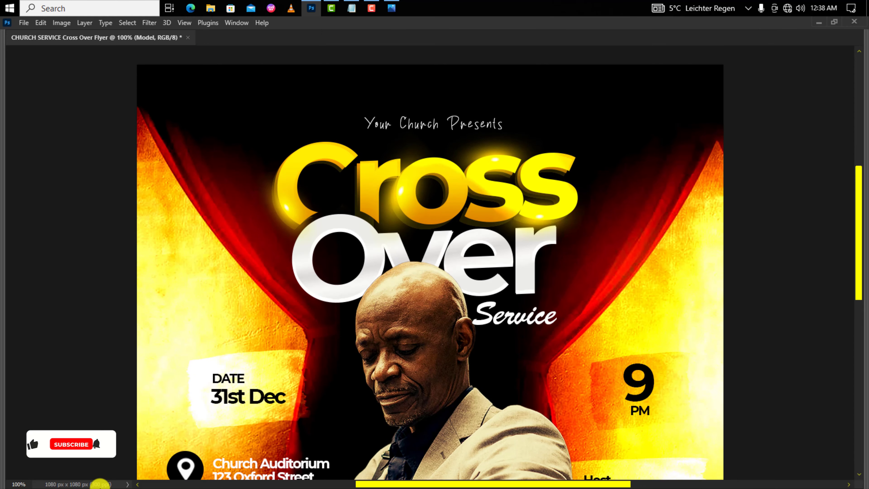
scroll(100, 484, down, 5)
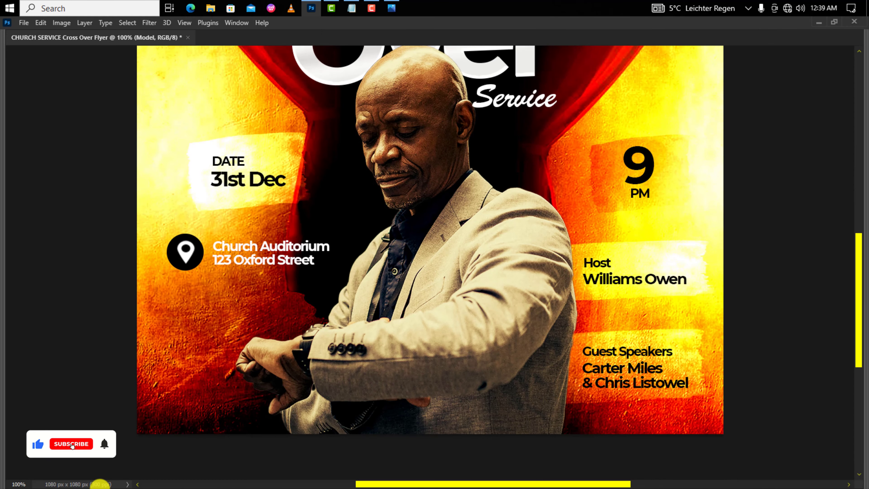
scroll(99, 484, down, 5)
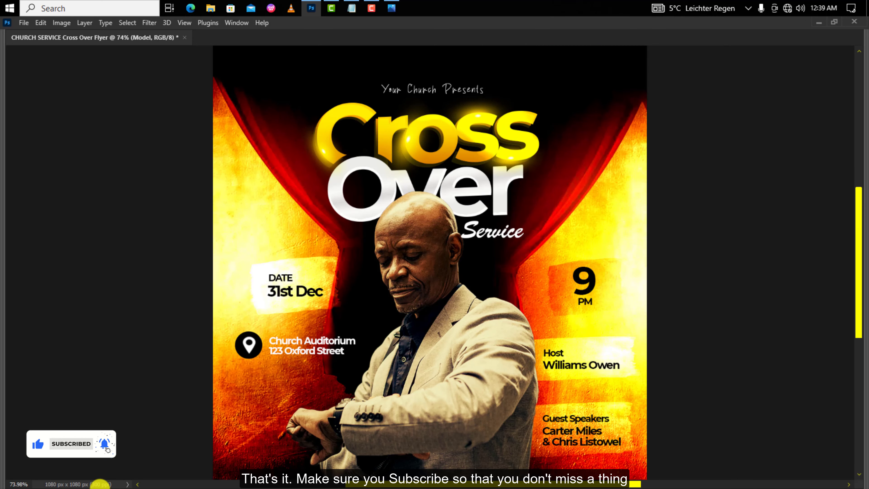